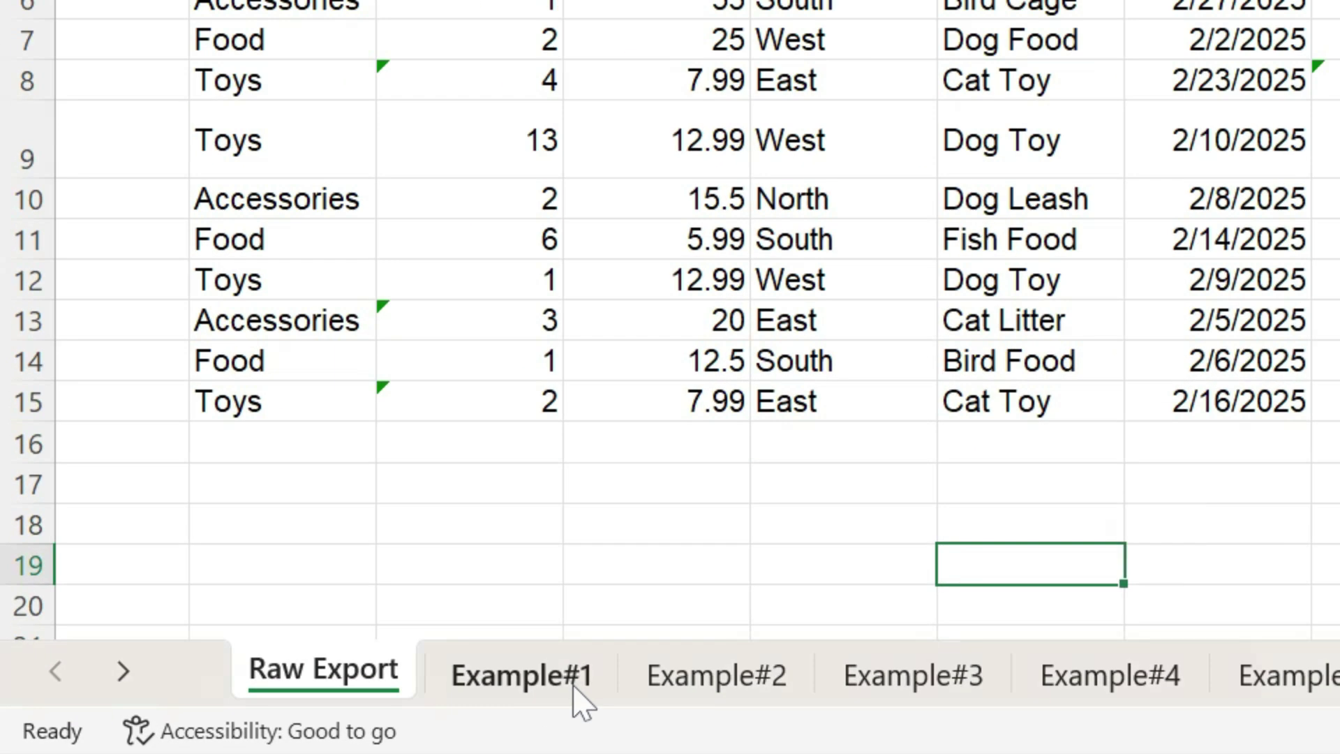
Enter =SUM(B4:B15) in D4 on Example#1 to total the Sales Quantity column
left_click(262, 713)
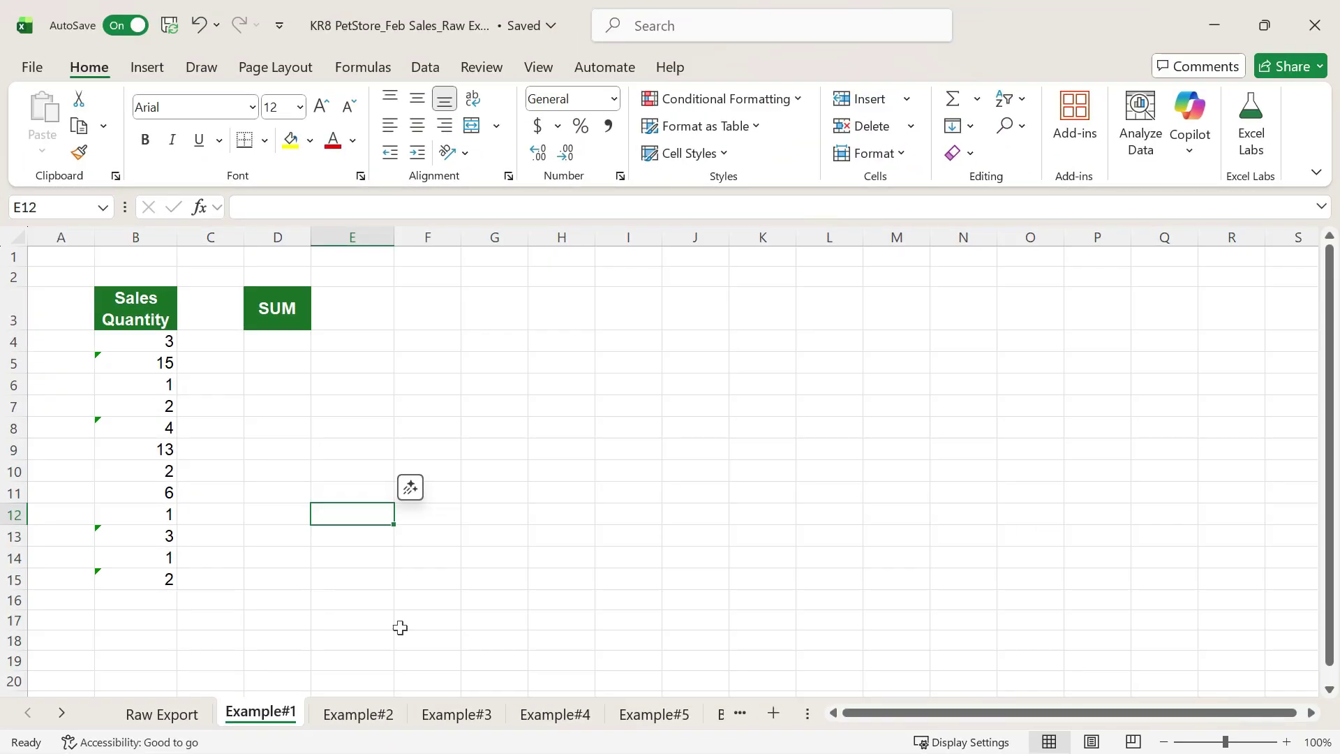
left_click(280, 343)
type("=su")
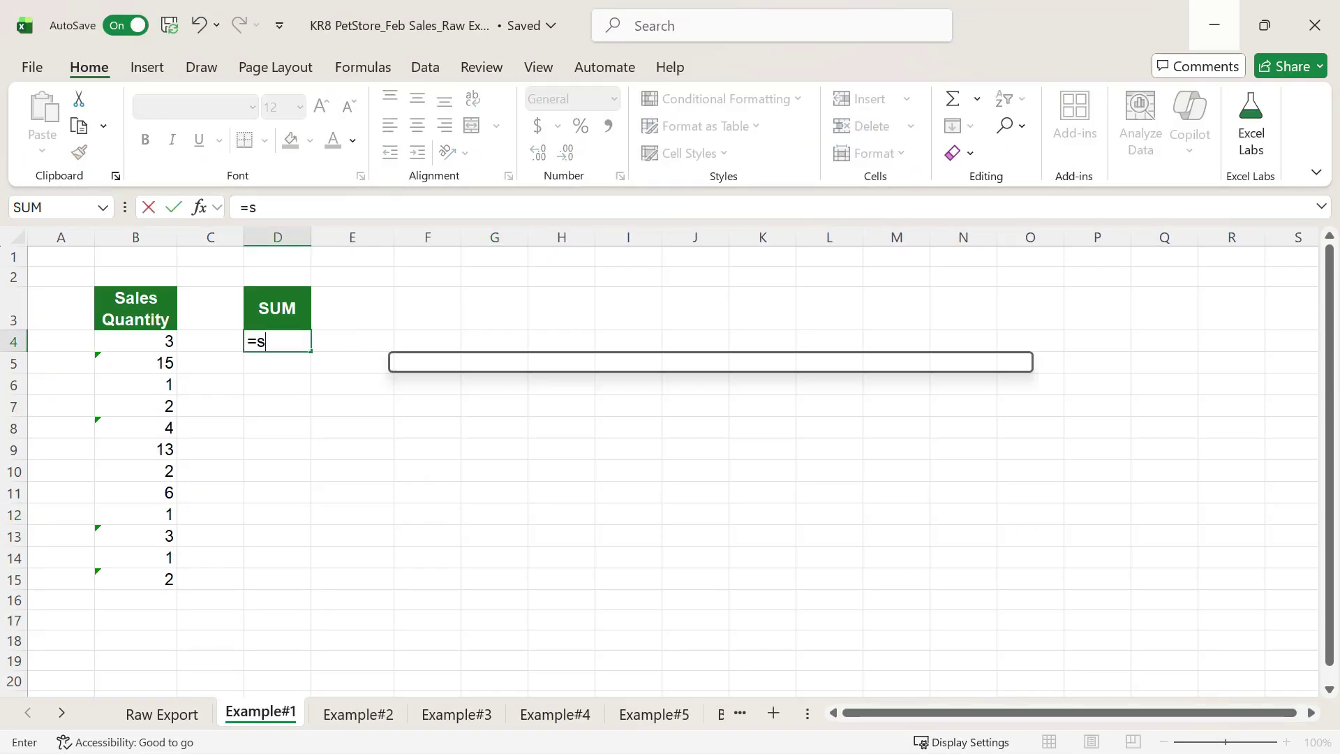
type("m(")
left_click_drag(157, 342, 157, 578)
key("Return")
key("Return")
left_click(660, 427)
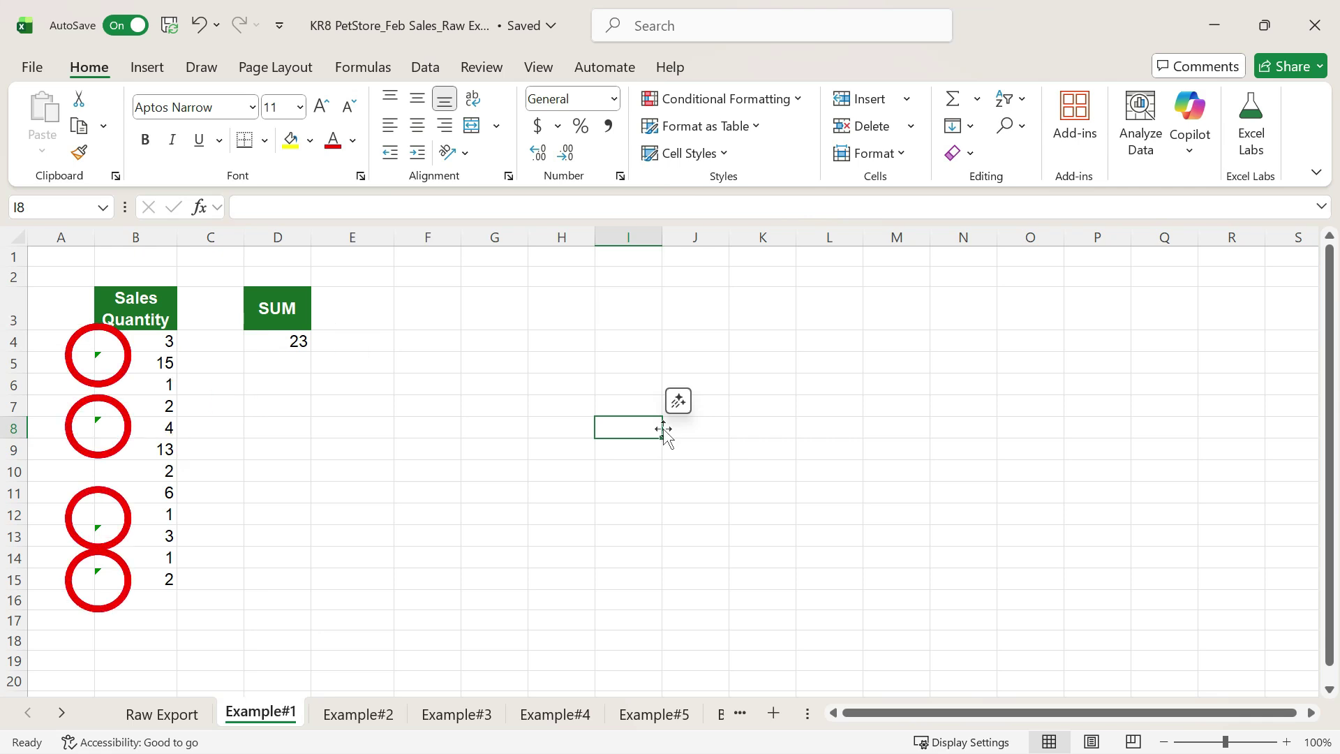
Inspect the text-stored quantity error flags, then change D4 to =SUM(--B4:B15), giving 53
left_click(134, 363)
left_click(69, 369)
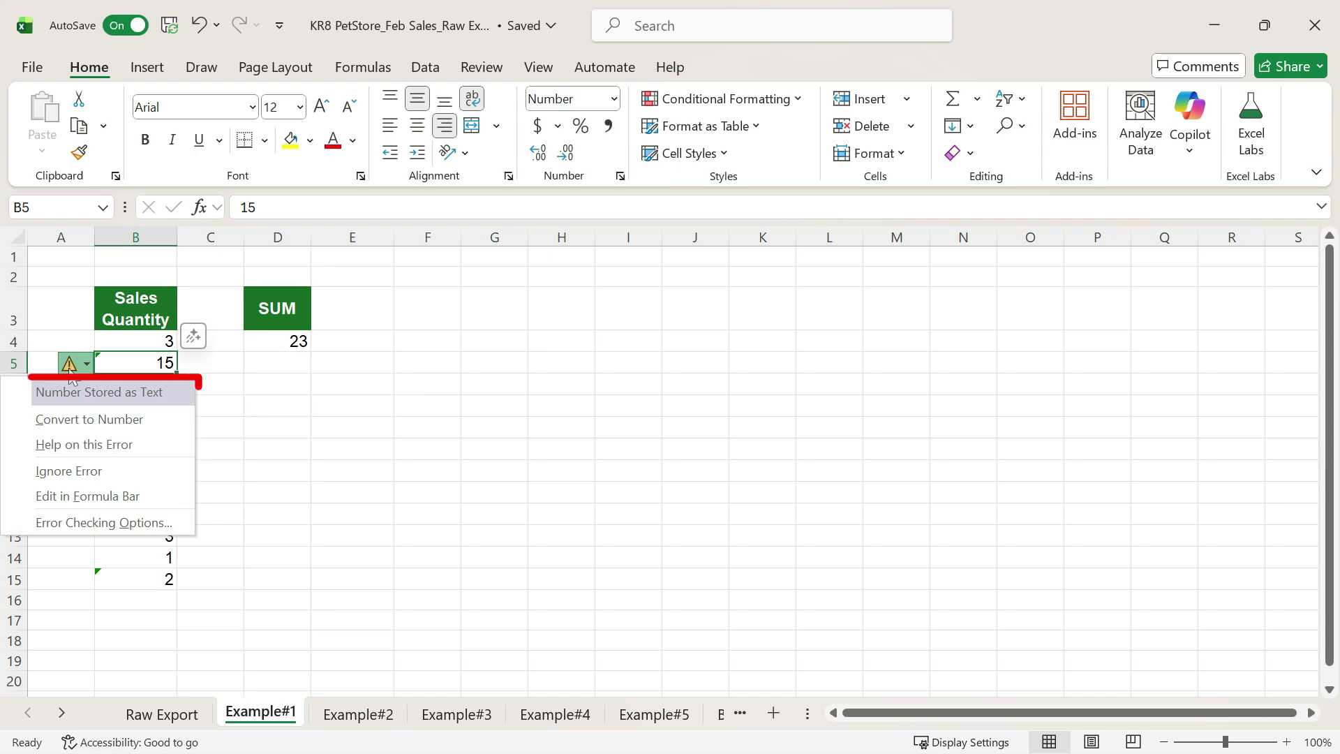
left_click(135, 579)
left_click(420, 206)
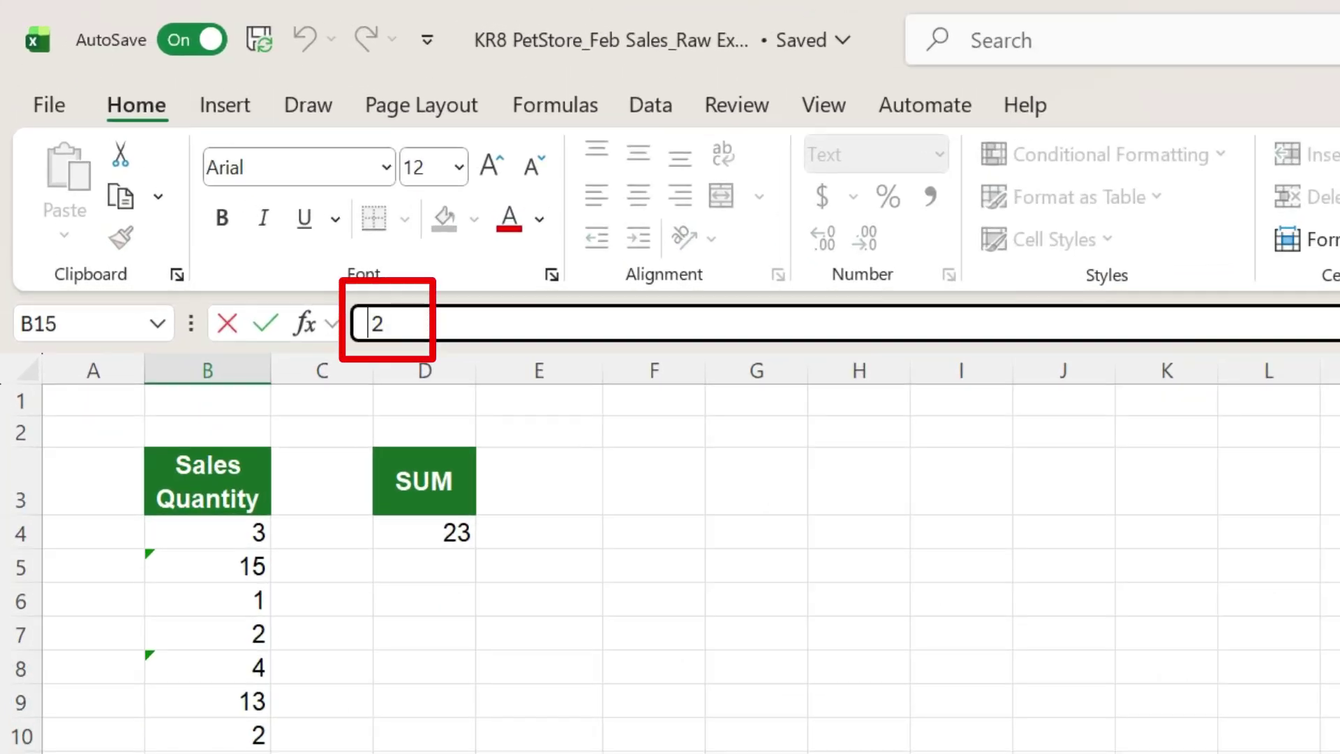
key("Escape")
key("Up")
key("Up")
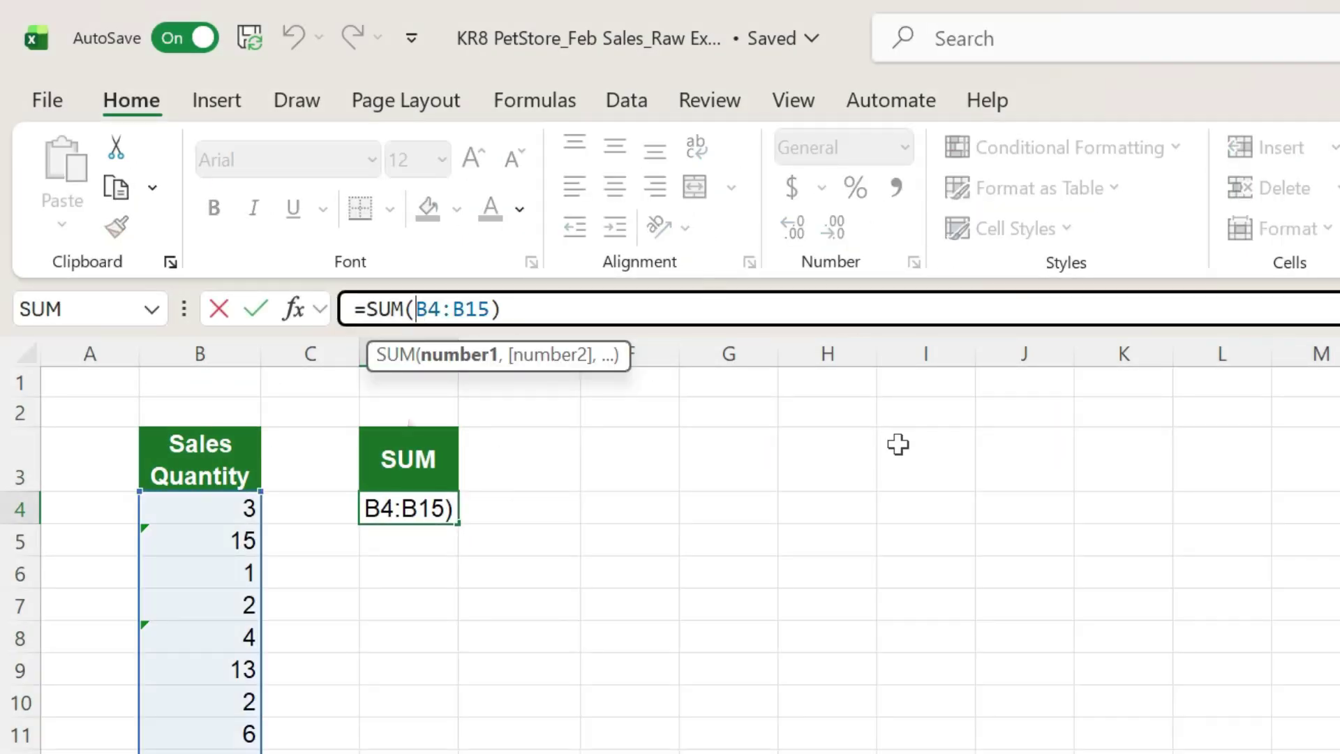
type("--")
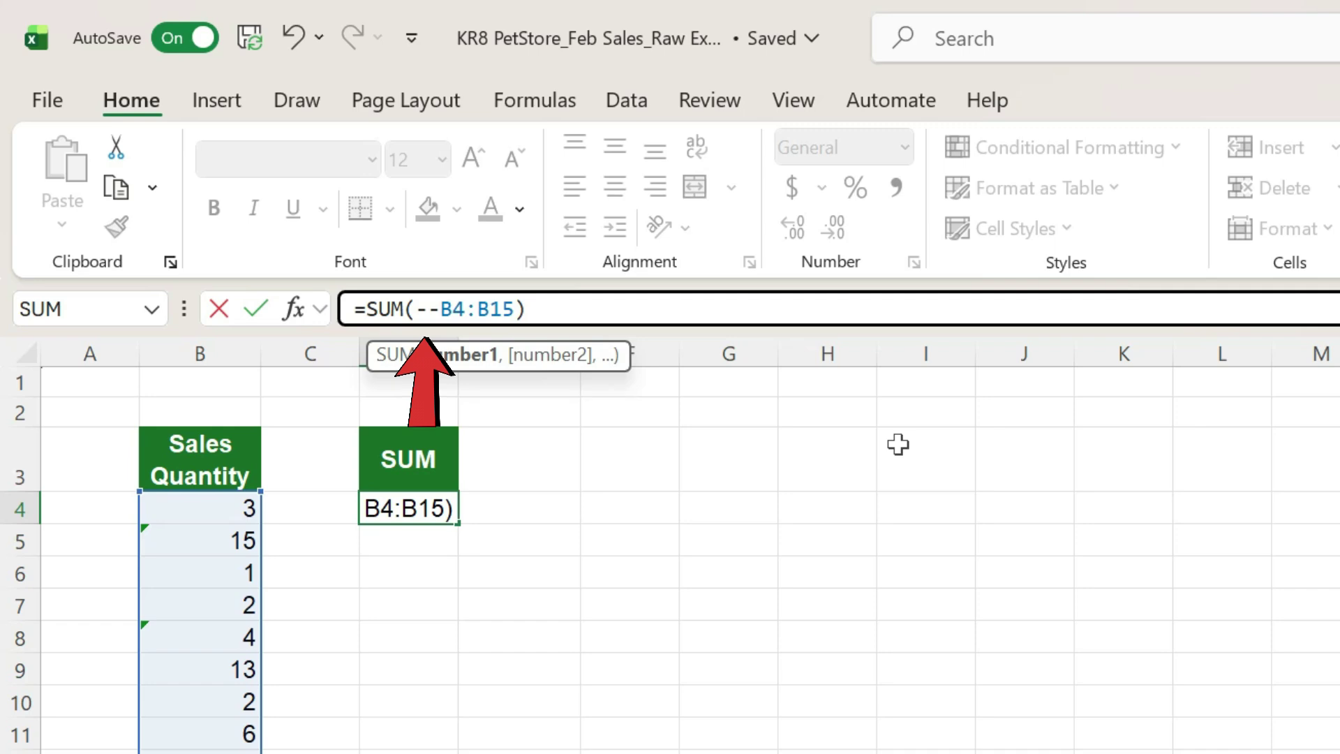
key("Return")
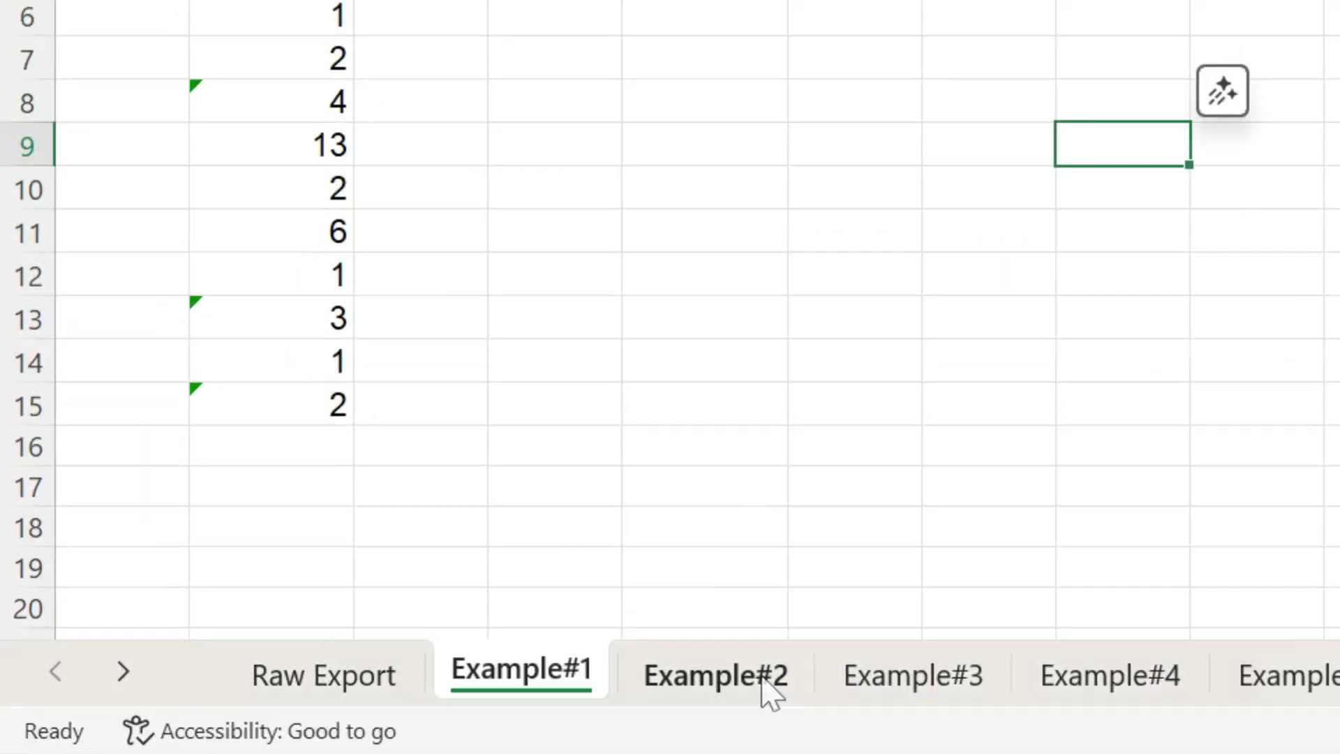
Enter =IF(--B4>10,C4,"") in E4 on Example#2 and fill it down to E15
left_click(763, 679)
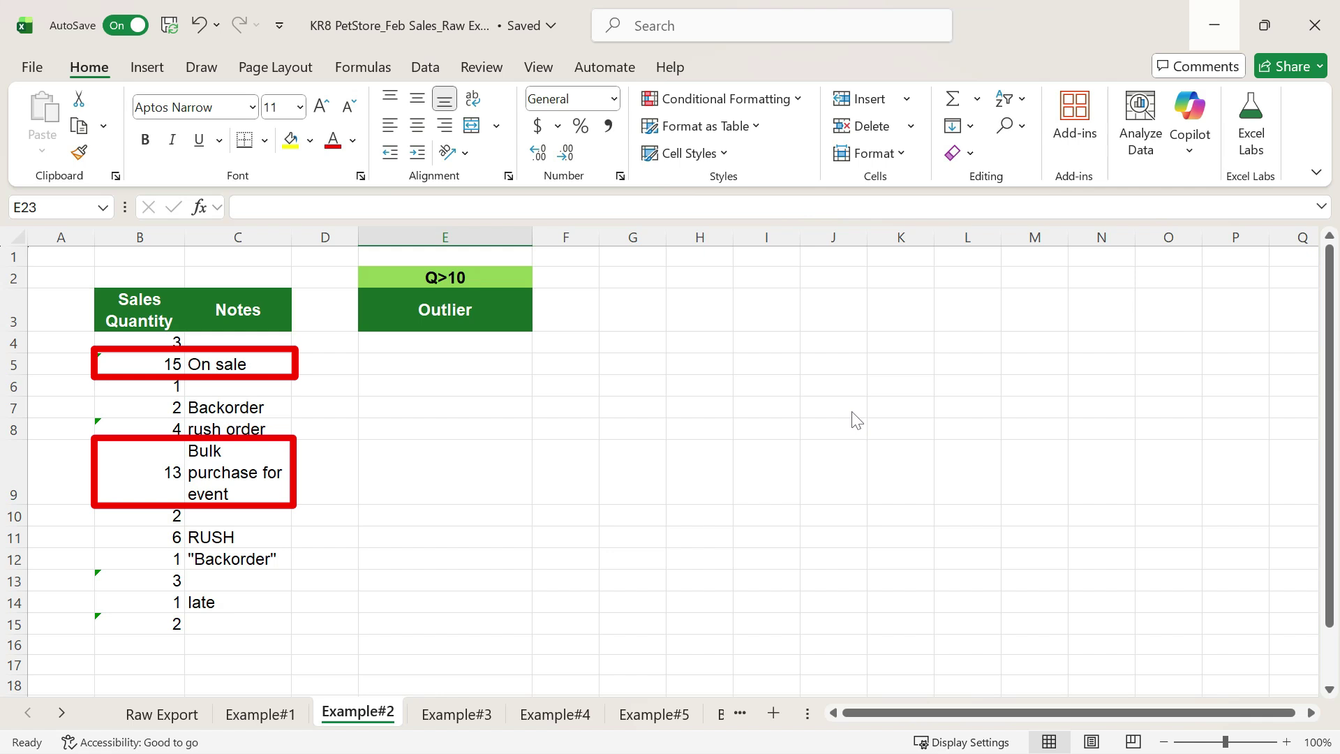
left_click(469, 346)
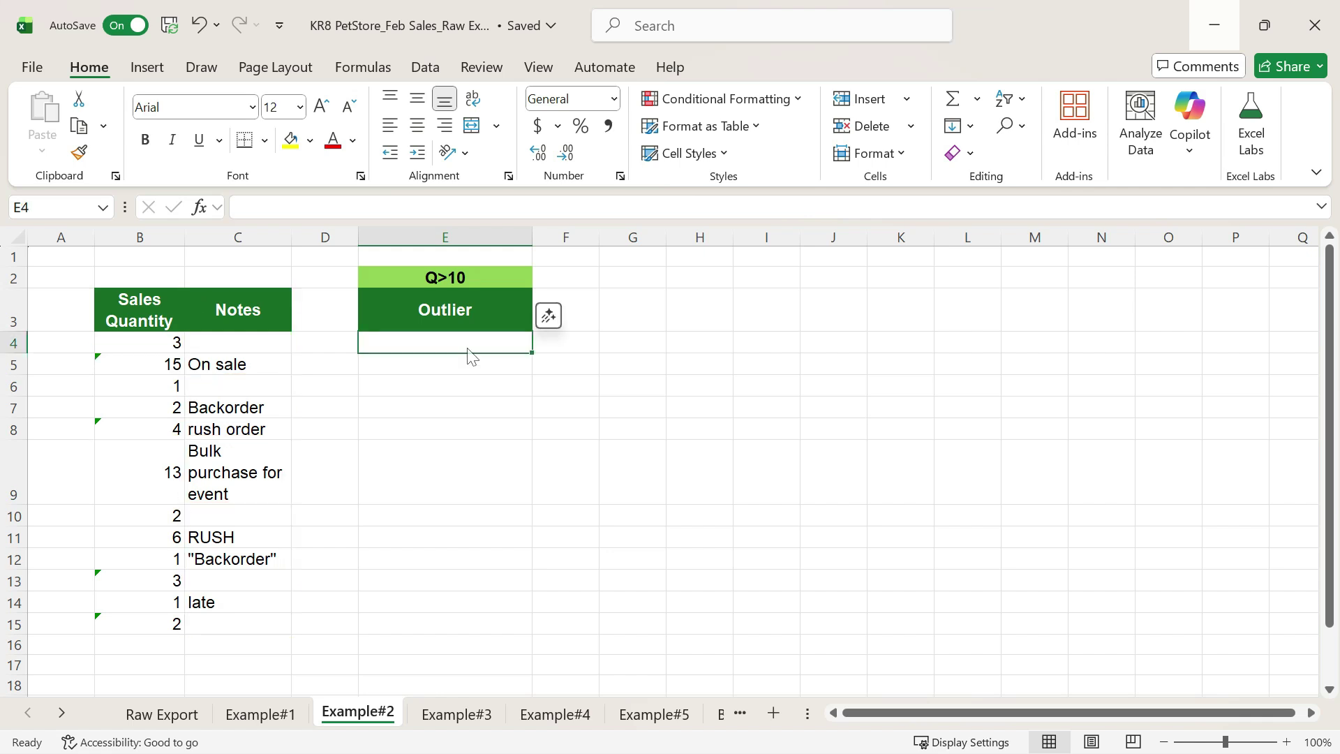
type("=if(")
left_click(175, 344)
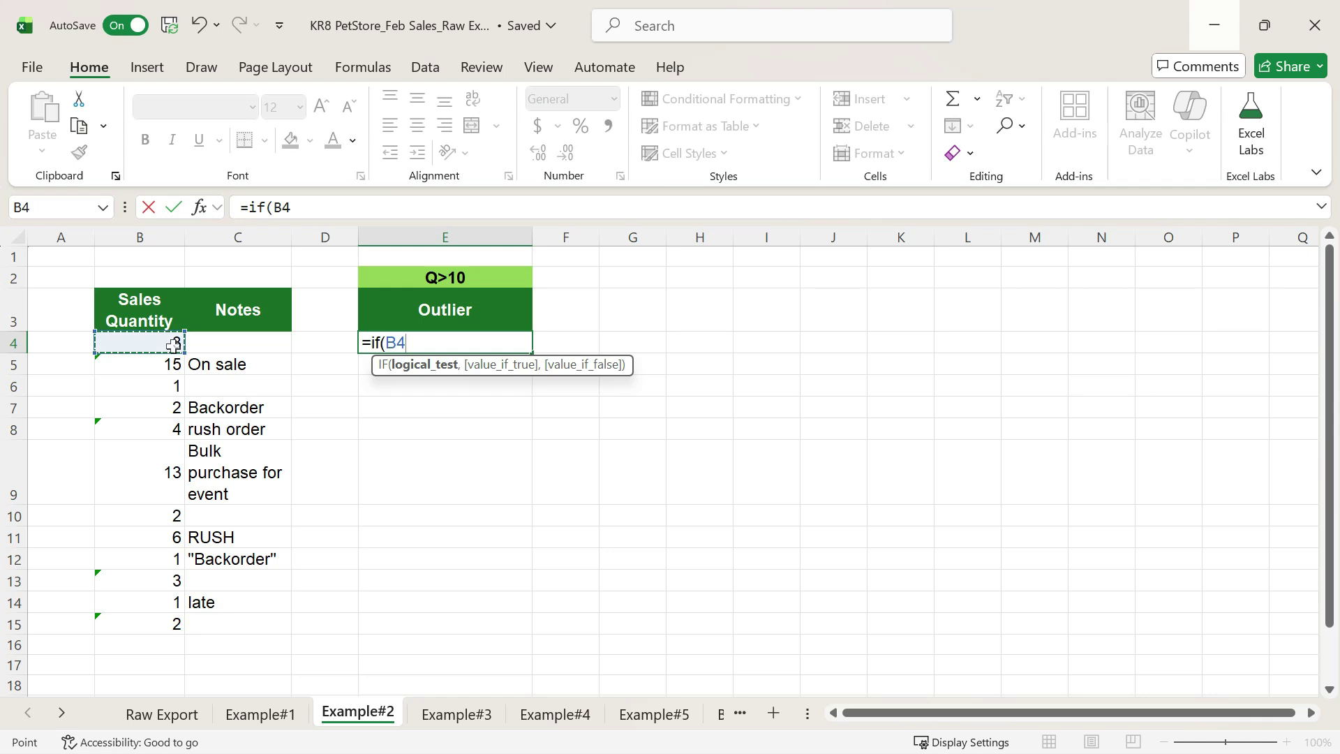
type(">10,")
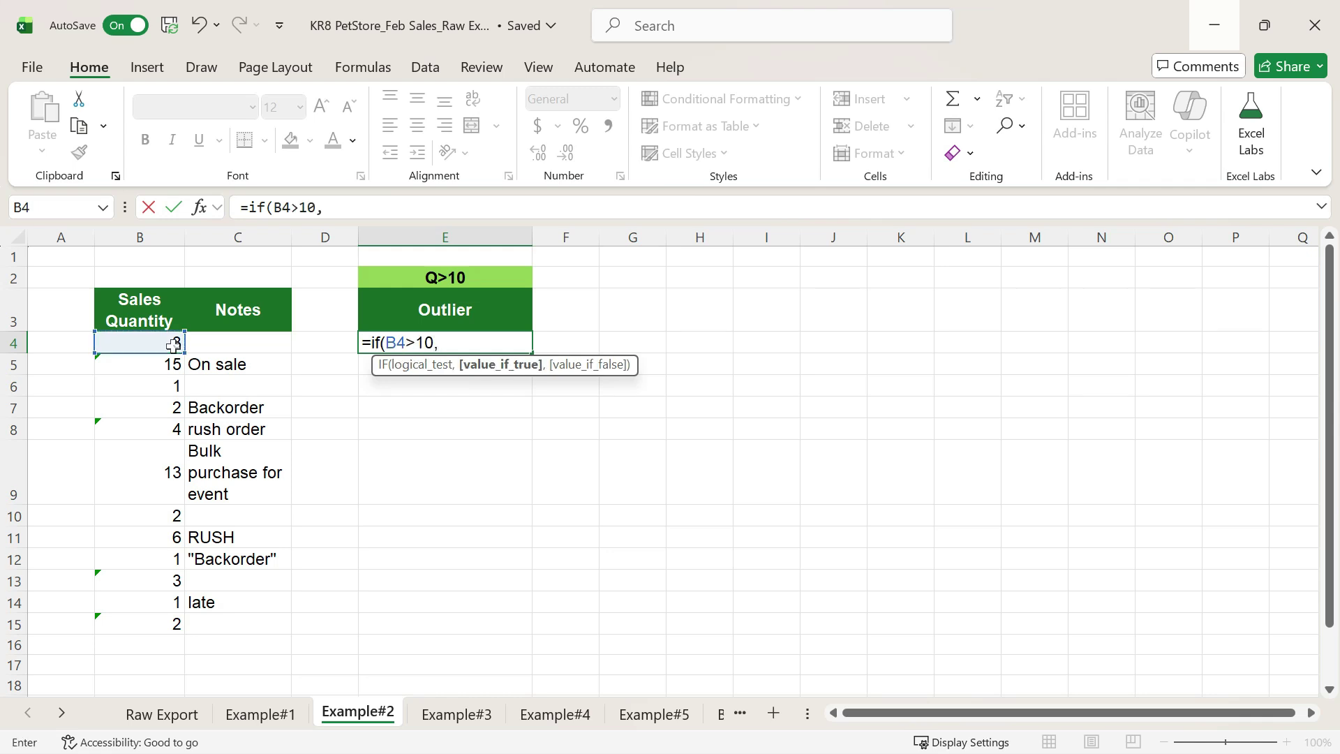
left_click(214, 345)
type(",\"\"")
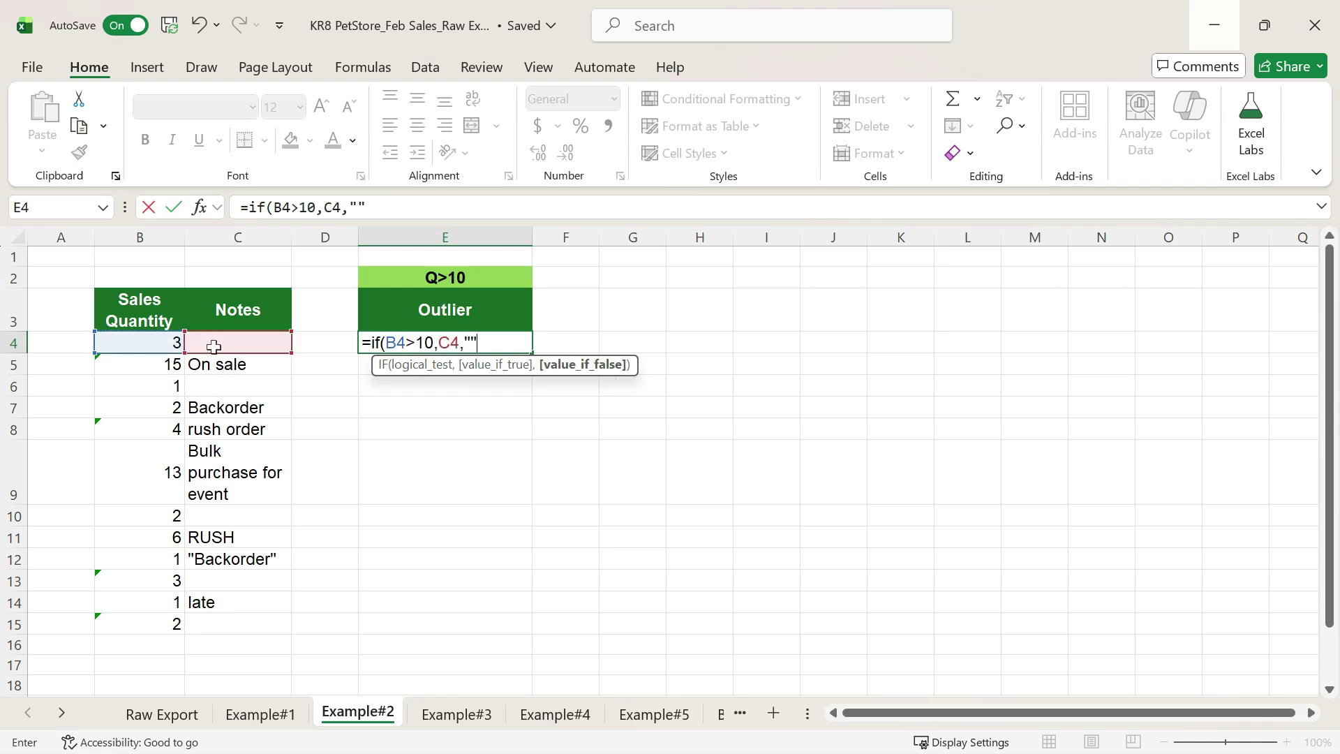
type(")")
key("ctrl+Return")
left_click_drag(532, 353, 510, 633)
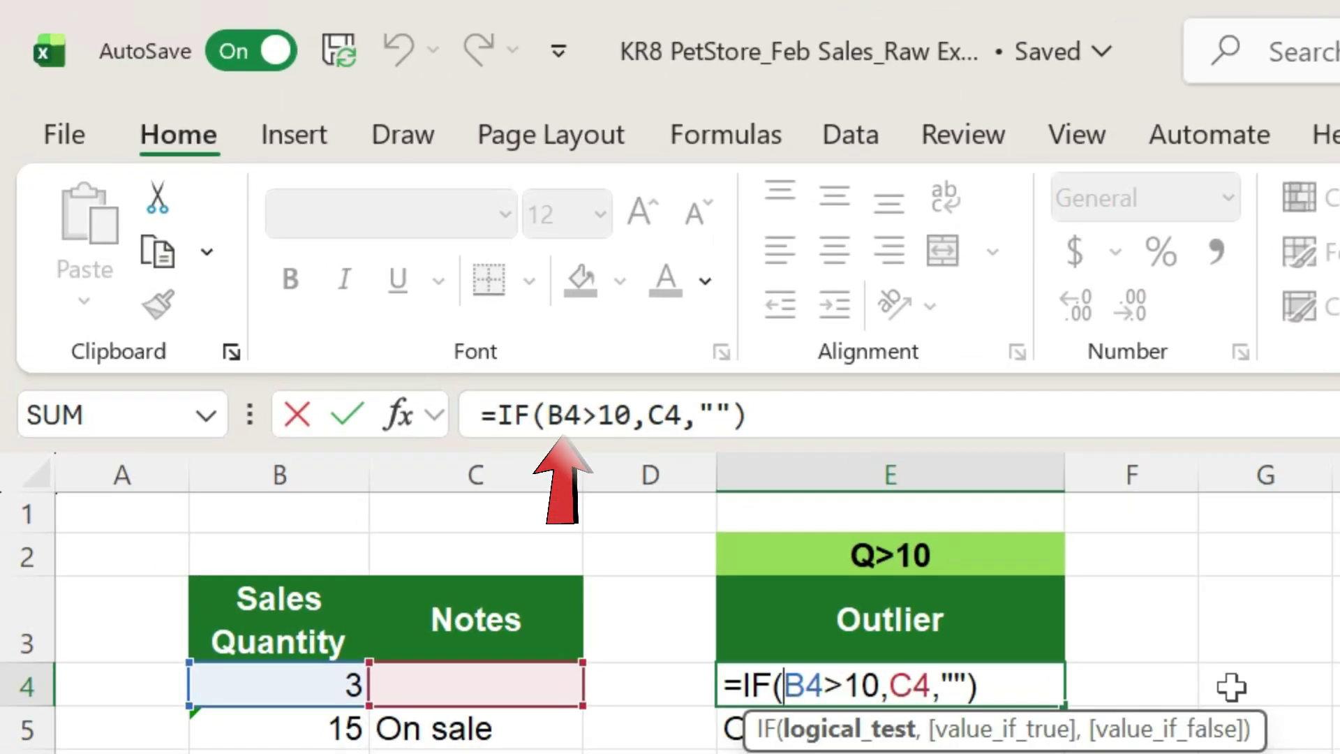
type("--")
key("Return")
left_click(512, 342)
double_click(532, 353)
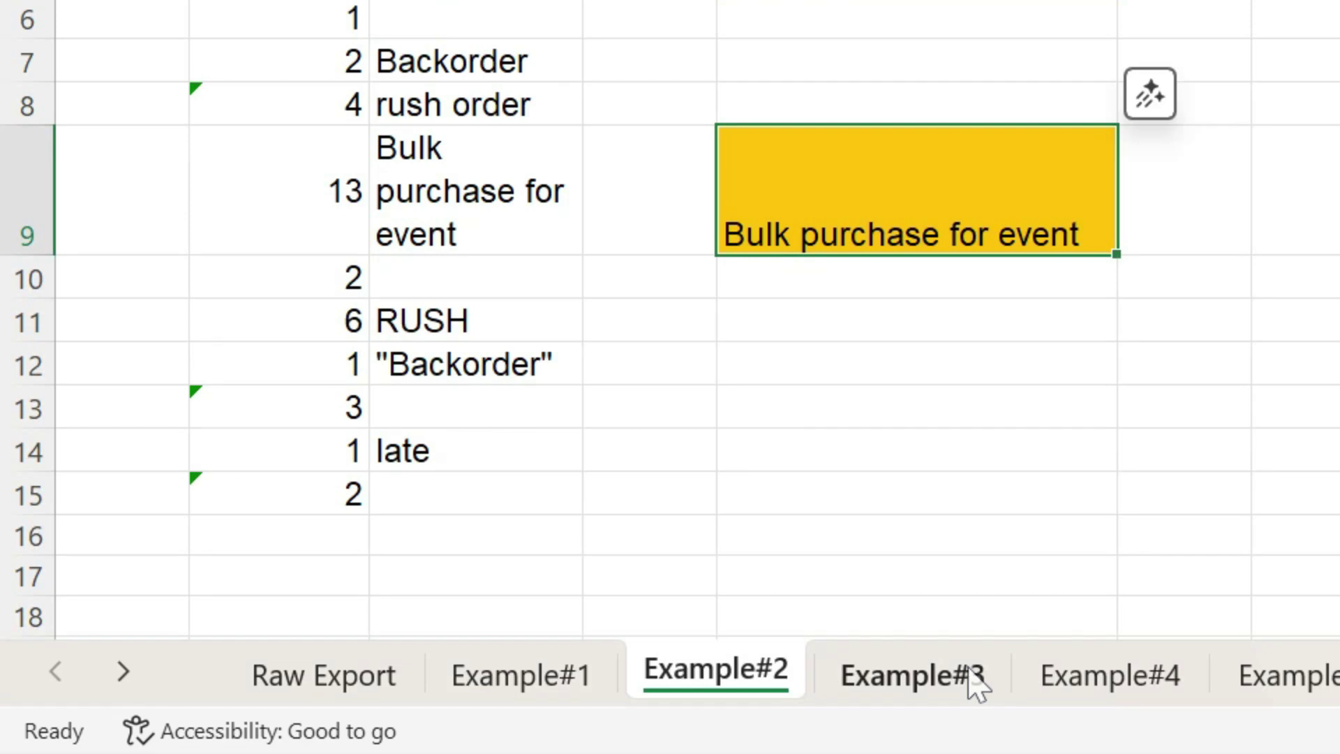
Enter =--B4 in G4 on Example#3 and fill it down column G
left_click(974, 681)
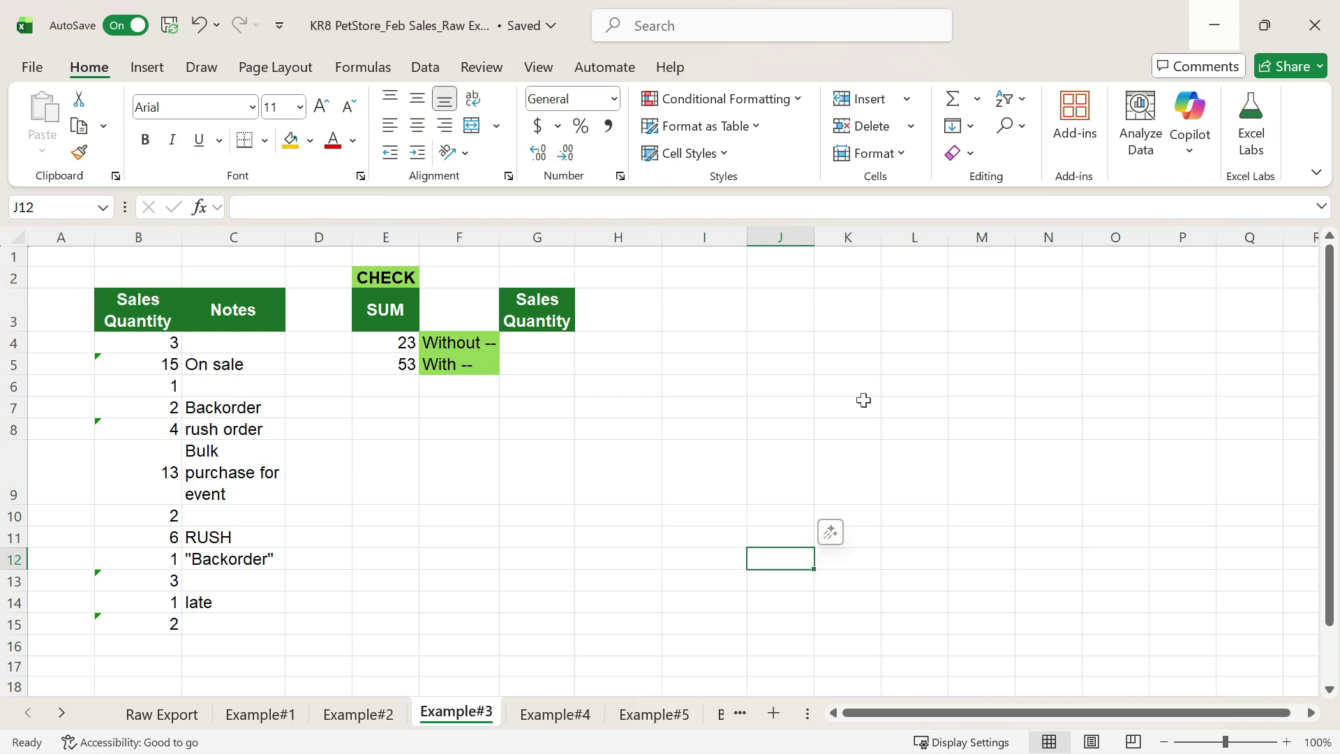
left_click(554, 354)
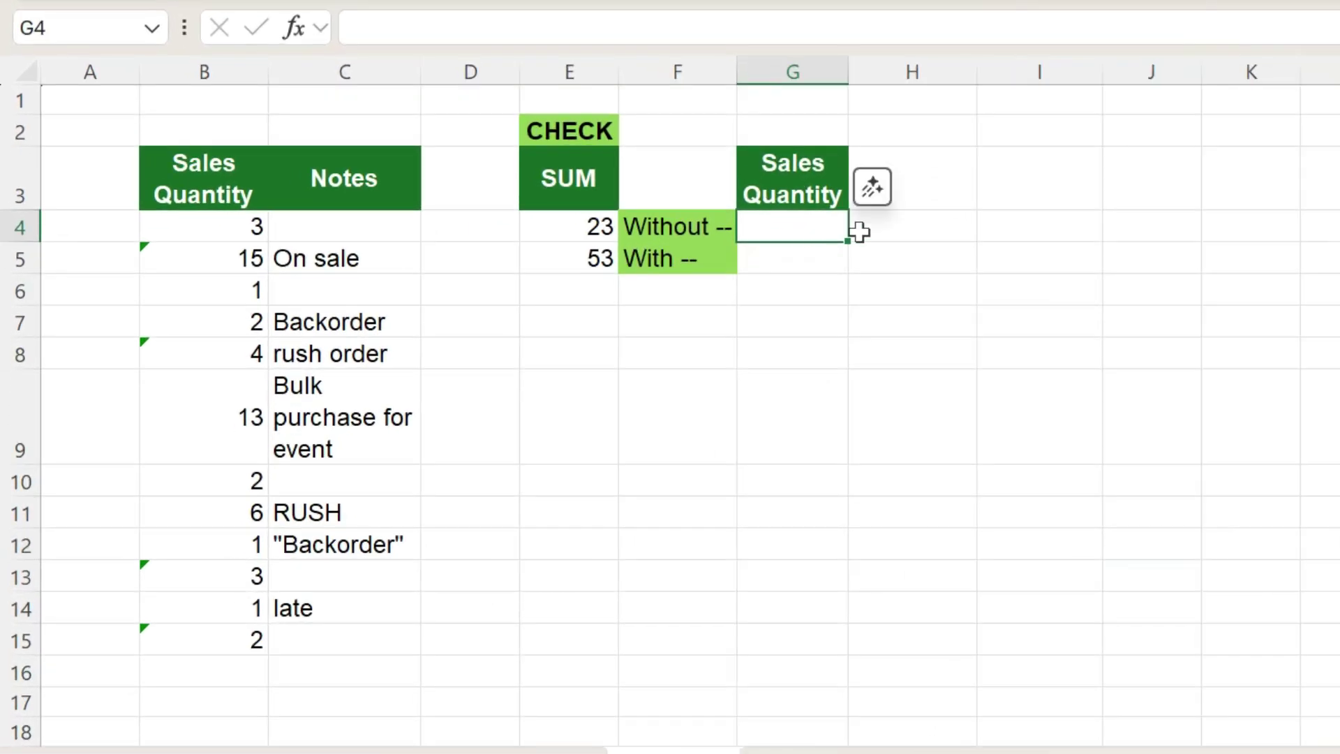
type("=")
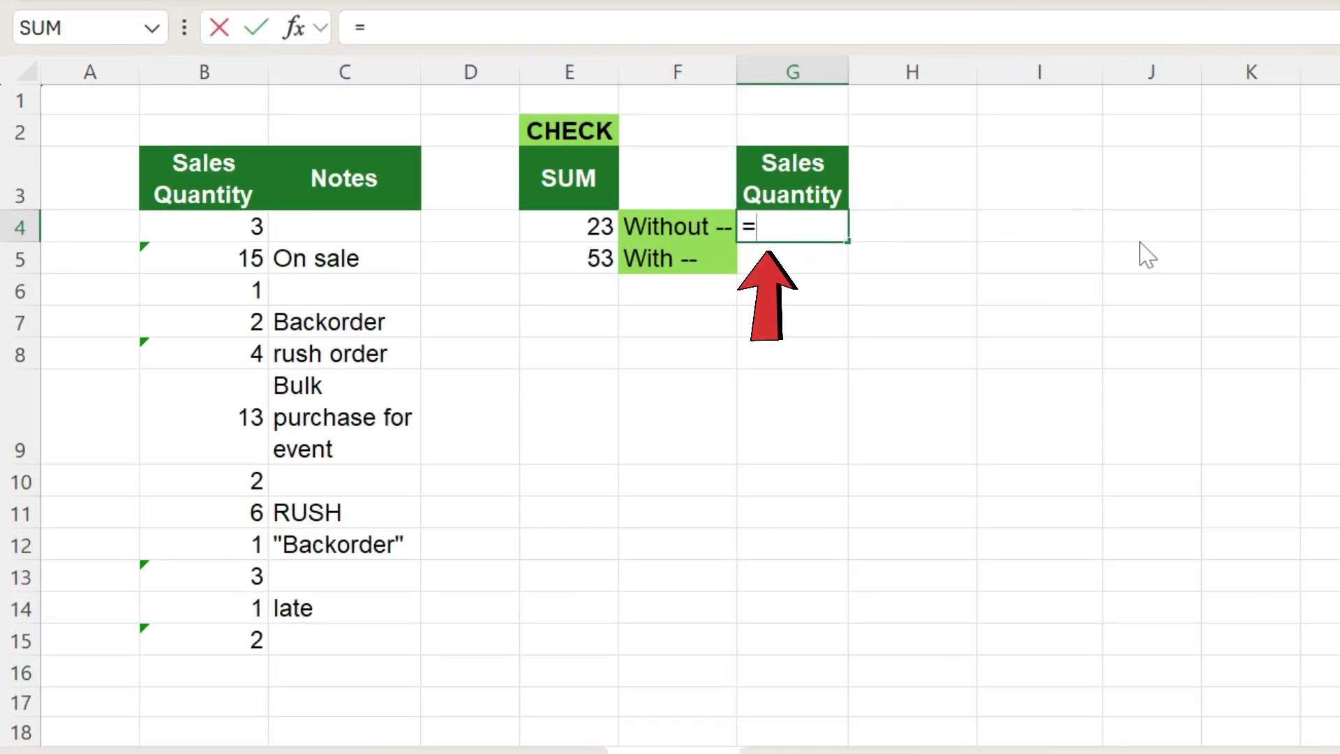
type("--")
left_click(240, 230)
key("ctrl+Return")
left_click_drag(850, 244, 855, 651)
Enter =B4*1 in H4 and fill it down column H
left_click(954, 225)
type("=-")
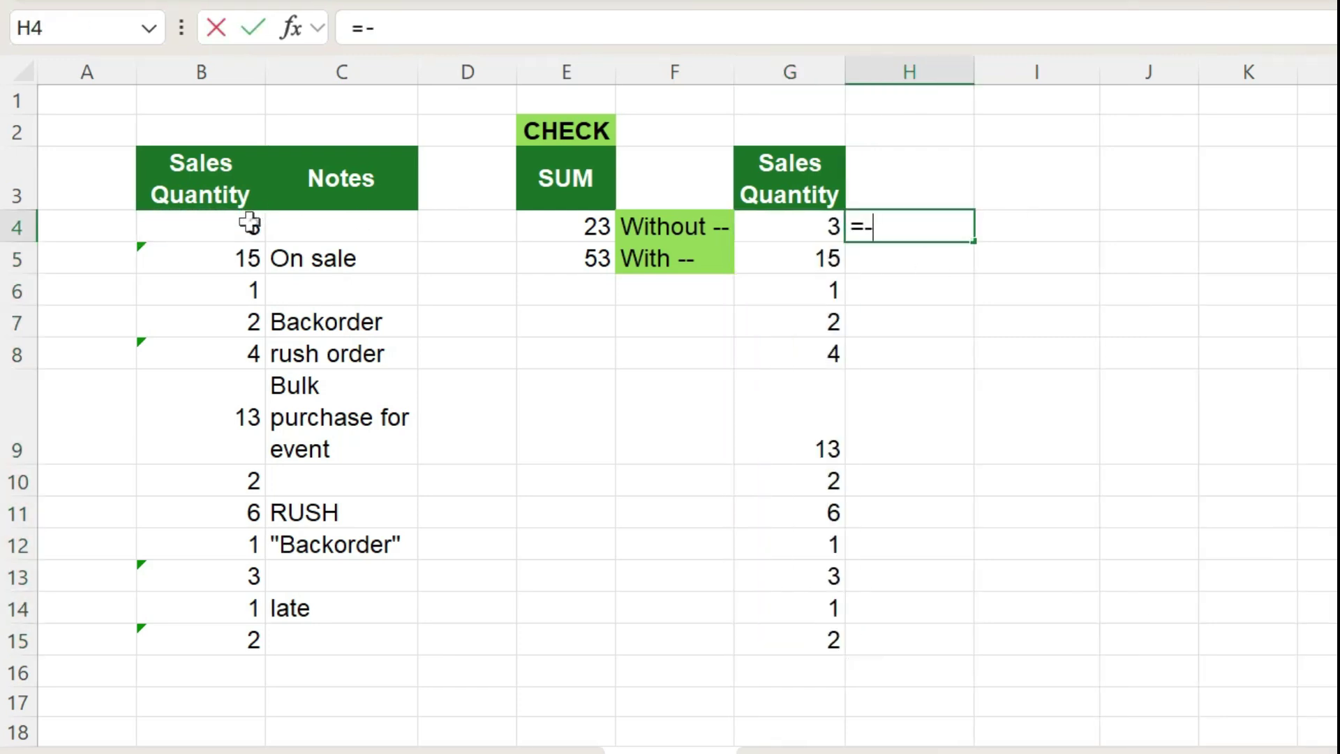
left_click(247, 223)
key("Return")
left_click(1160, 256)
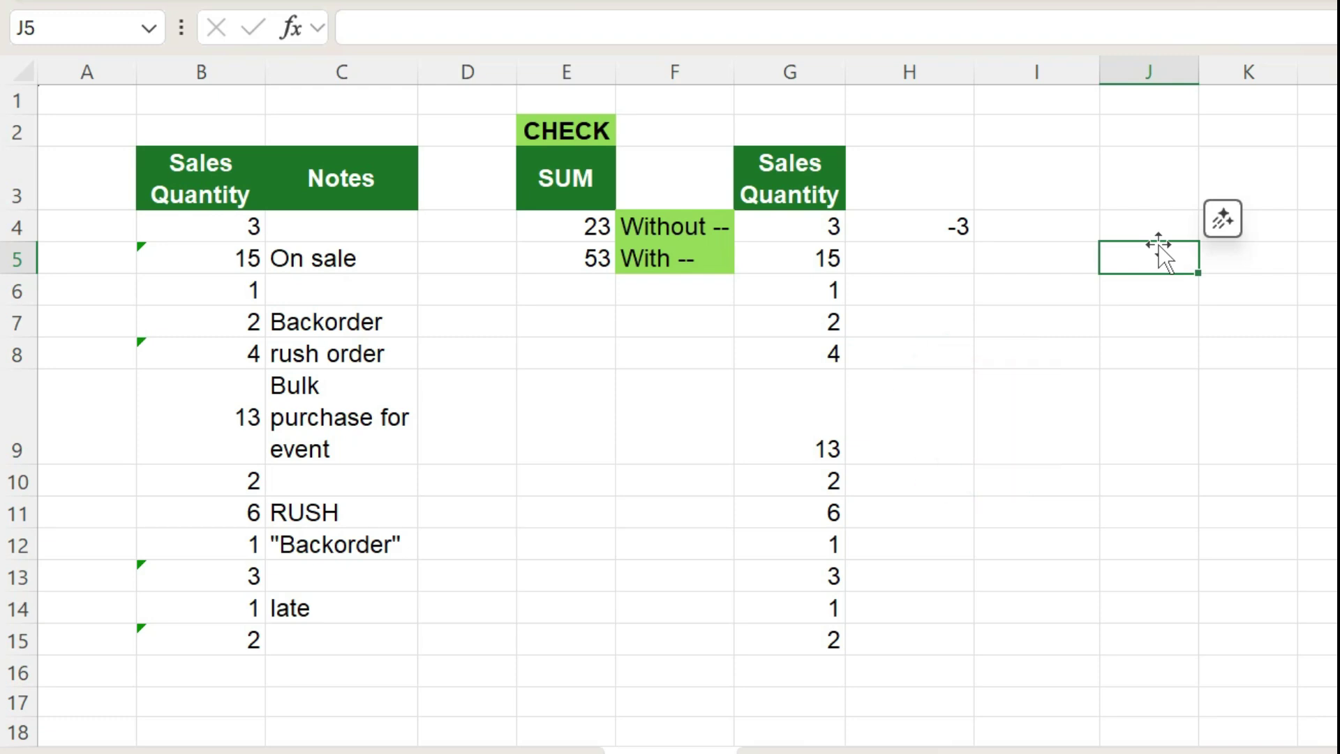
key("ctrl+z")
type("=")
left_click(240, 228)
type("*")
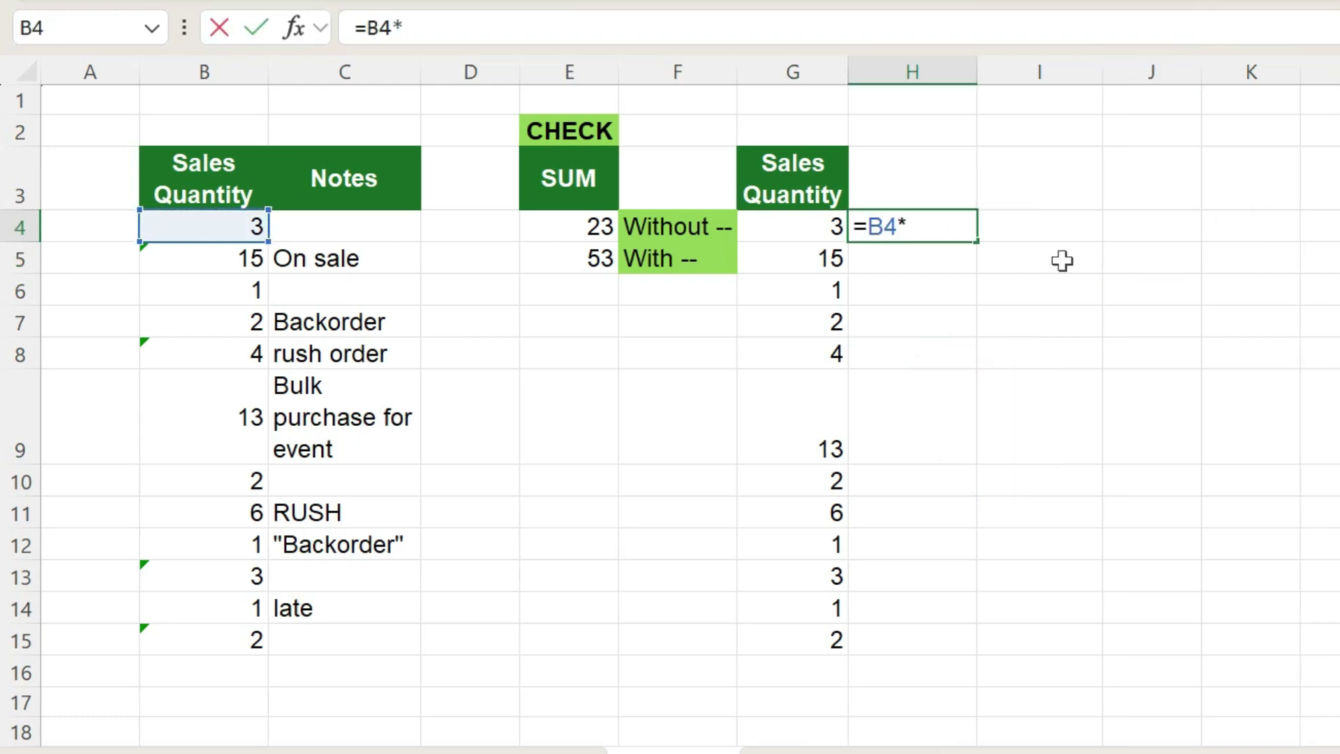
type("1")
key("Return")
left_click(1001, 220)
Enter =B4+0 in I4 and fill it down column I
left_click(1053, 227)
type("=")
left_click(198, 230)
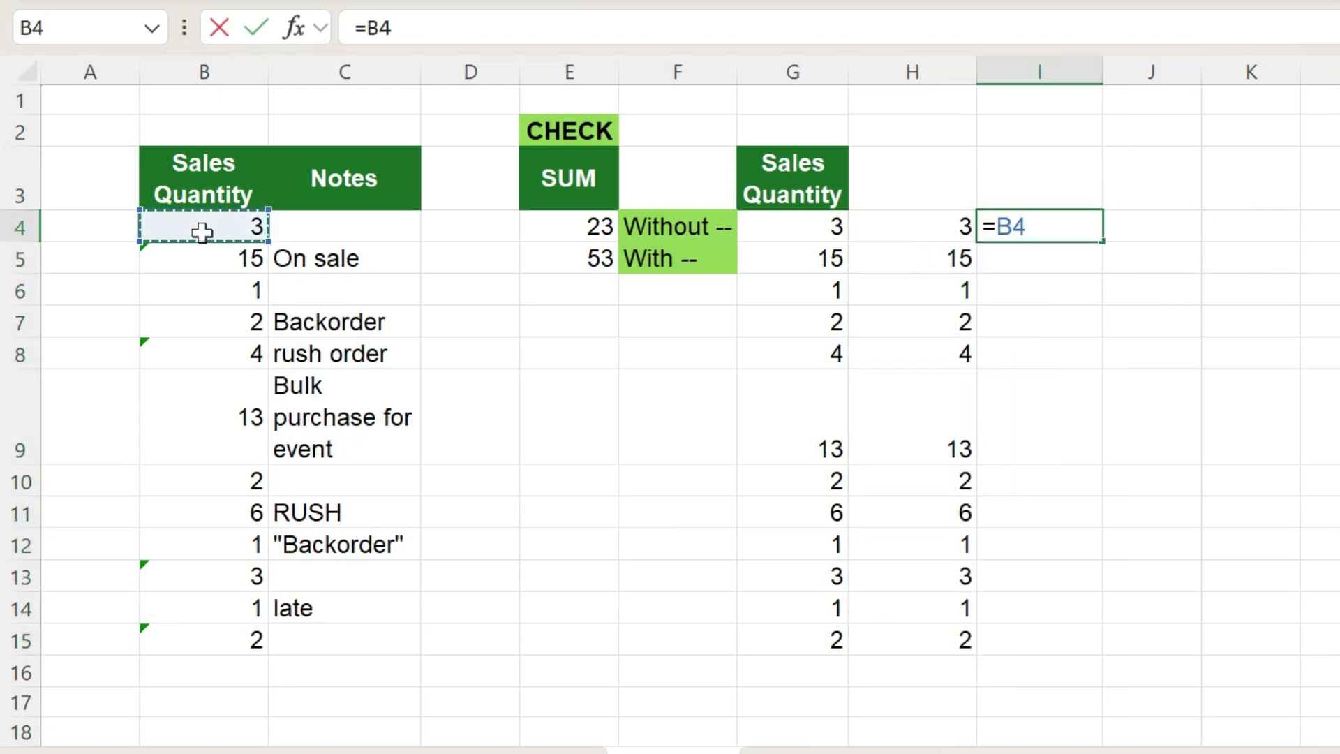
type("+")
key("Return")
double_click(1089, 272)
left_click(793, 178)
Copy the Sales Quantity header over the new columns, labelled '--', '*1' and '+0'
key("ctrl+c")
left_click_drag(888, 189, 1040, 188)
key("ctrl+v")
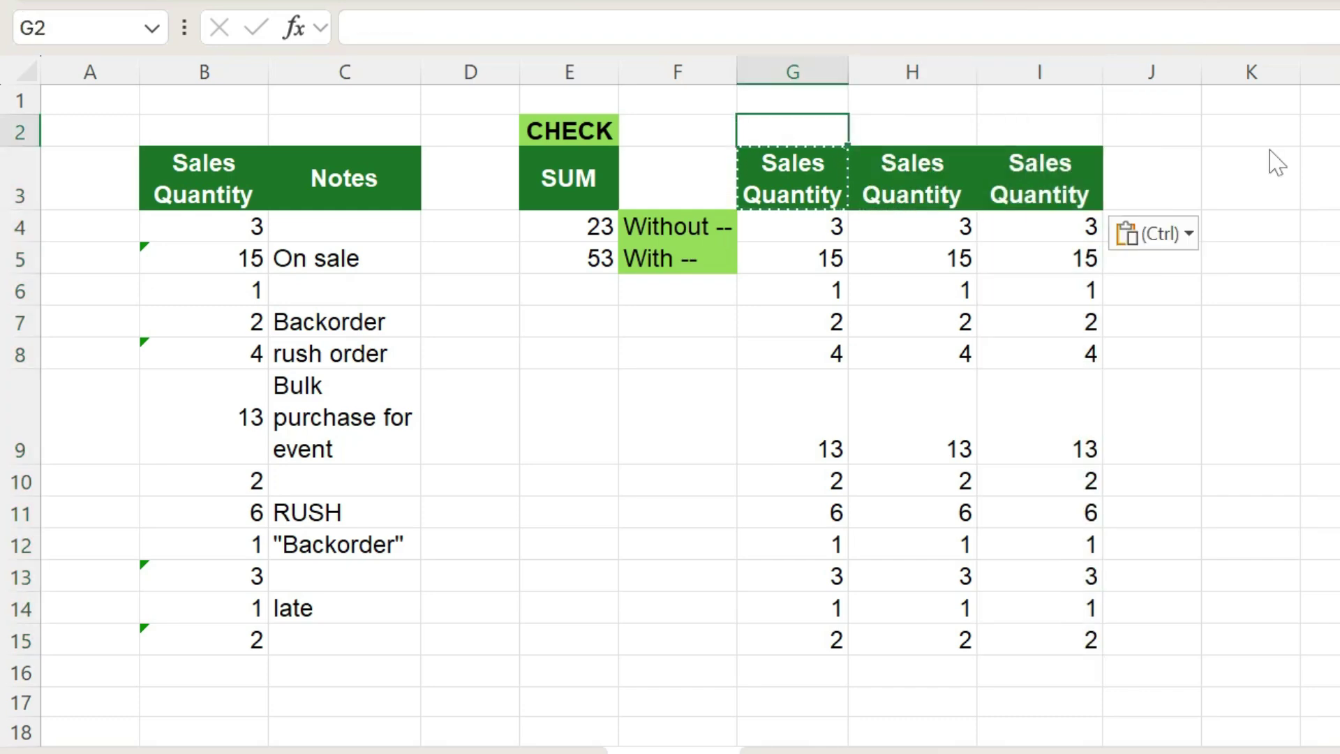
type("--*1")
key("Tab")
type("'+0")
key("ctrl+Return")
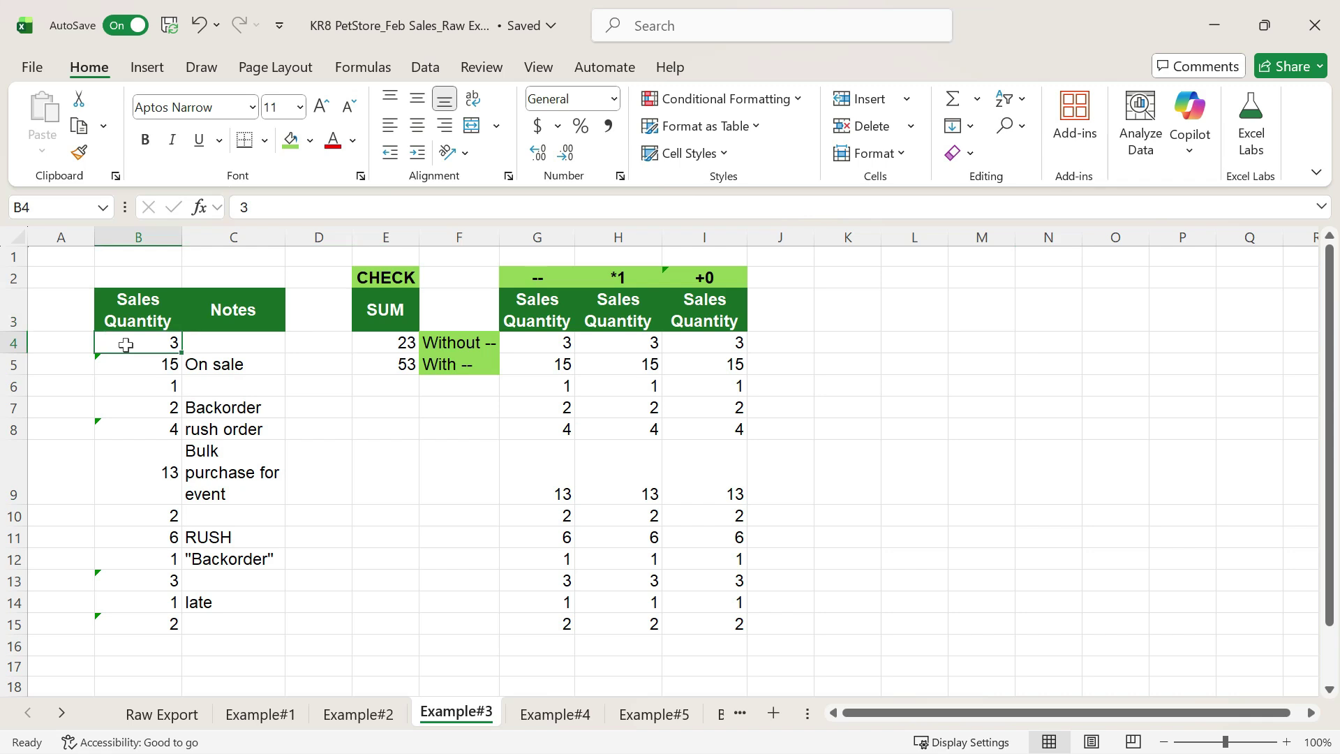
left_click_drag(119, 341, 111, 628)
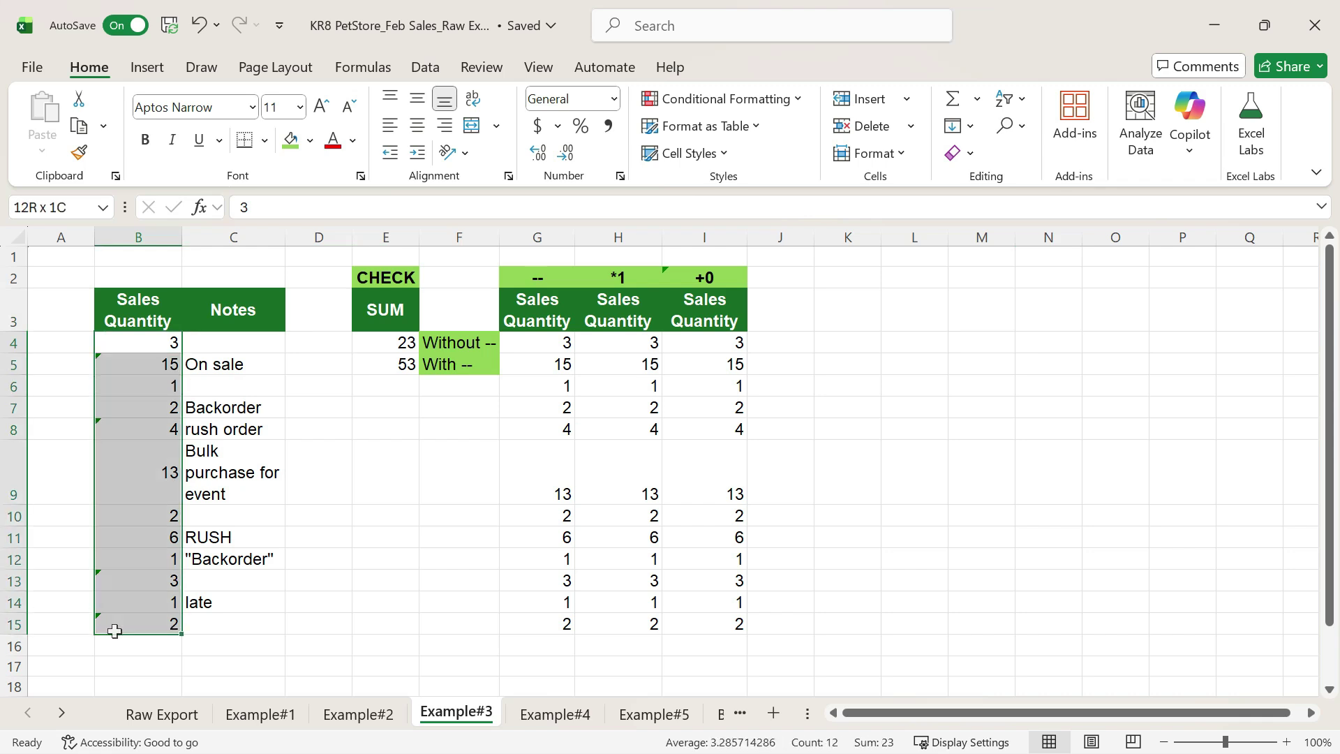
left_click(614, 98)
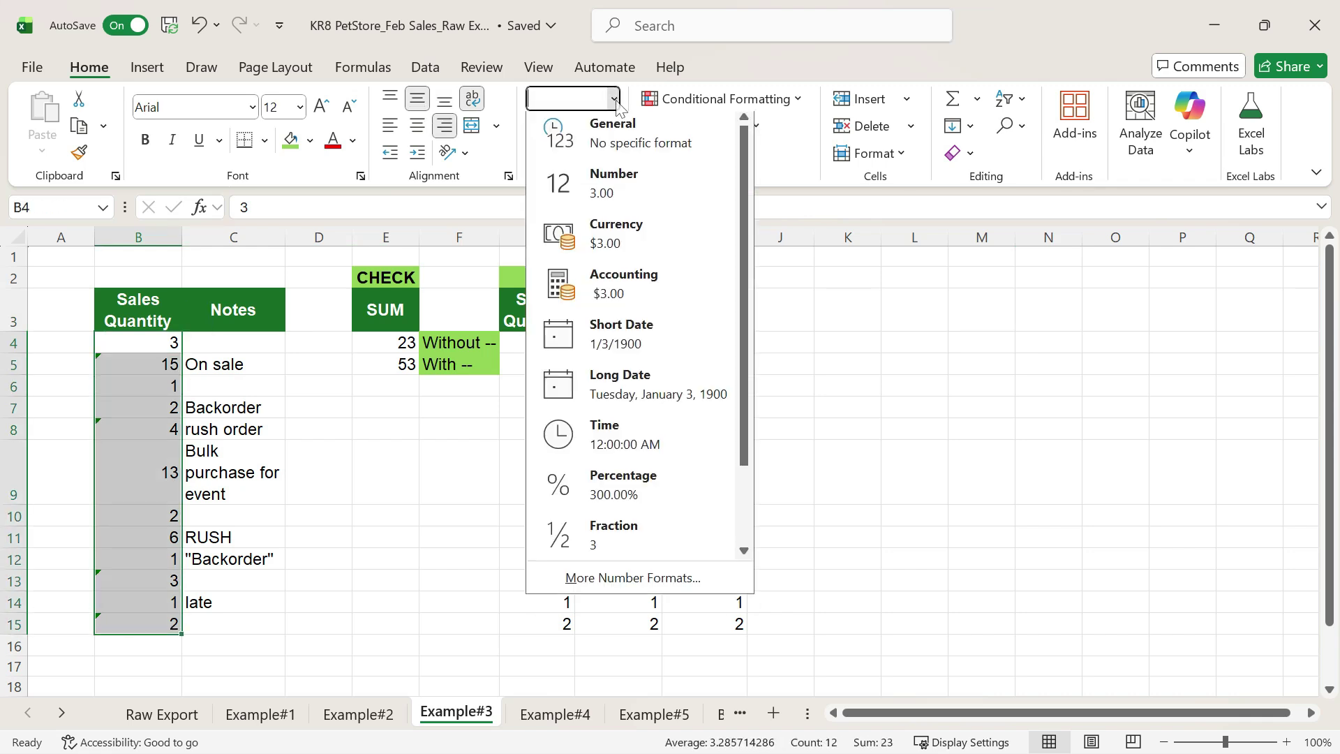
left_click(625, 178)
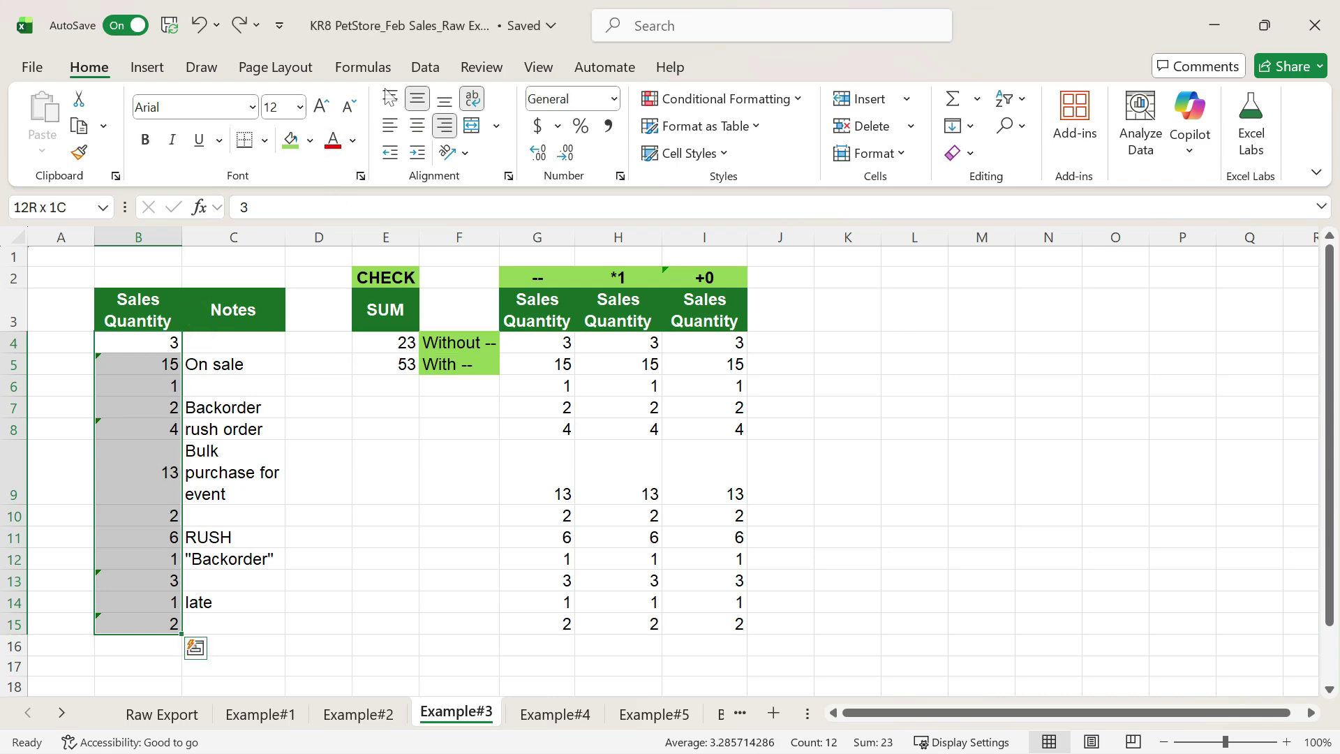
left_click(422, 69)
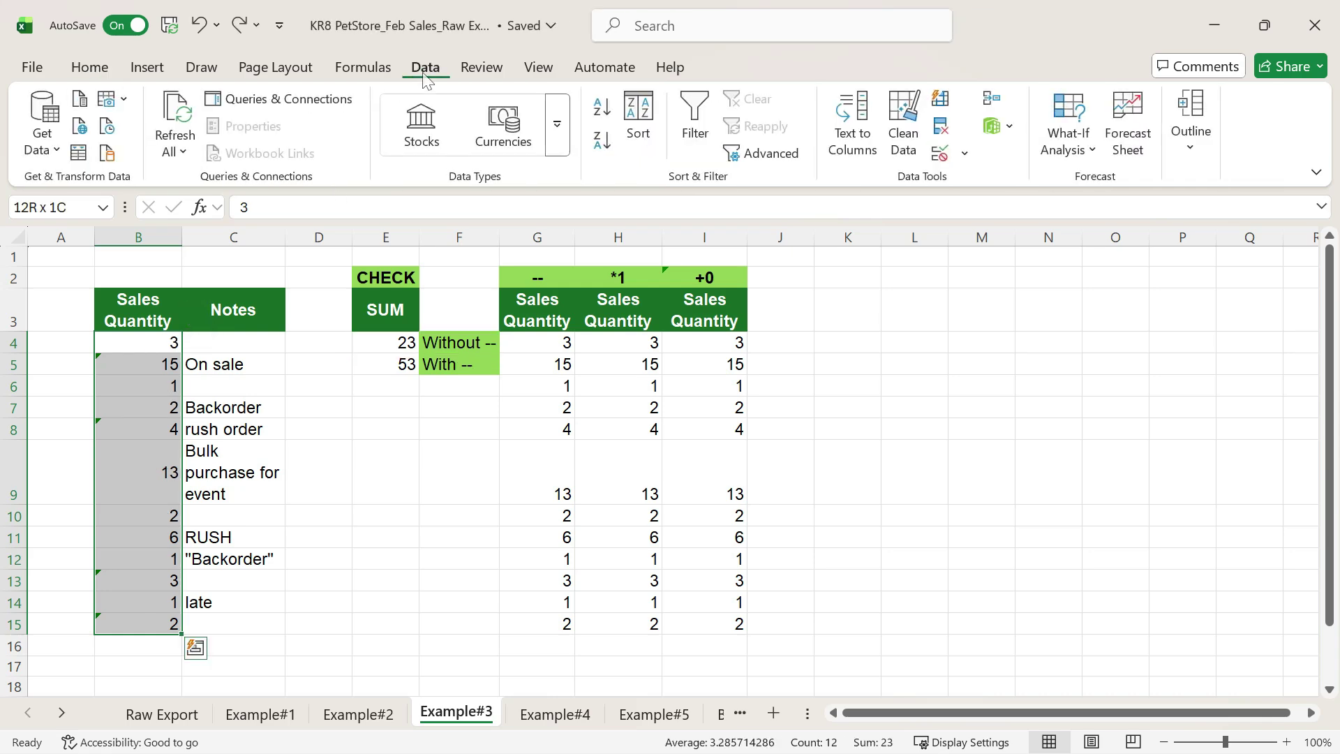
left_click(852, 141)
left_click(817, 551)
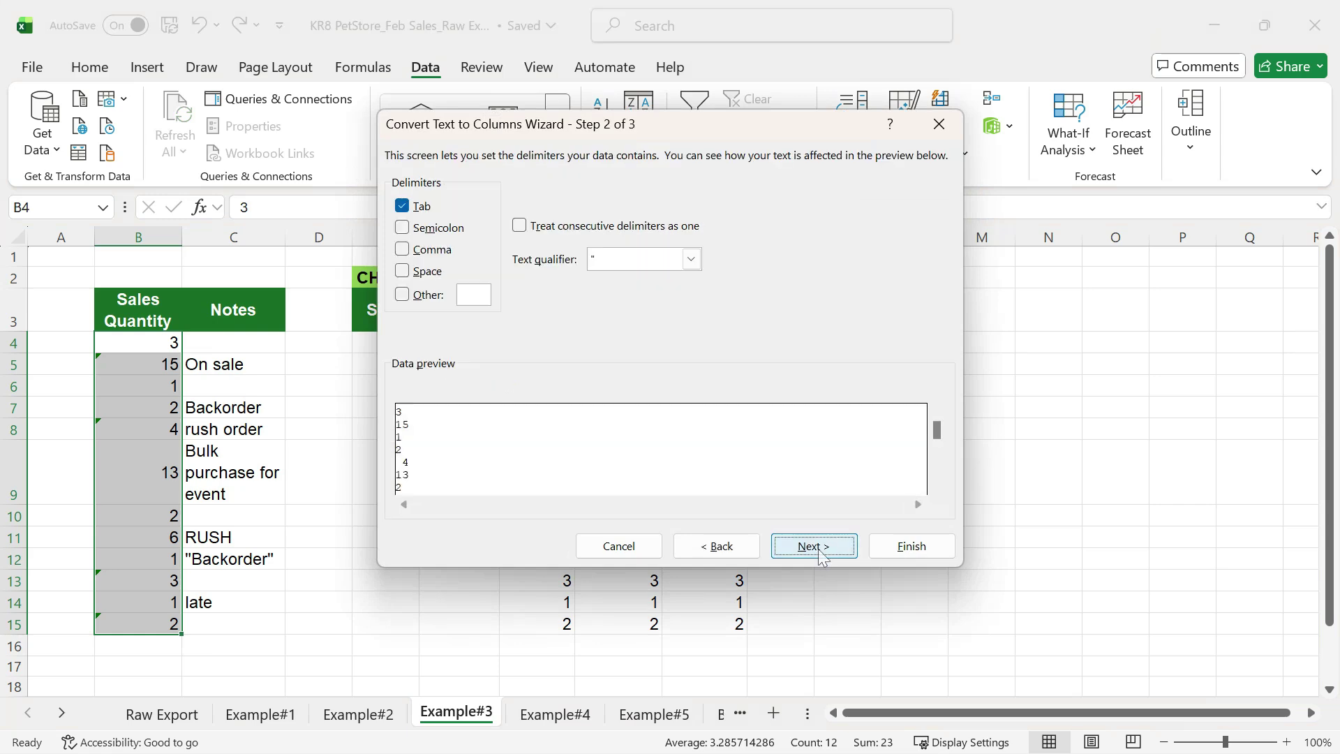
left_click(897, 545)
left_click(137, 537)
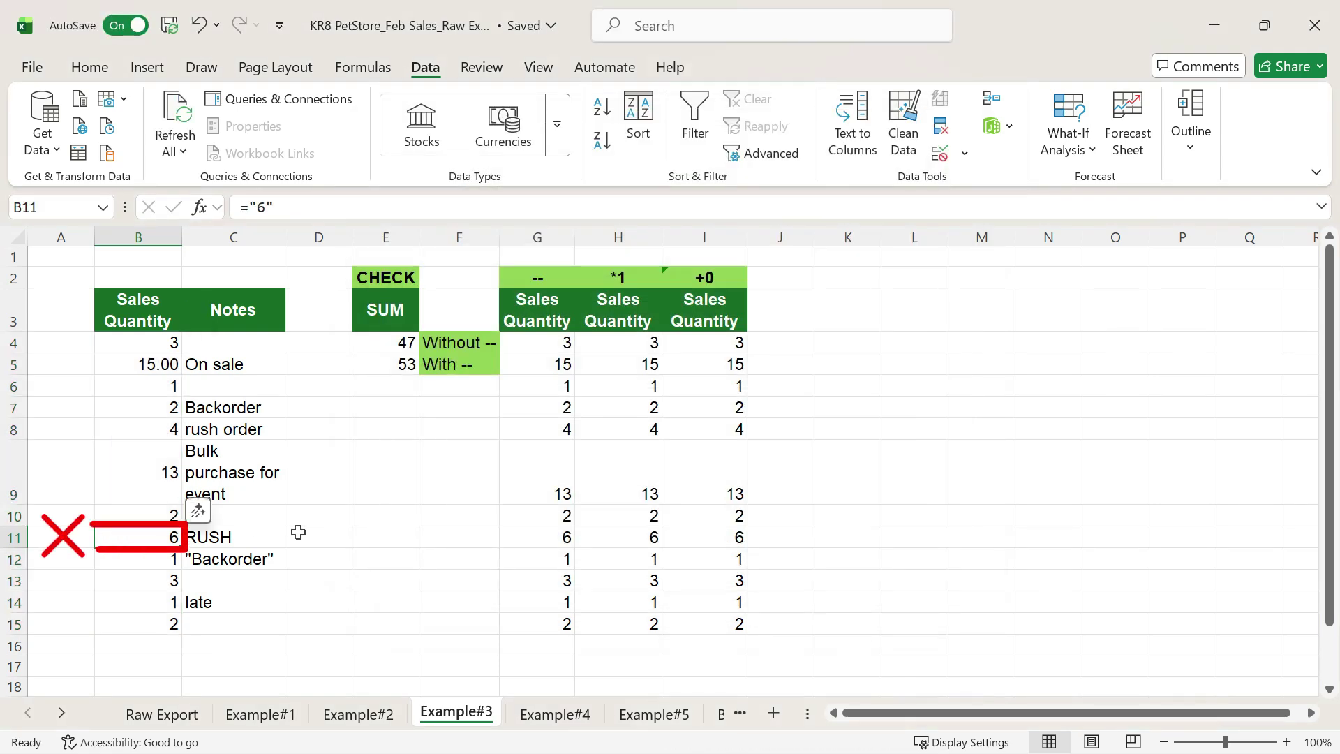
left_click(394, 388)
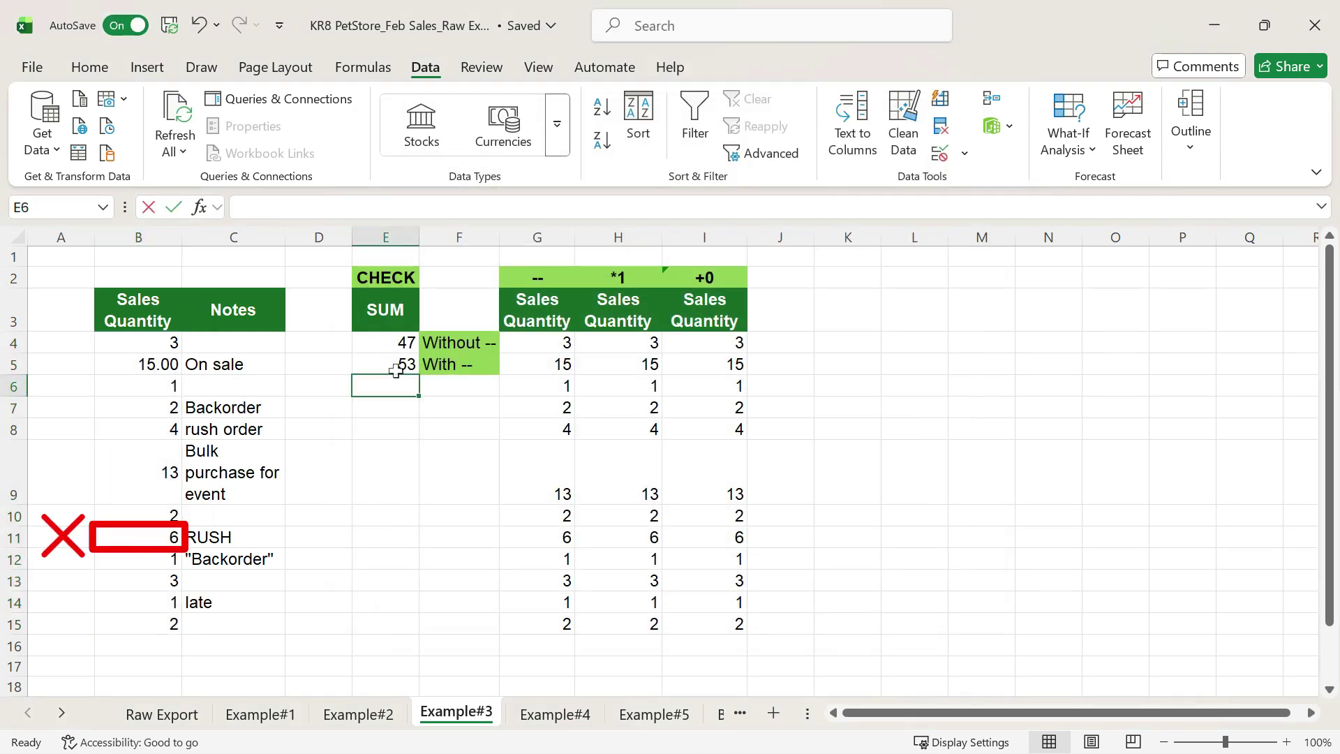
type("=")
left_click(398, 356)
type("-")
key("Return")
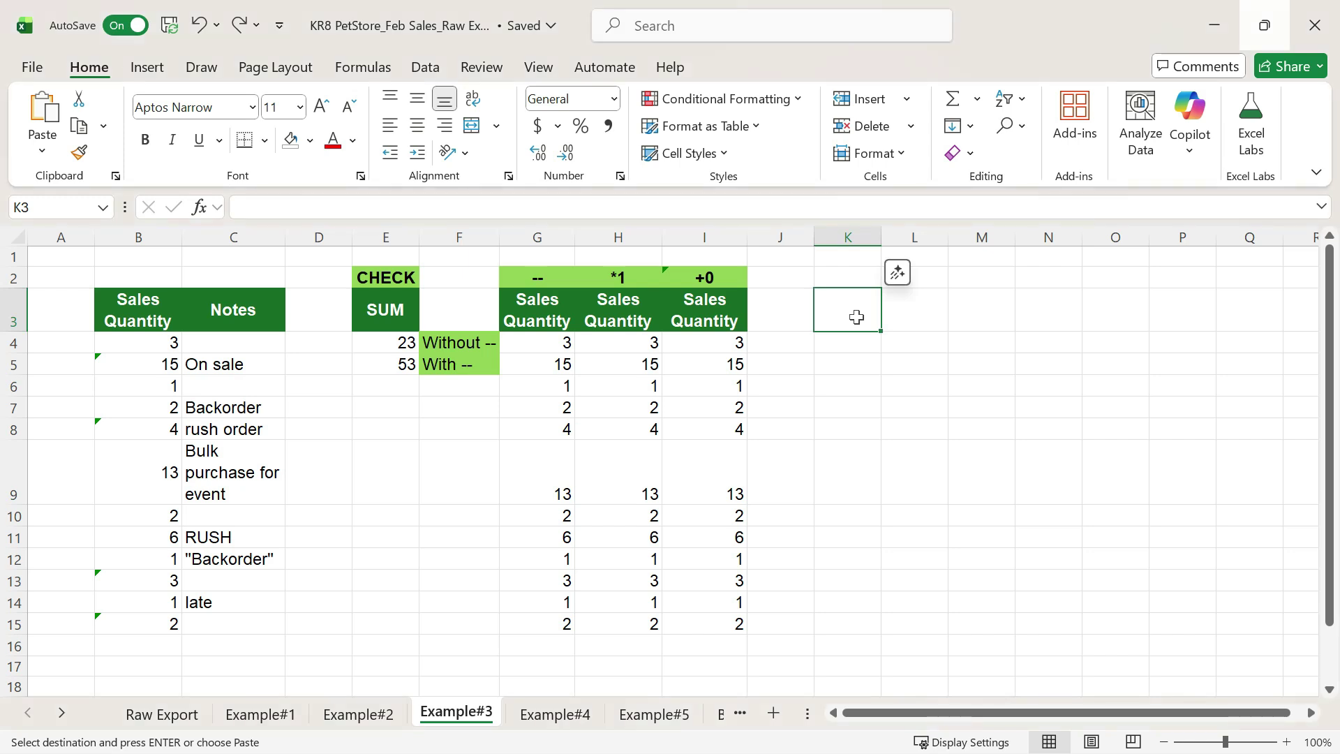
type("1")
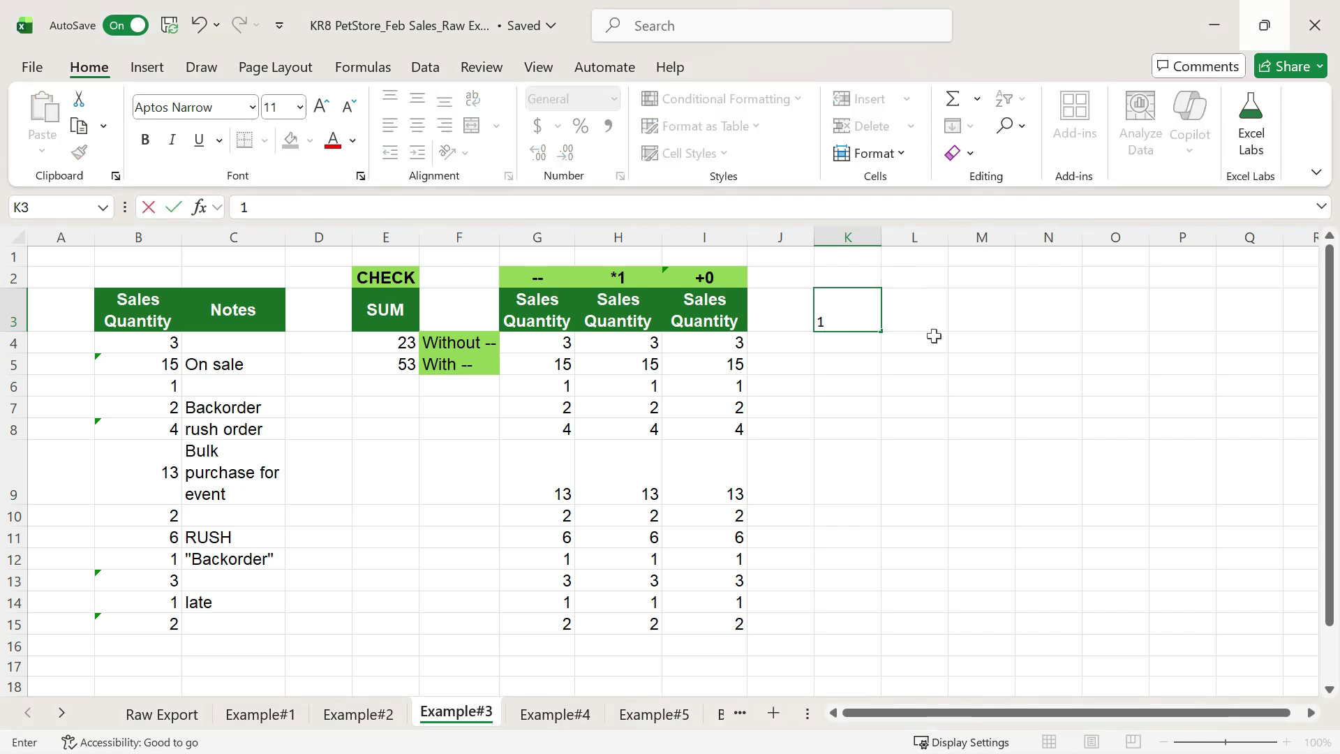
Paste Special multiply B4:B15 by the 1 in K3 to convert text to numbers
key("Return")
left_click(854, 306)
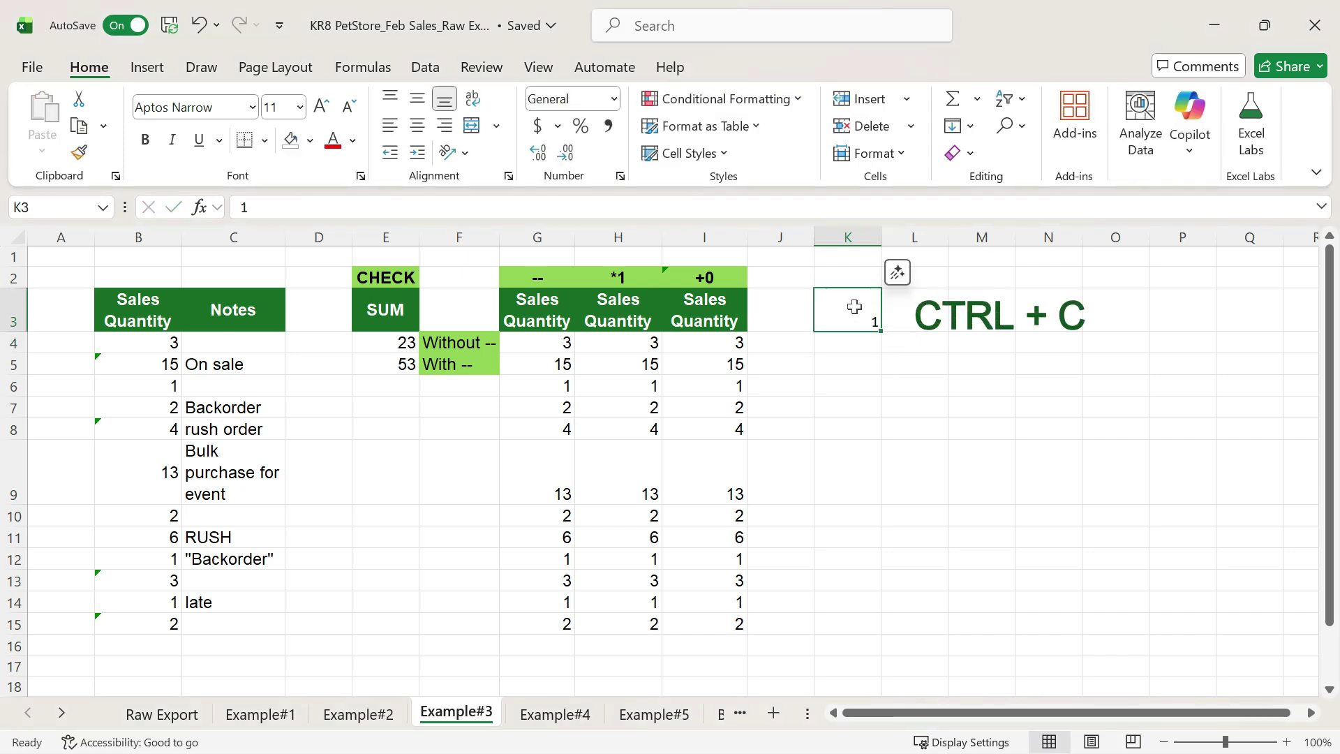
left_click(144, 344)
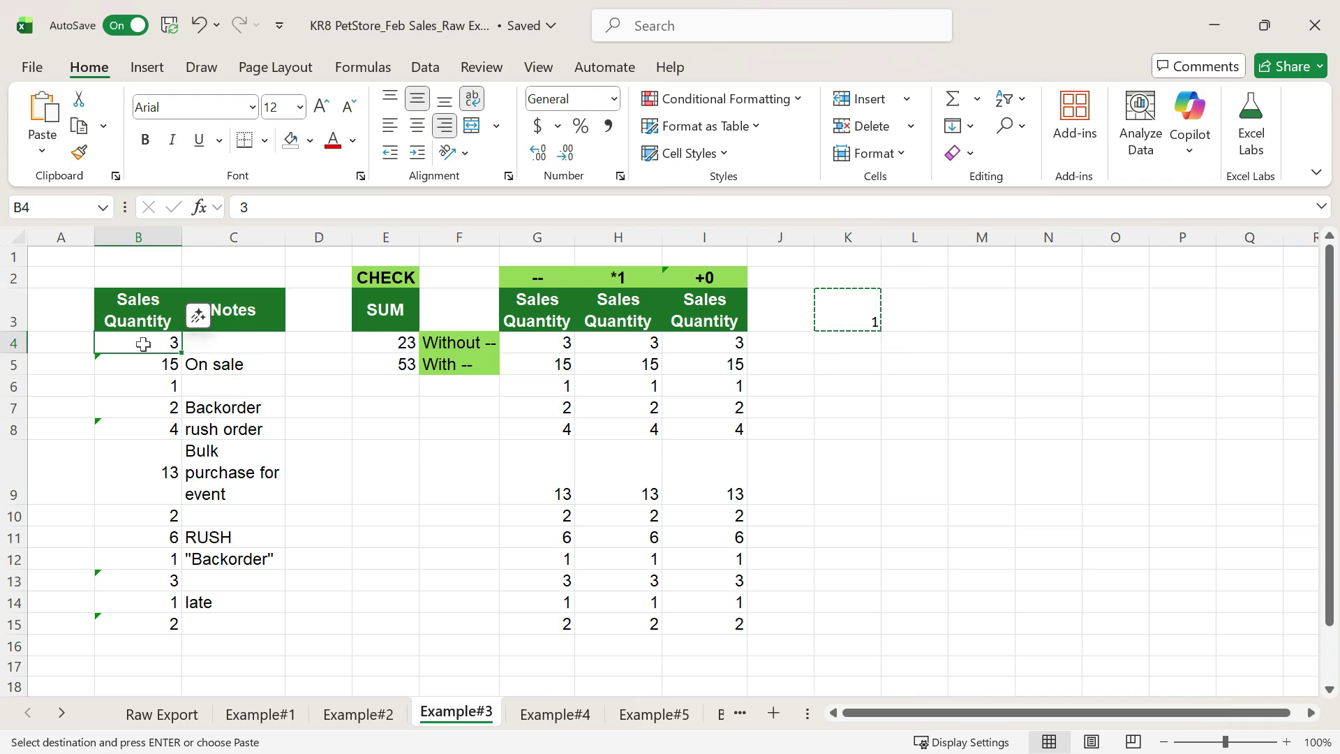
key("ctrl+shift+Down")
right_click(144, 343)
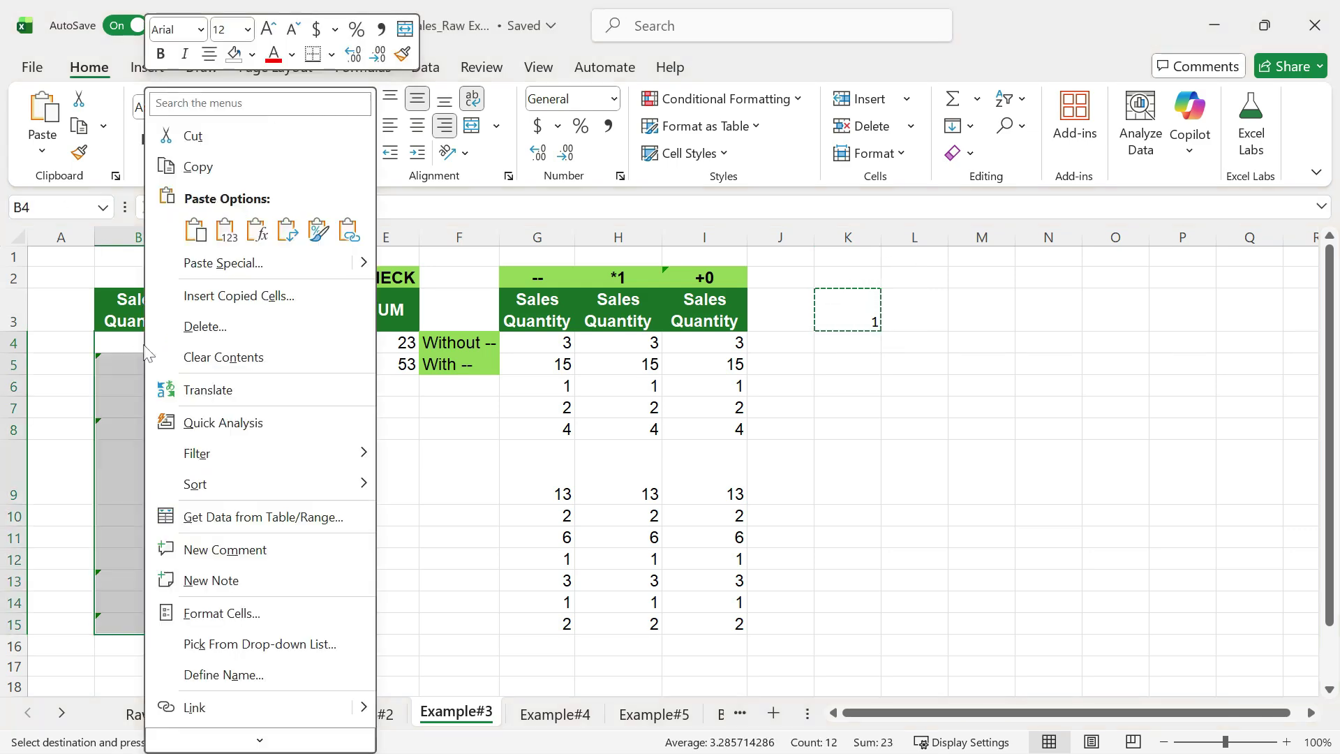
left_click(265, 270)
left_click(304, 341)
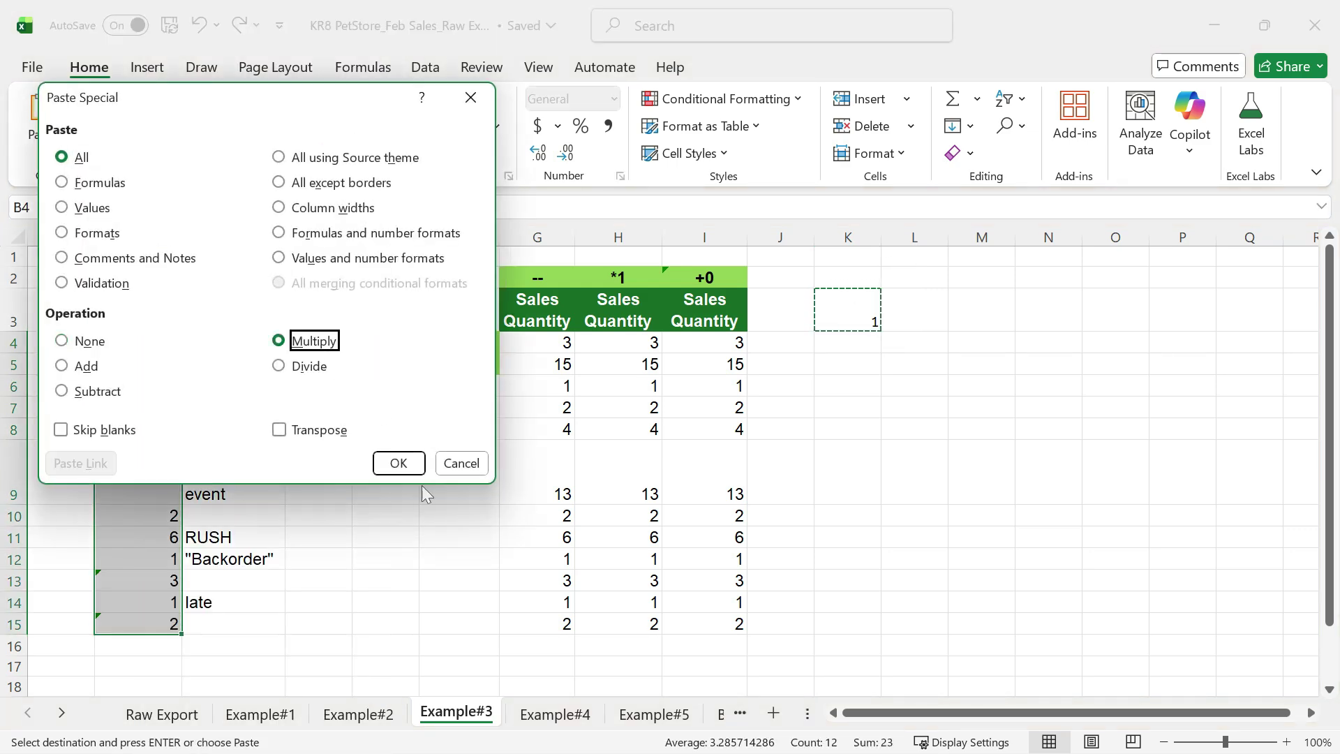
left_click(399, 462)
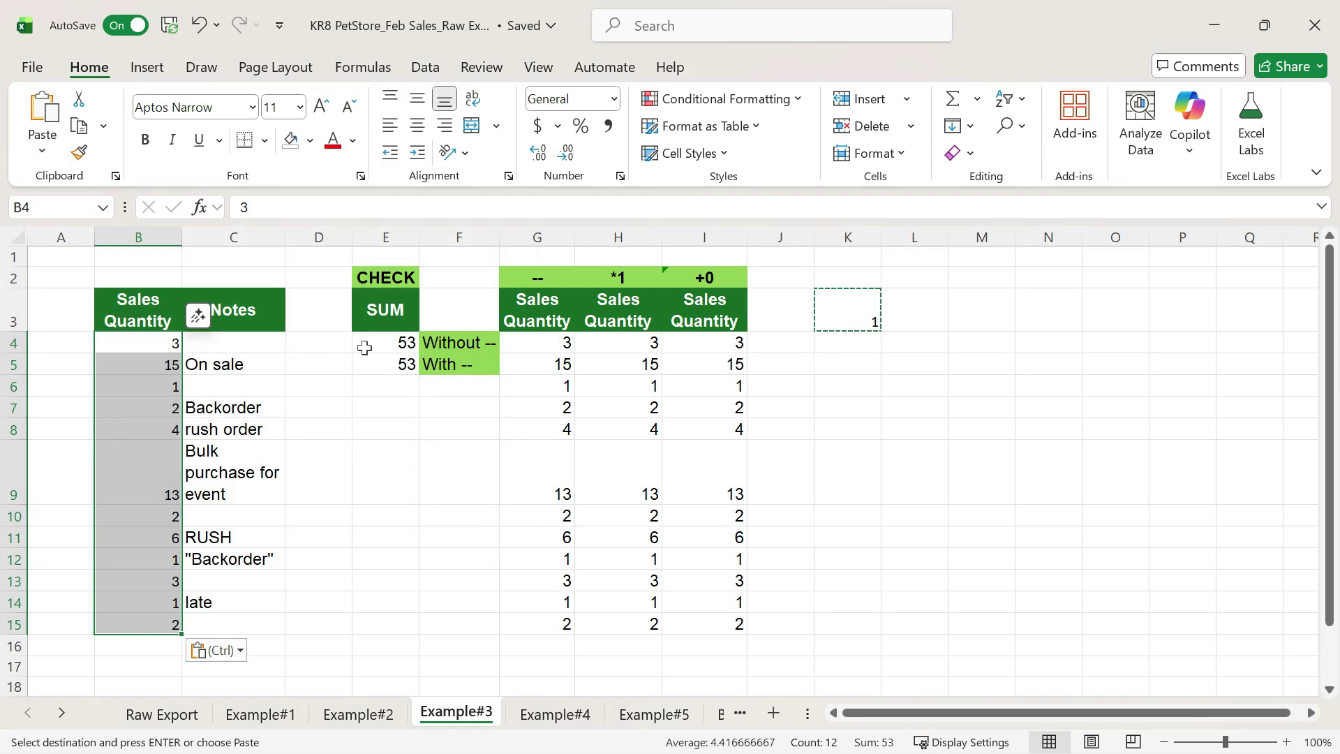
Highlight the two totals in E4:E5 yellow
left_click_drag(364, 347, 371, 363)
left_click(296, 140)
left_click(982, 386)
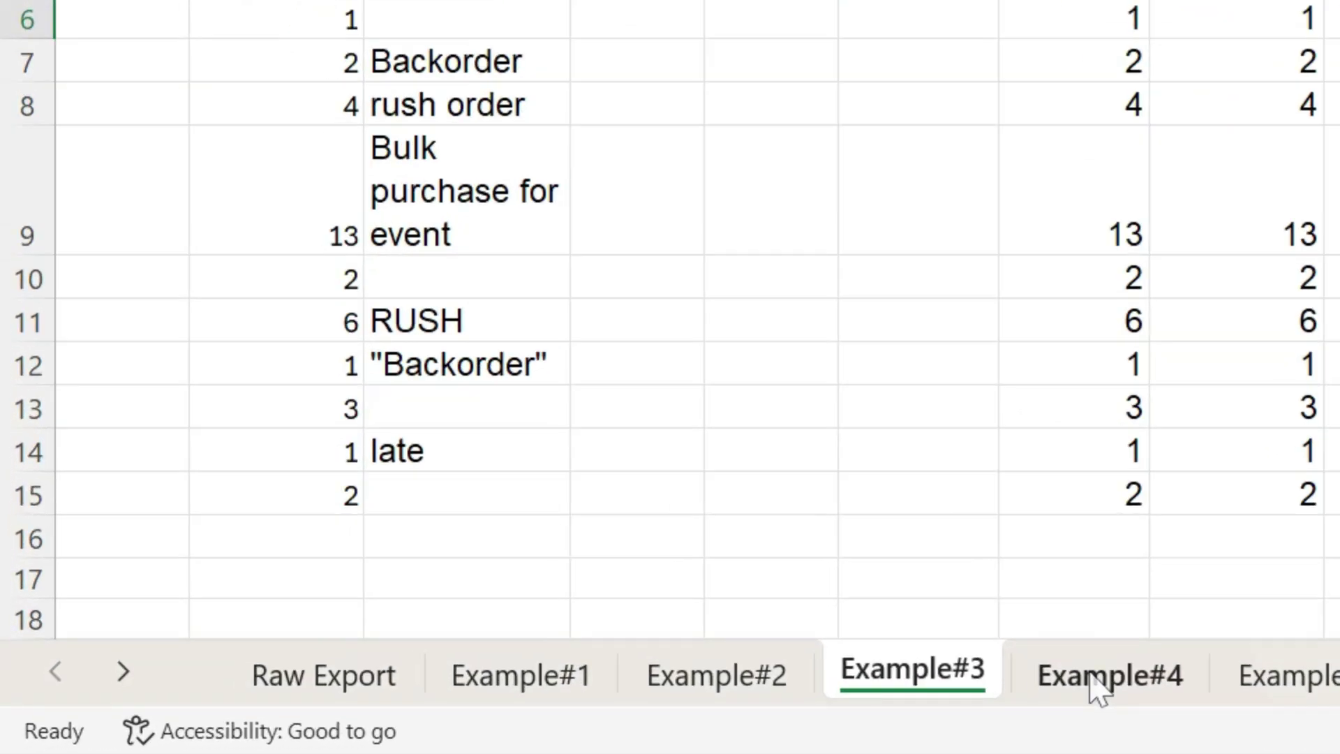
Build =SUM(--(B4:B15>10)) in E4 on Example#4, counting 2 quantities above 10
left_click(860, 696)
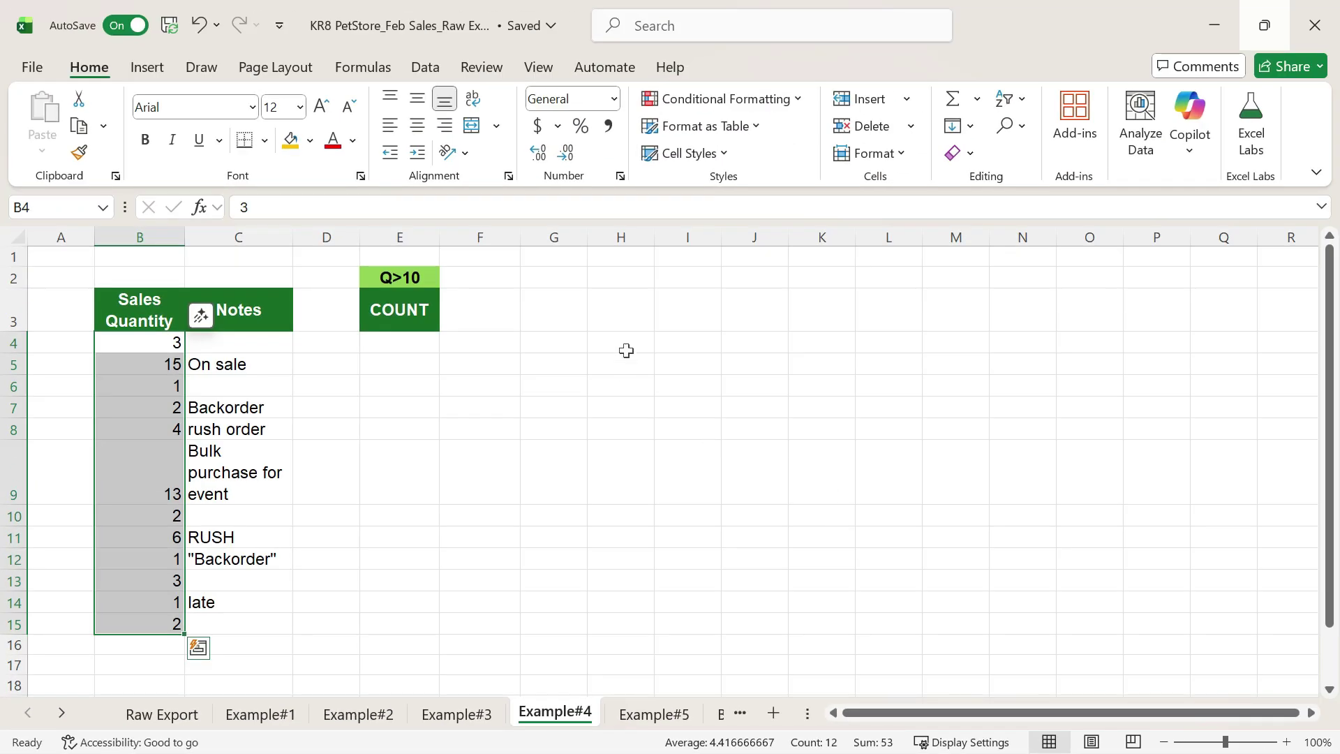
left_click(624, 345)
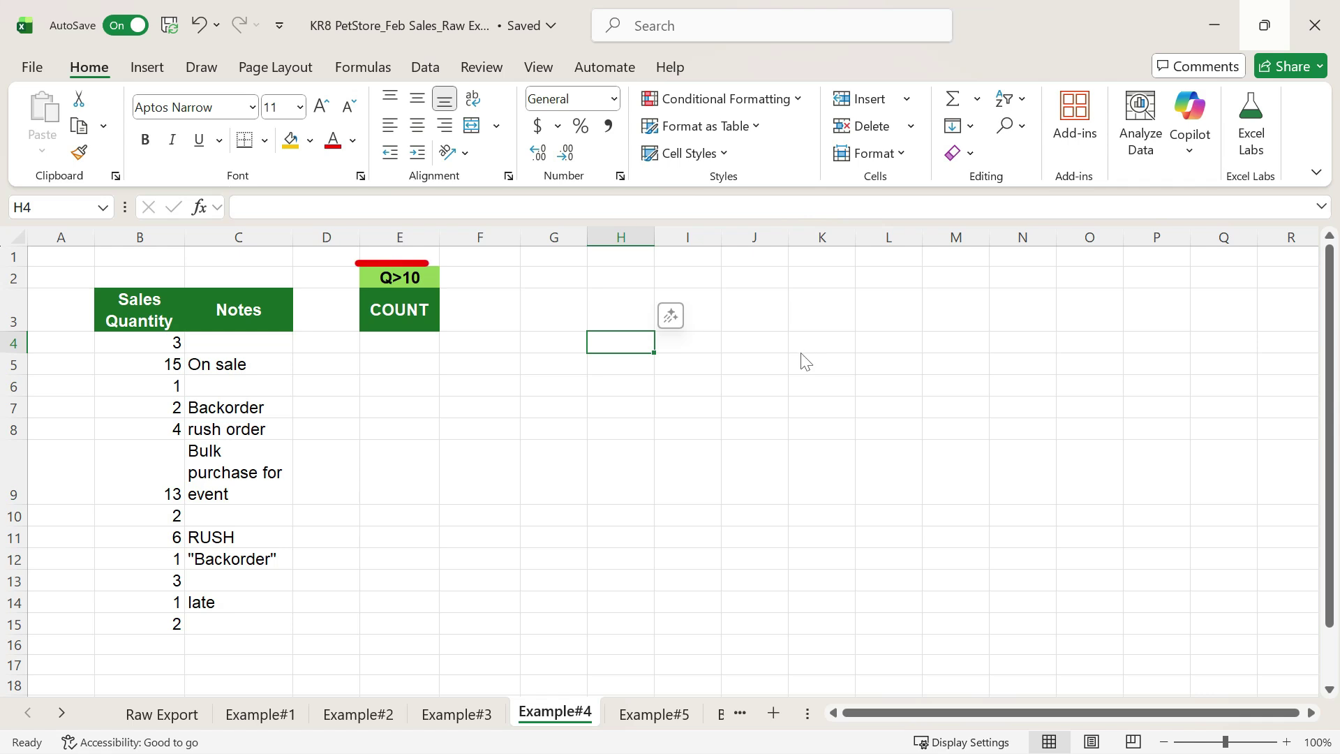
left_click(399, 352)
type("=")
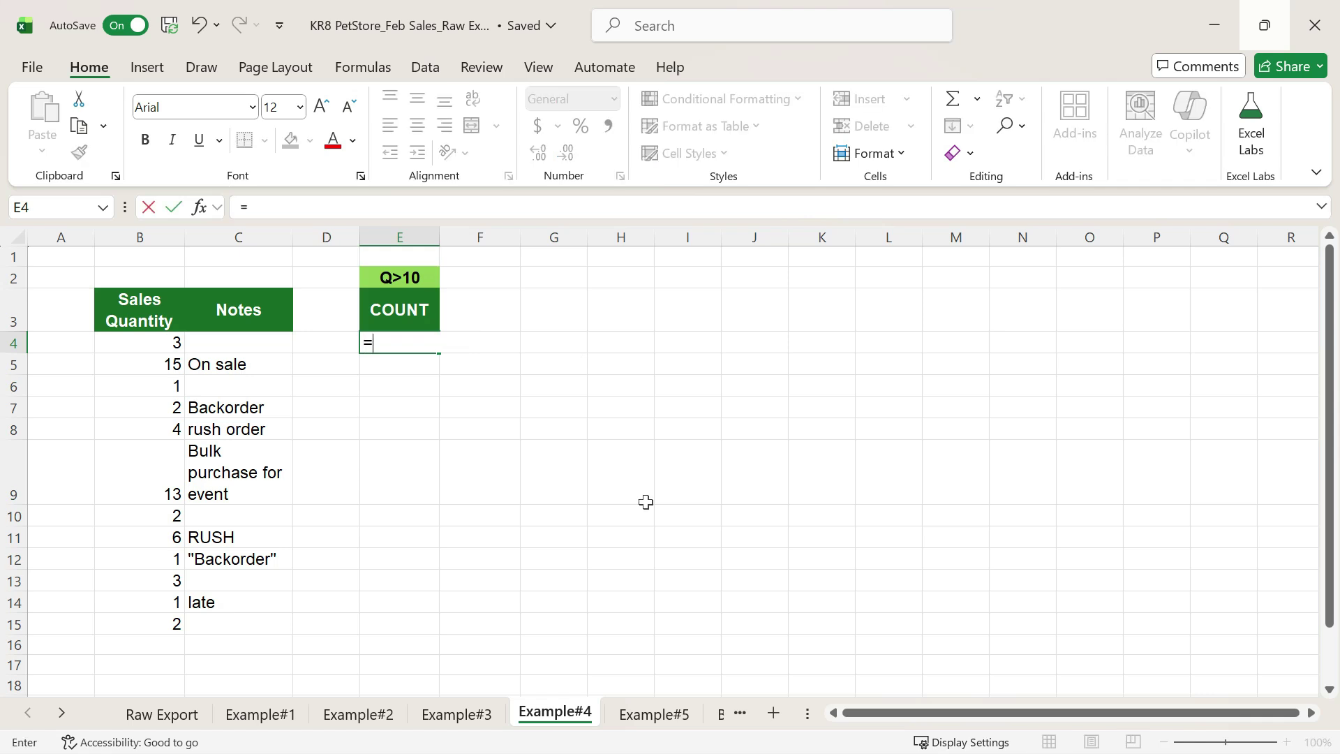
left_click_drag(141, 345, 140, 625)
type(">10")
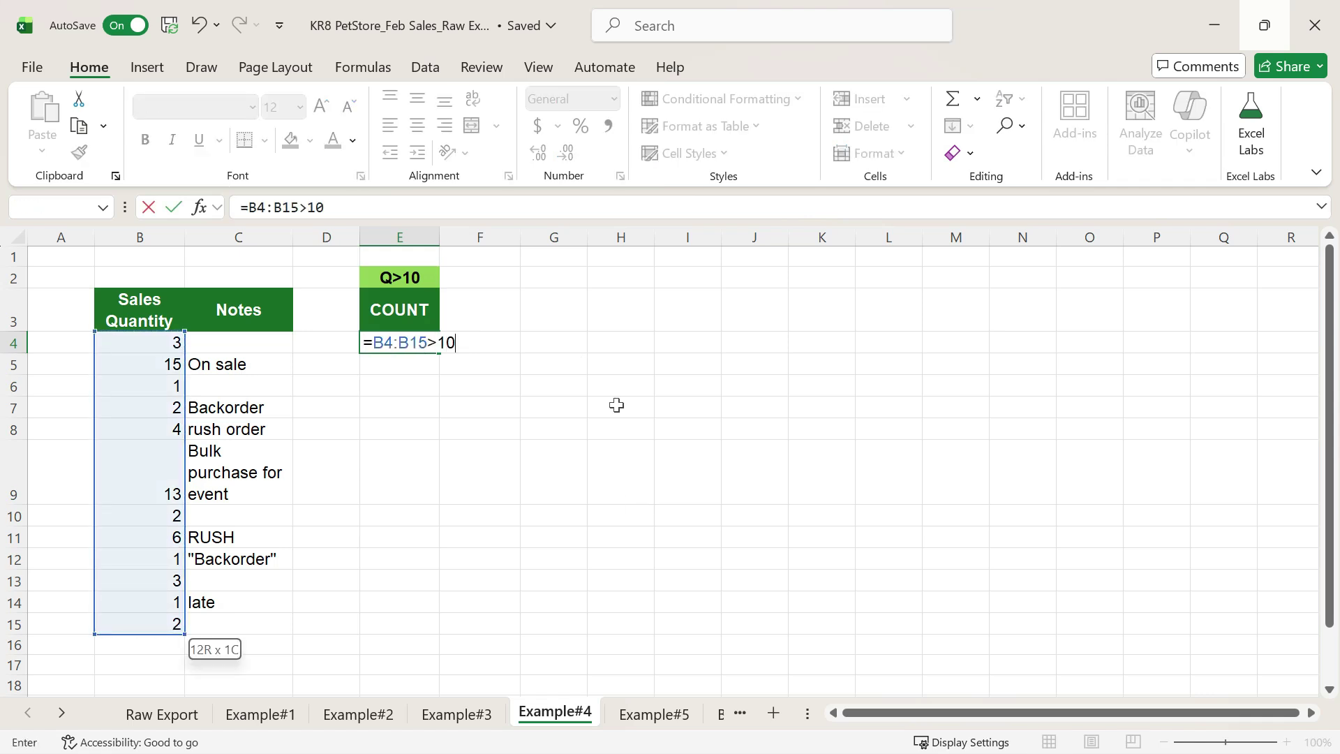
key("Return")
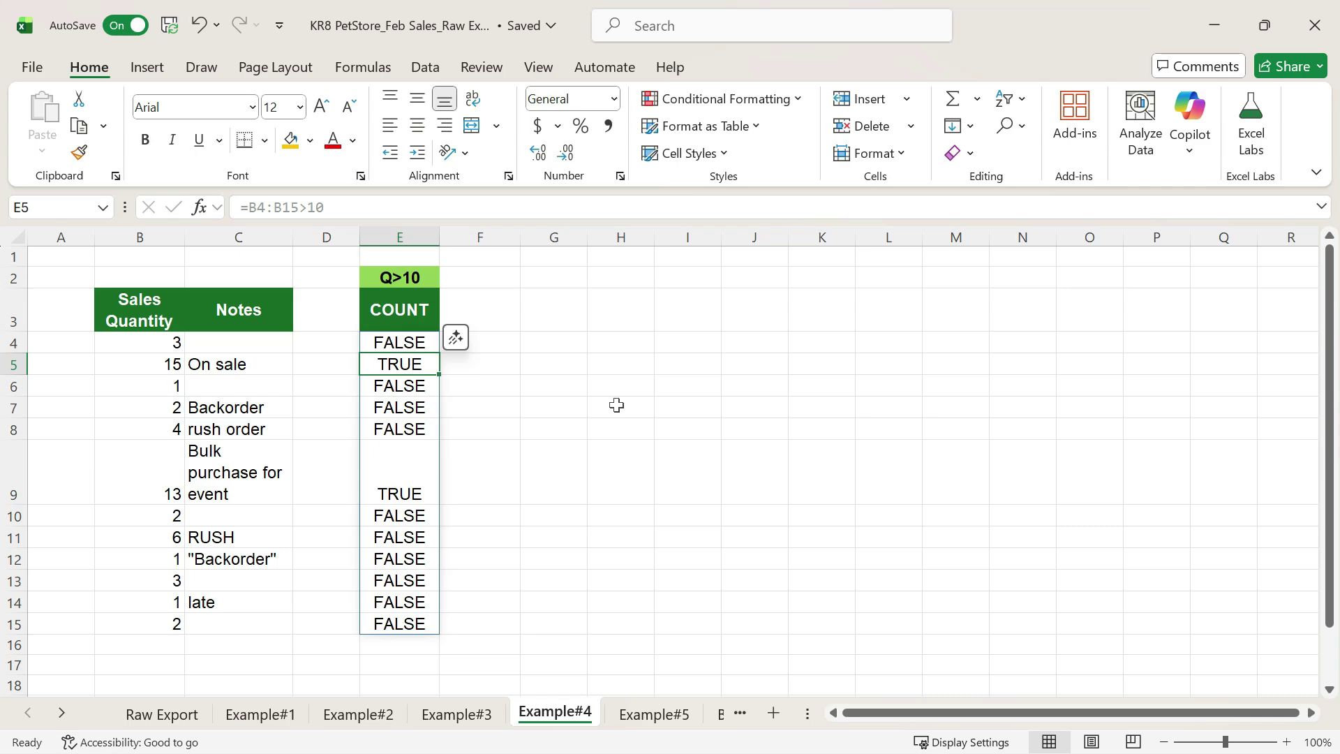
left_click(398, 342)
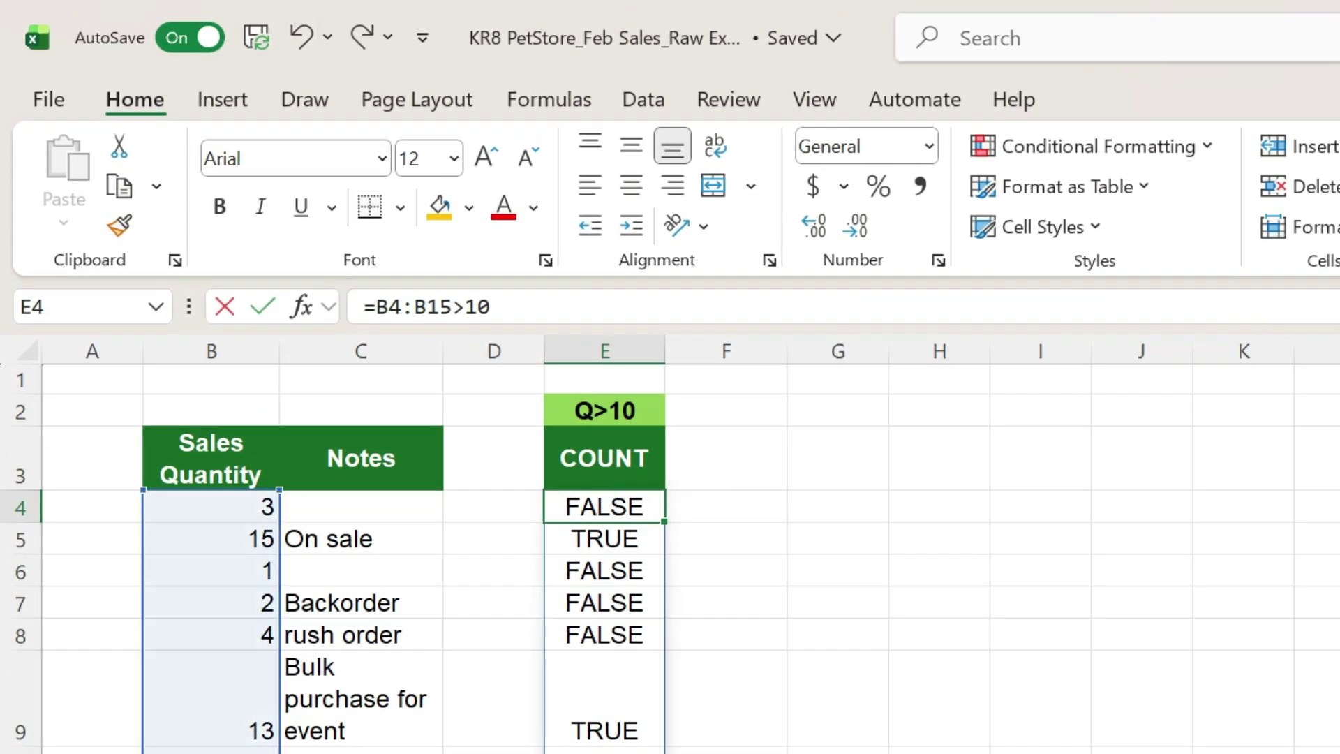
double_click(602, 506)
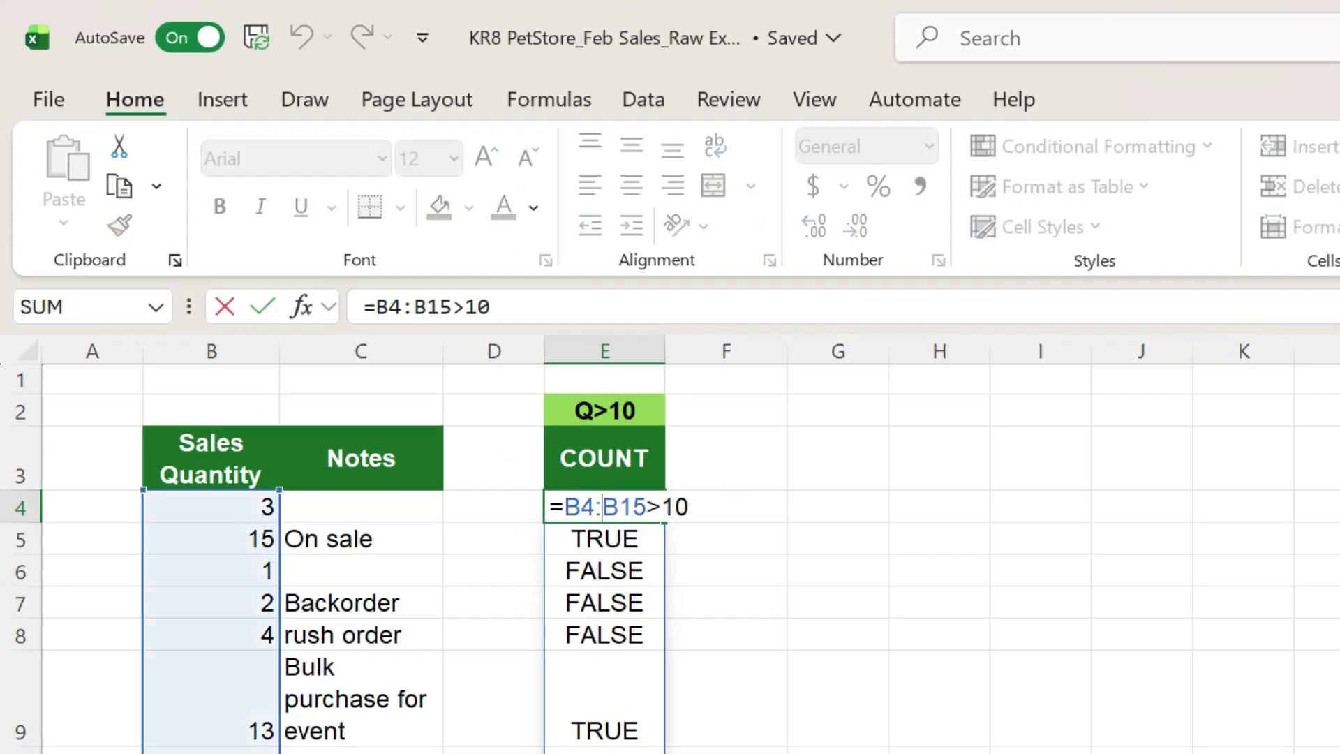
type("--()")
key("Return")
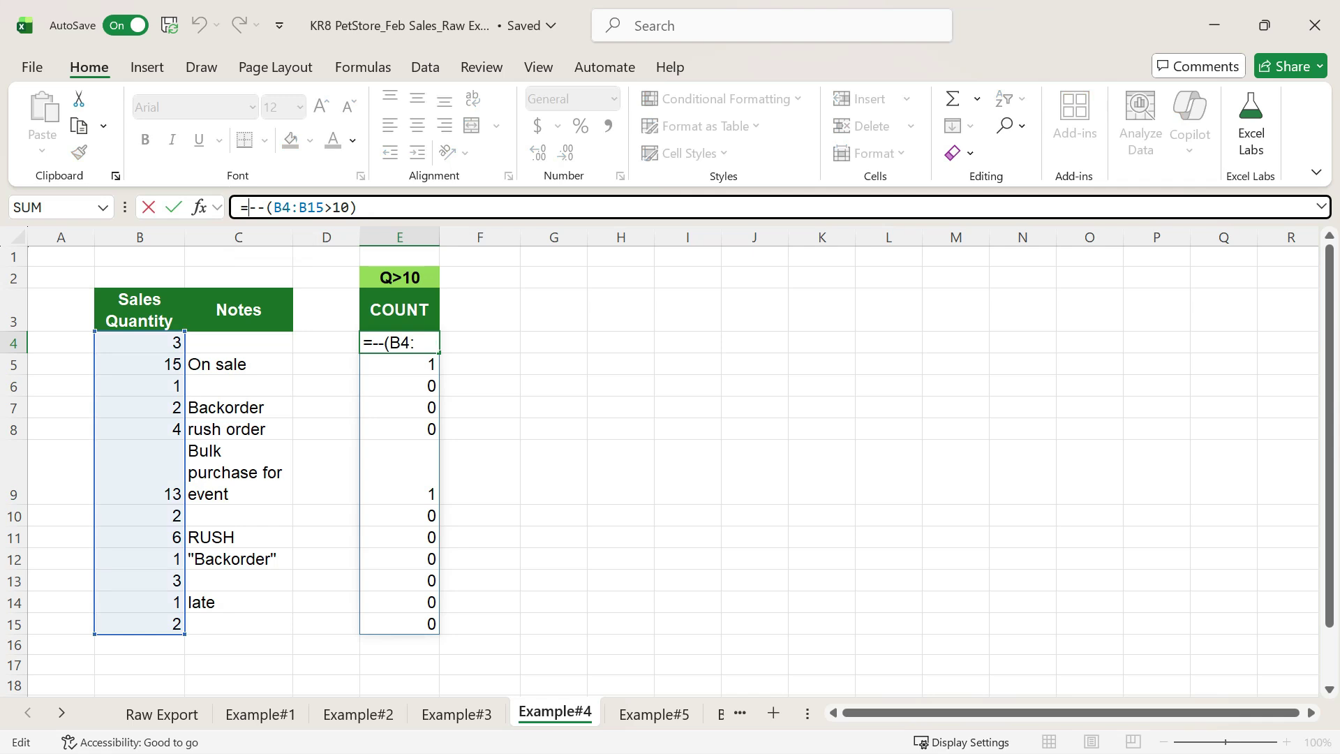
type("sum(")
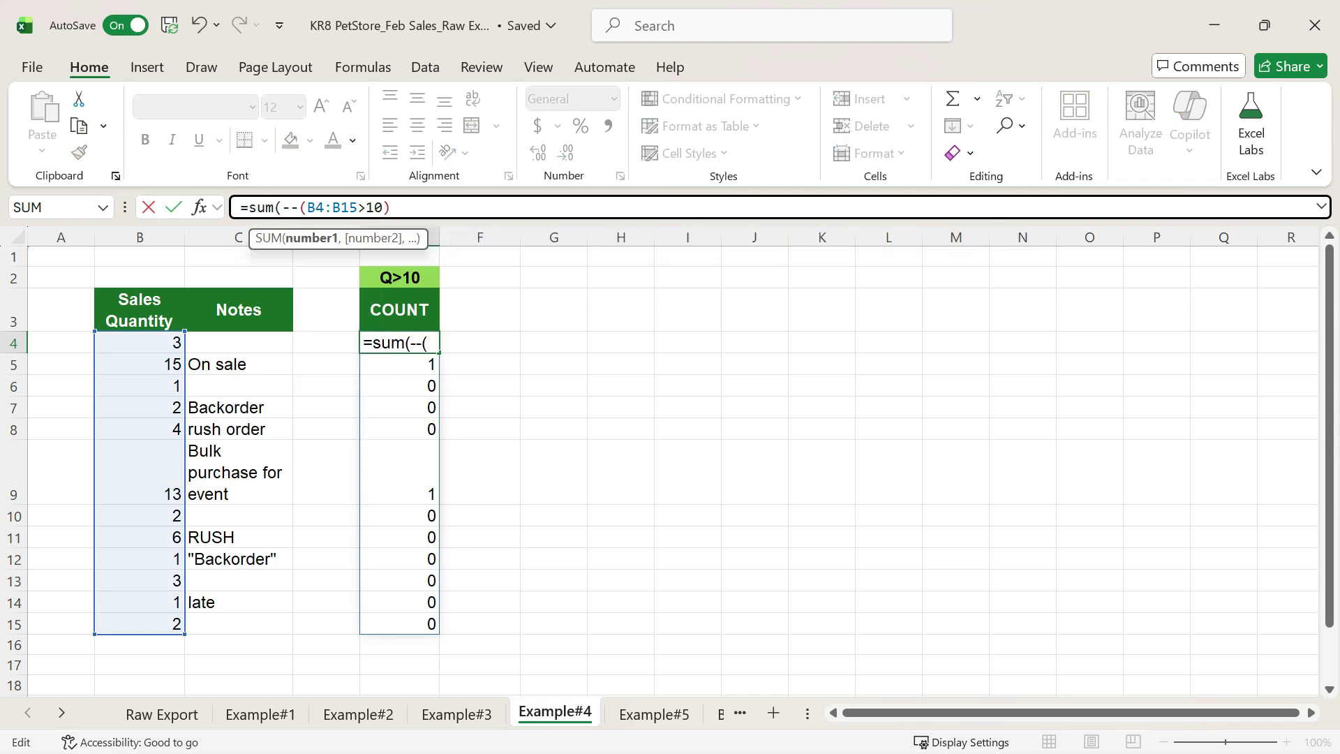
key("End")
type(")")
key("Return")
Highlight the quantities 15 in B5 and 13 in B9 yellow
left_click(157, 367)
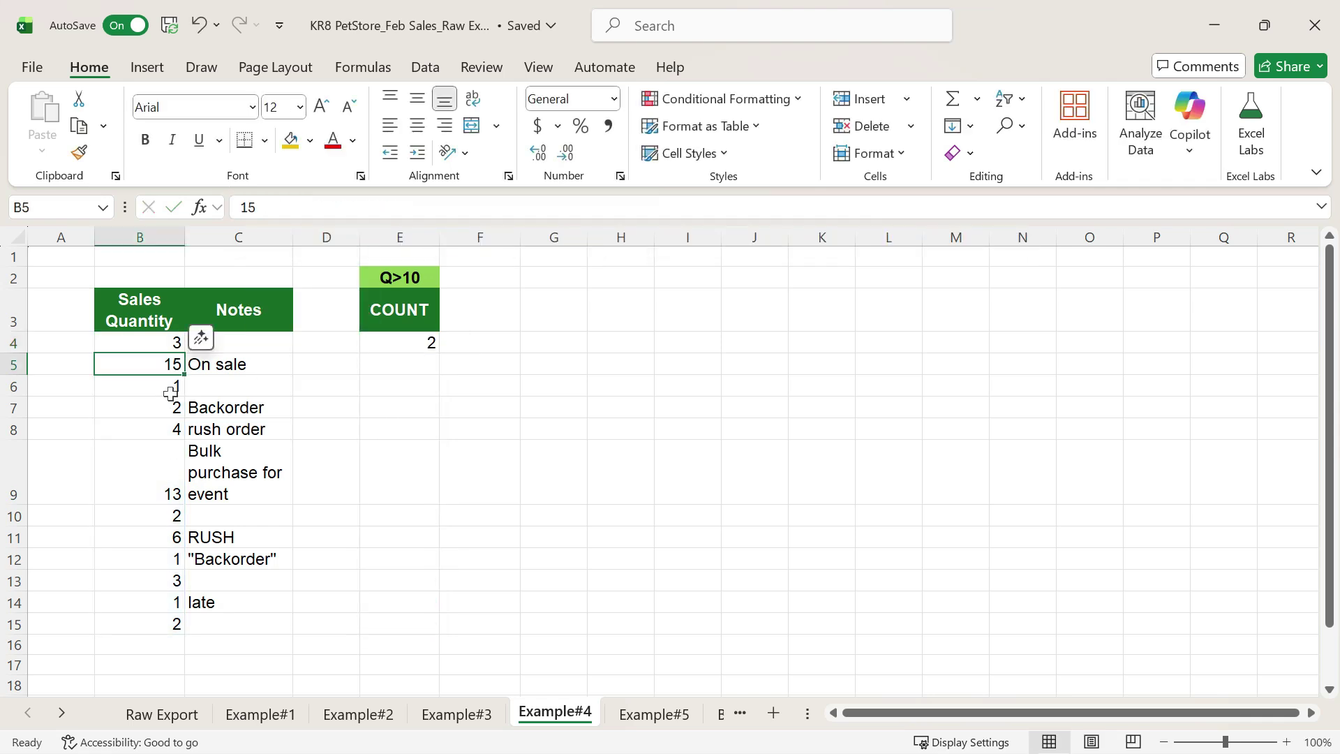
left_click(150, 470, "ctrl")
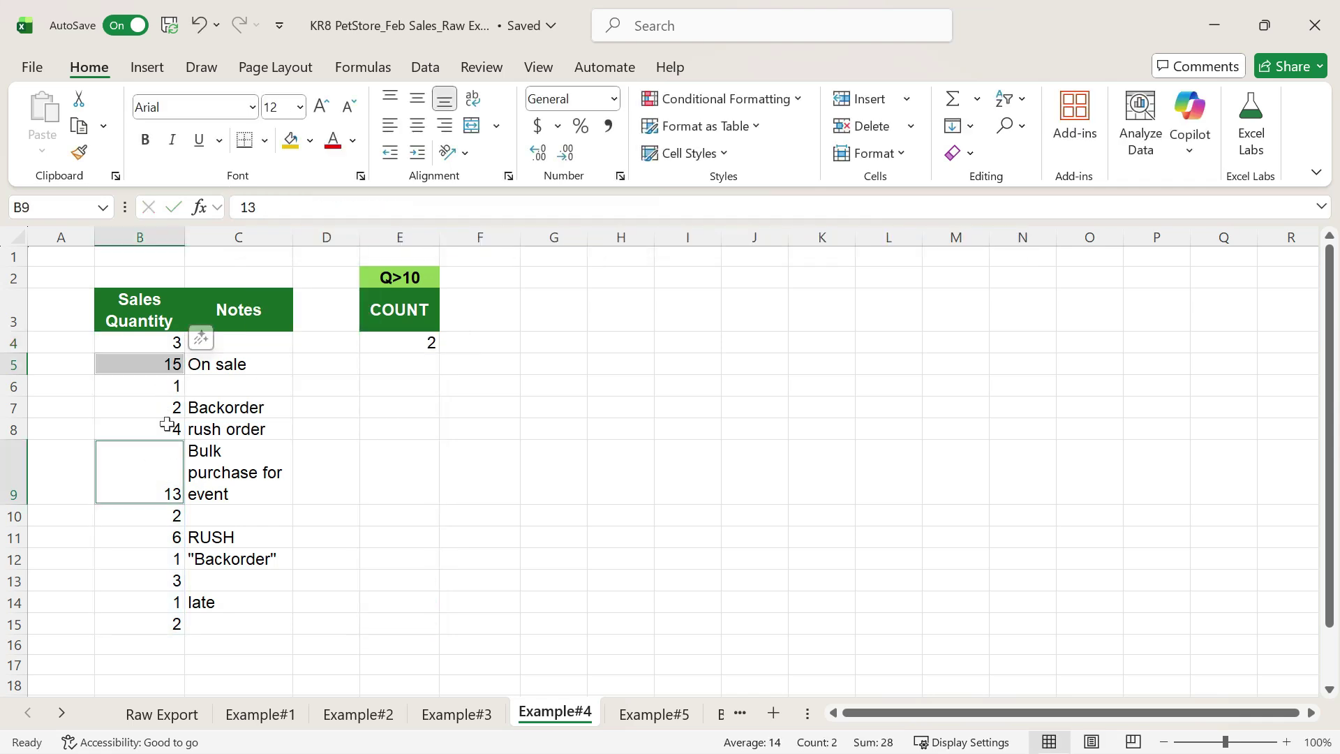
left_click(290, 140)
left_click(943, 425)
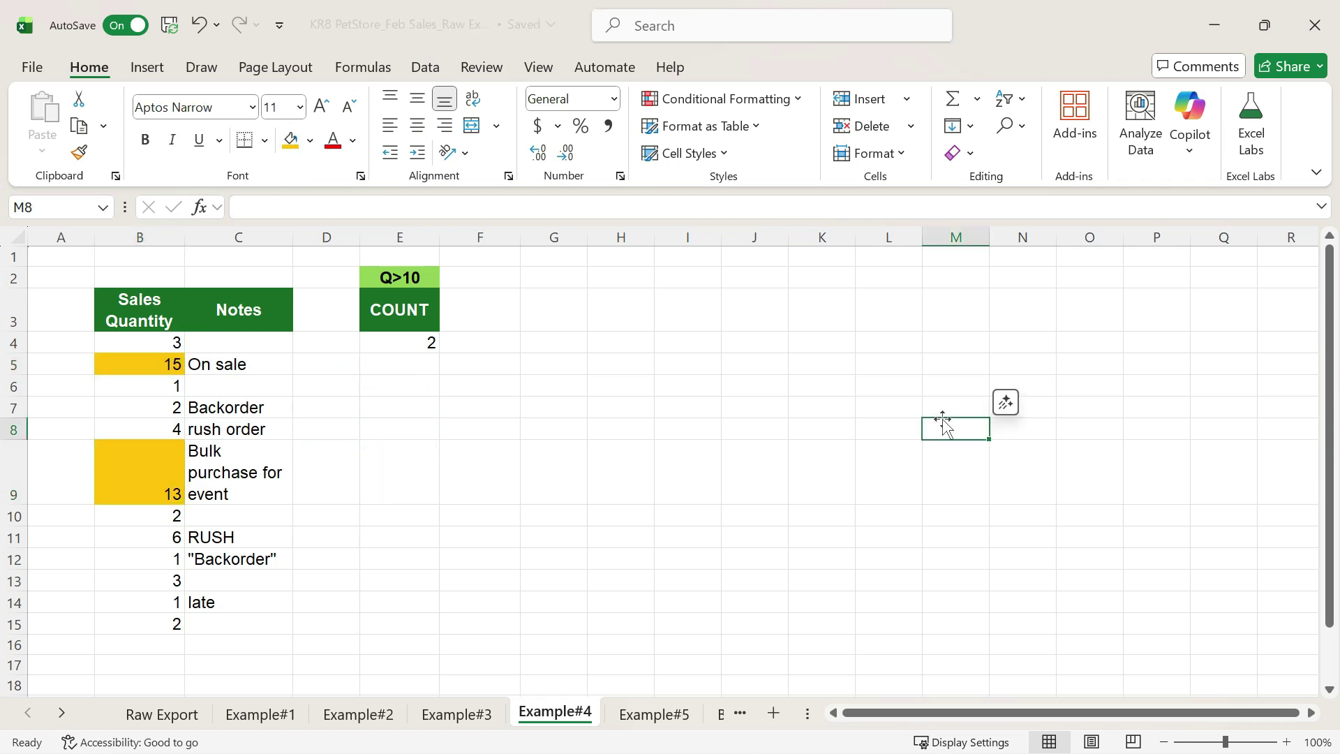
Enter =COUNTIF(B4:B15,">10") in E5, returning 2
left_click(399, 363)
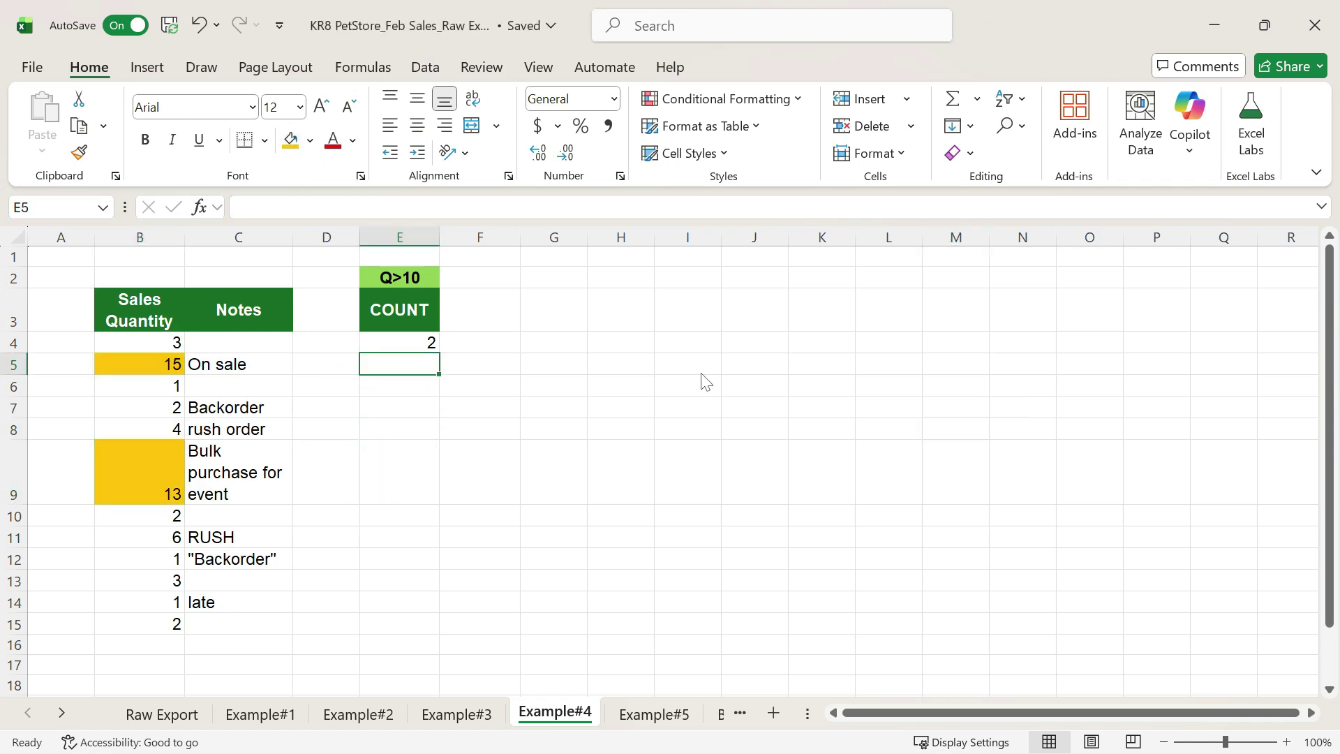
type("=countif(")
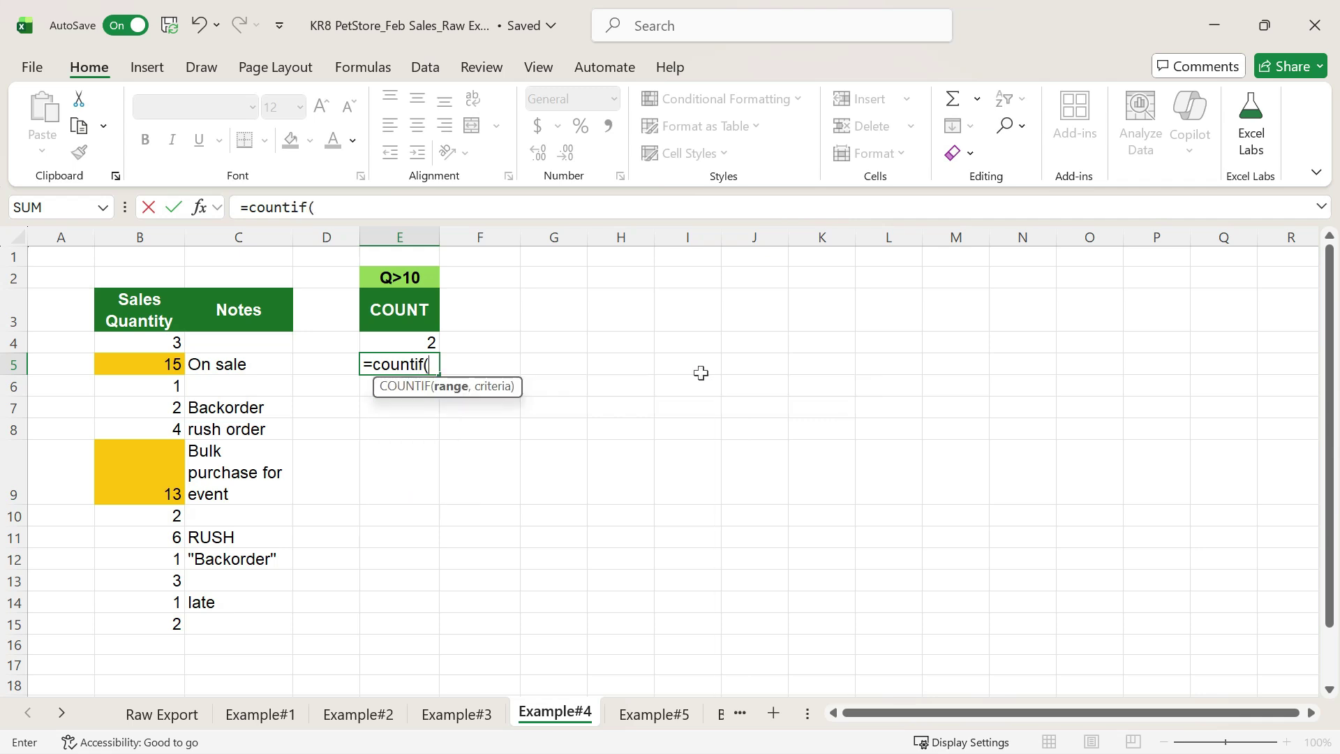
left_click(183, 344)
key("ctrl+shift+Down")
type(",\">1")
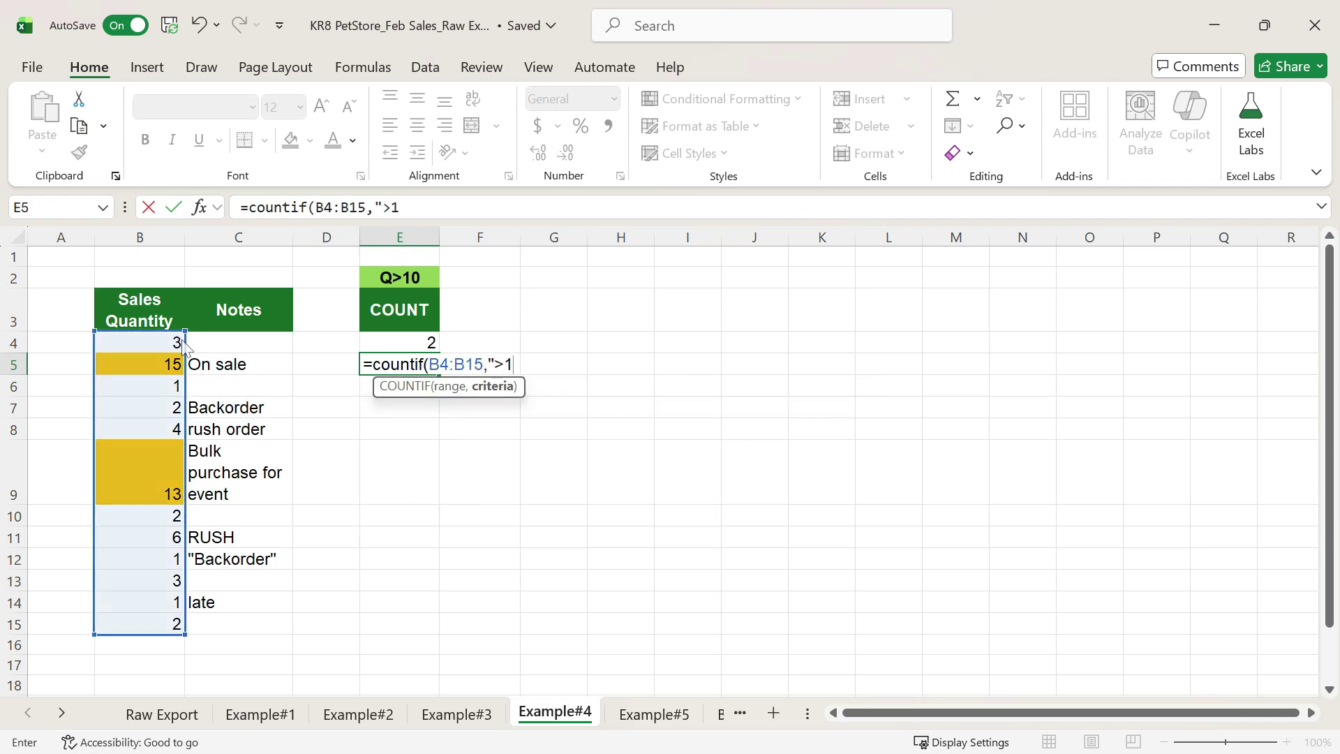
key("Return")
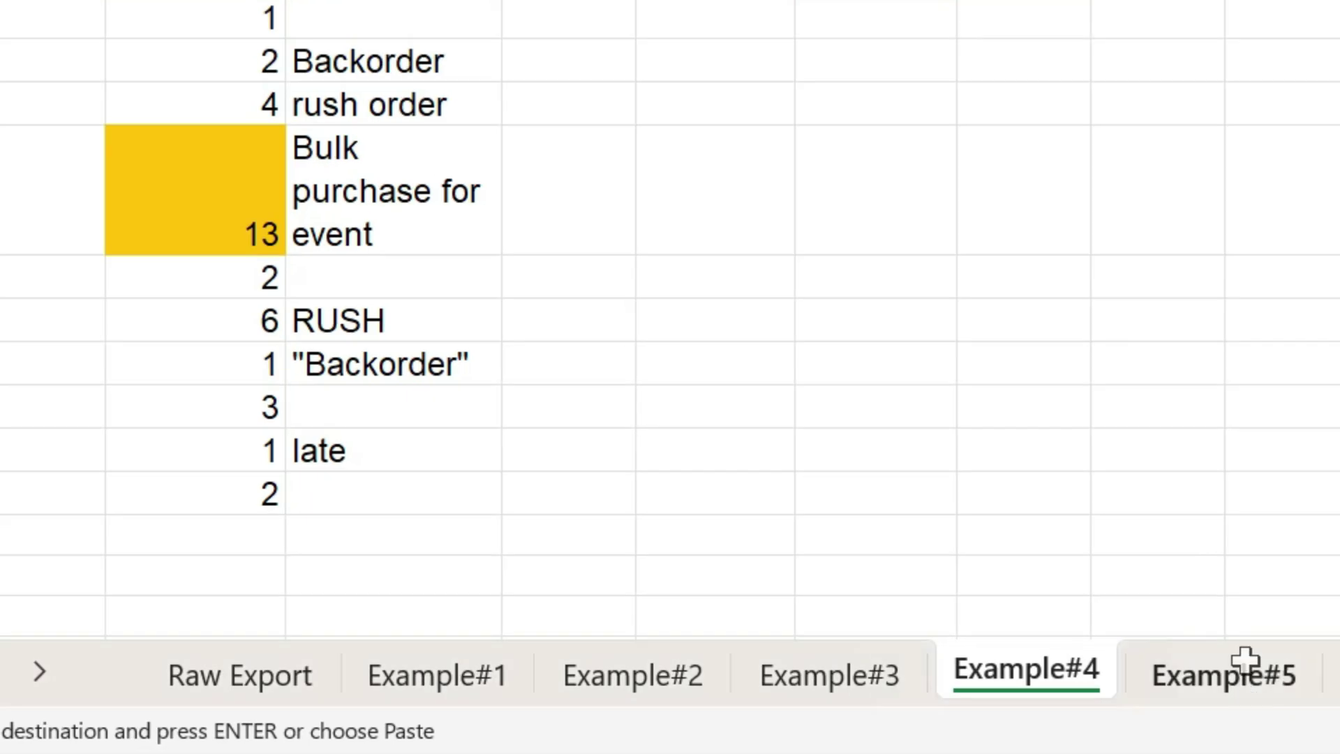
Start I4 on Example#5 with the double-dash East region test --(E4:E15="east")
left_click(653, 714)
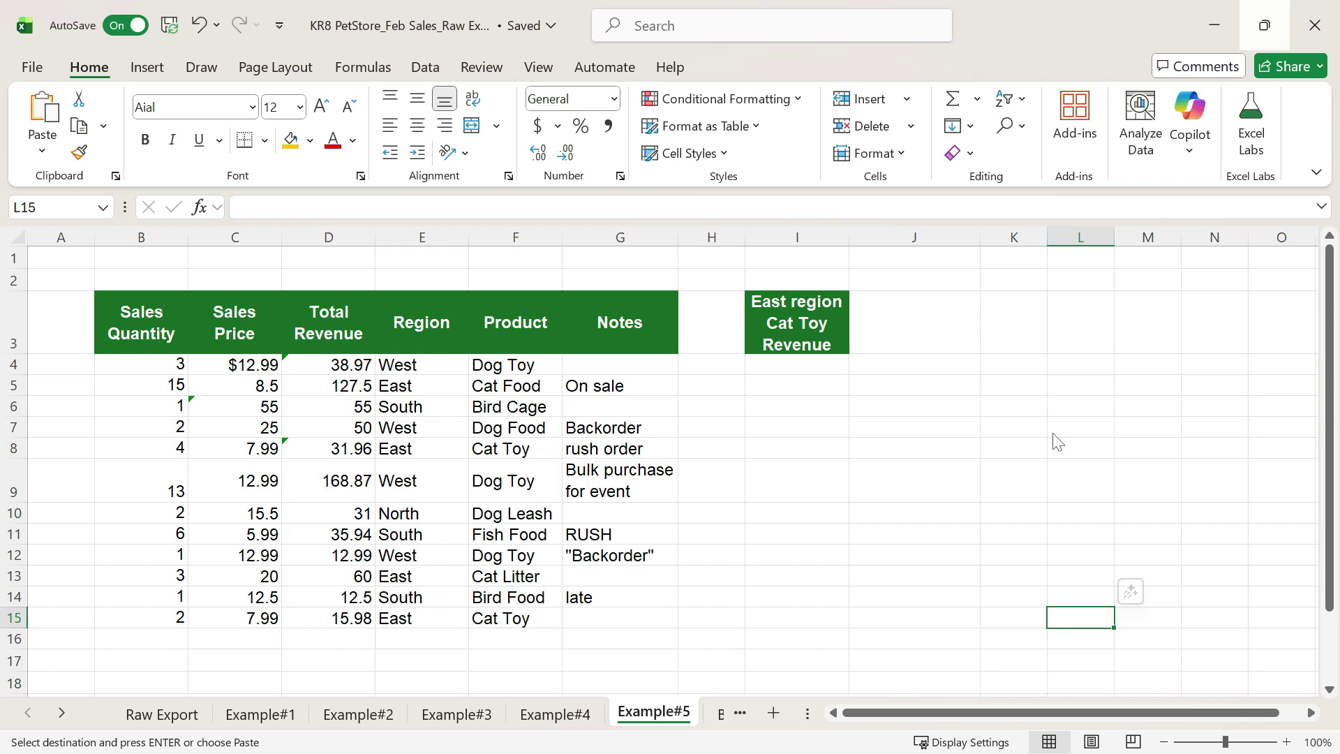
left_click(796, 325)
type("=")
left_click_drag(427, 366, 441, 622)
type("=\"east\"")
key("Return")
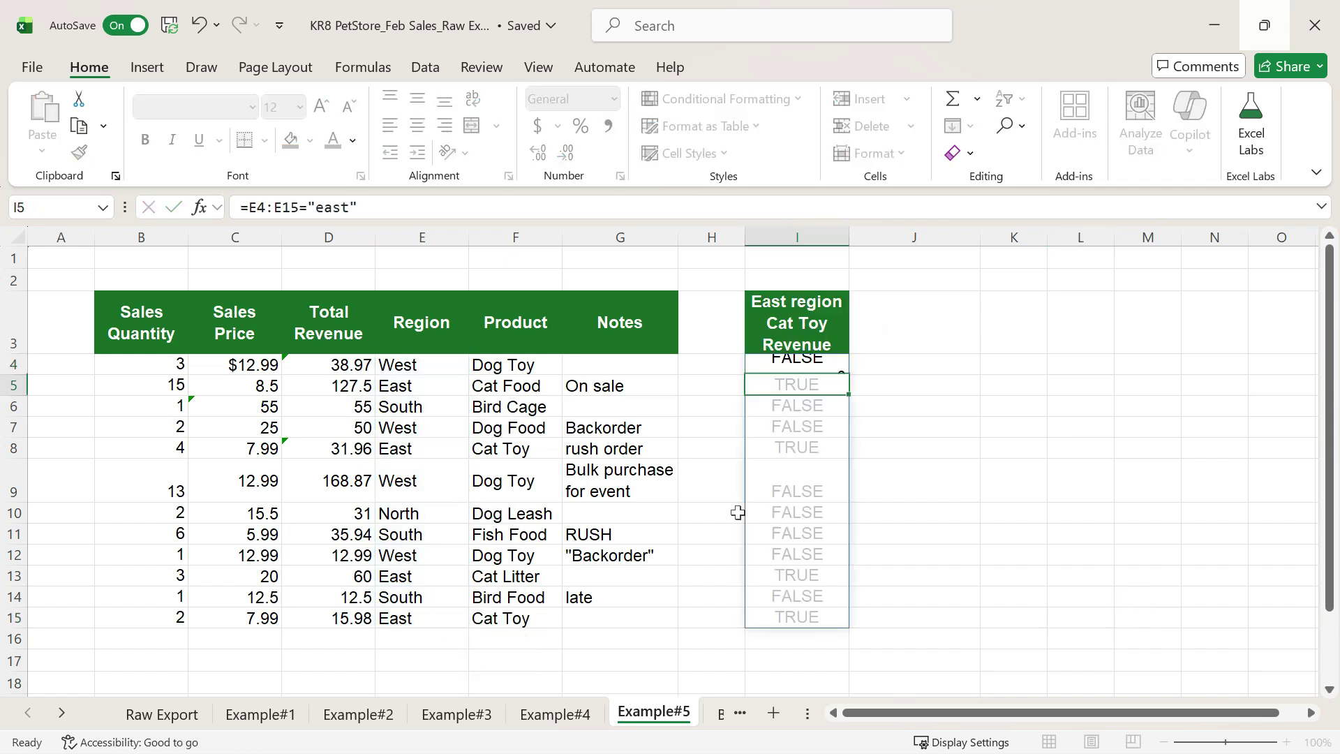
key("Up")
left_click(660, 208)
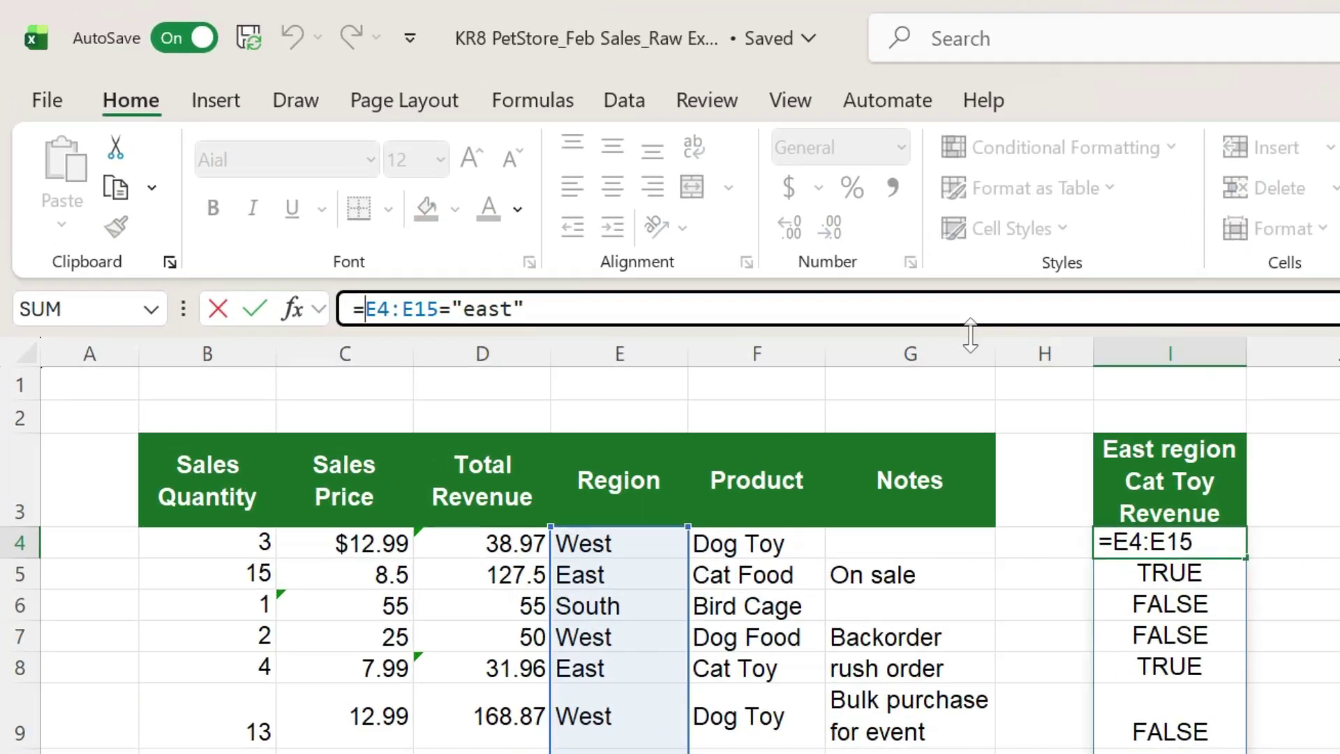
type("--(")
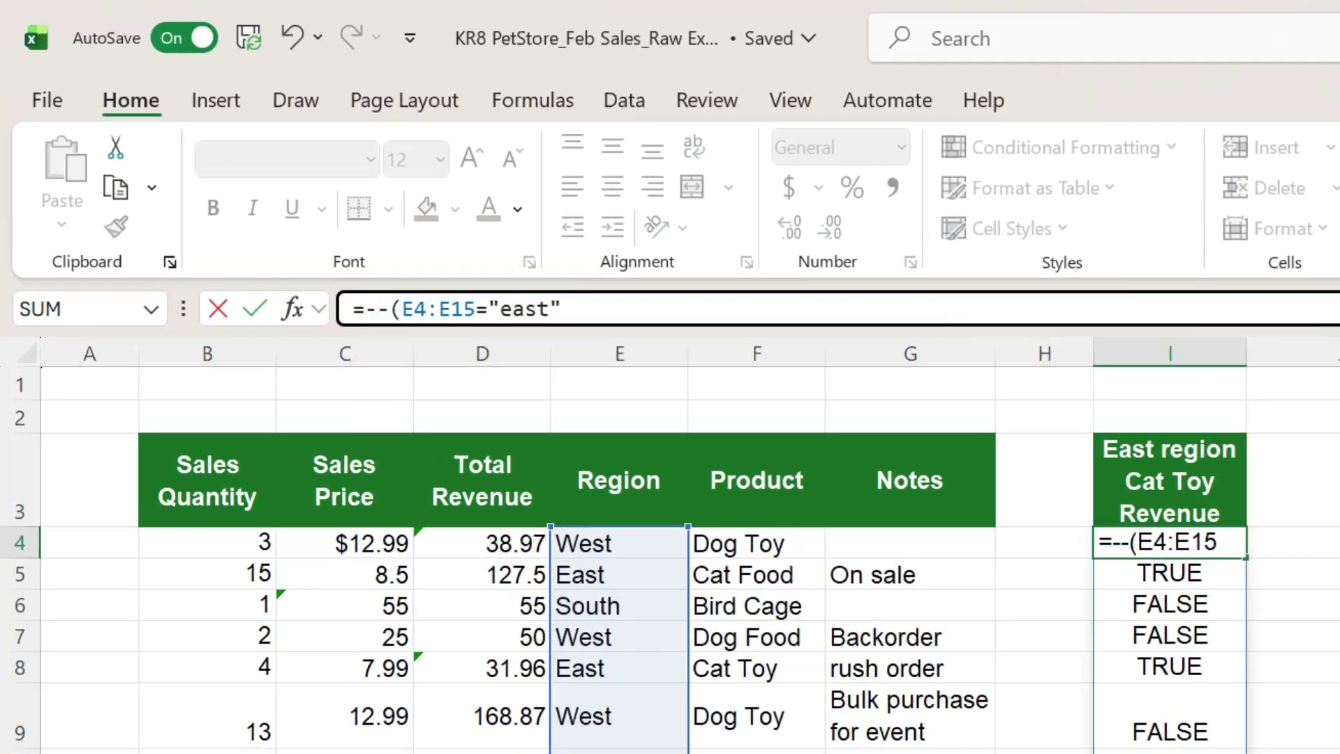
key("Return")
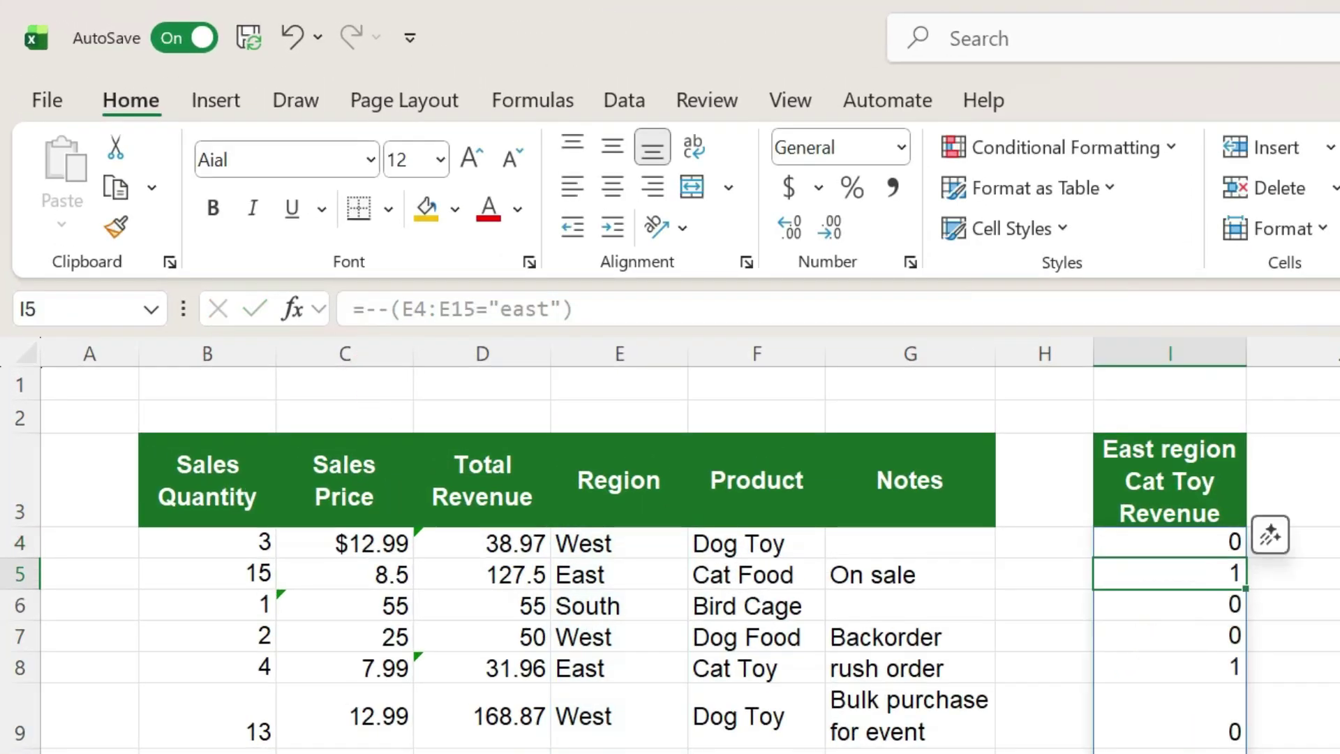
left_click(1046, 413)
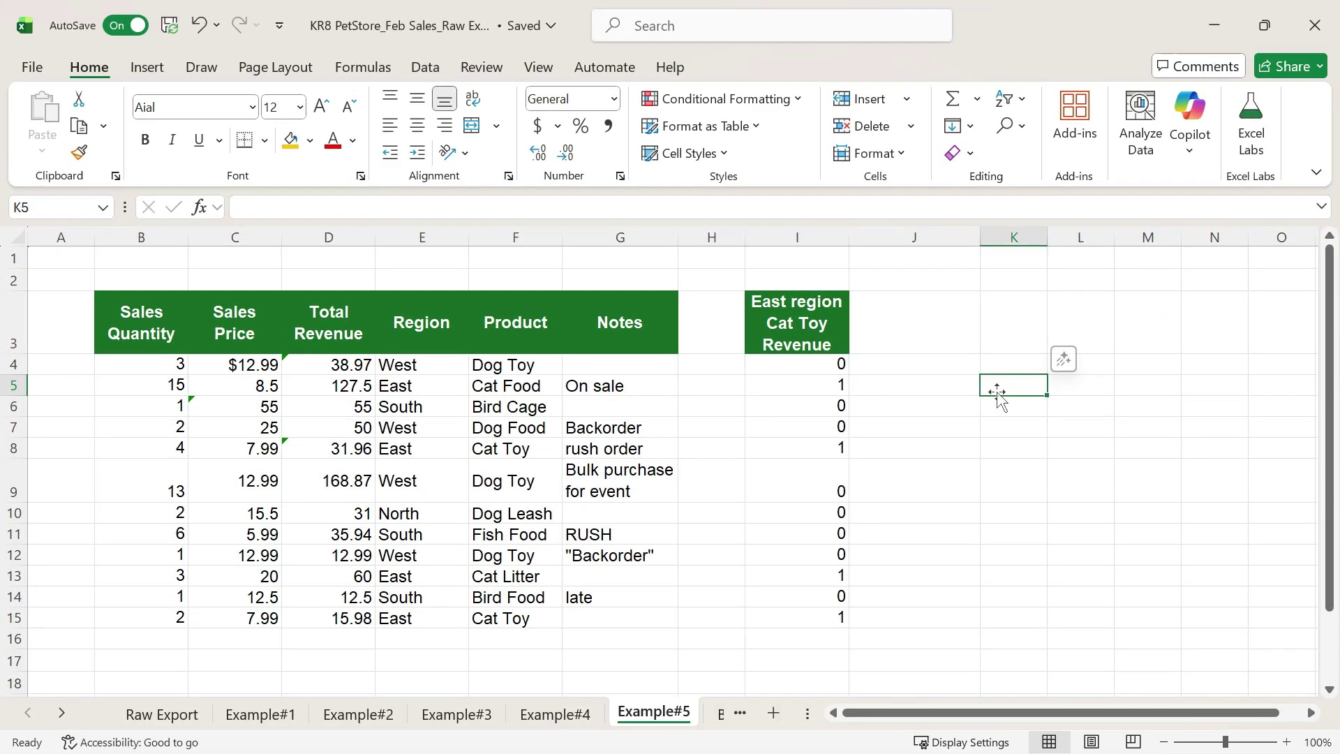
Extend I4 to =SUMPRODUCT(--(E4:E15="east"),--(F4:F15="cat toy"),D4:D15), giving 15.98
left_click(835, 382)
left_click(419, 217)
type(",")
left_click_drag(516, 364, 544, 618)
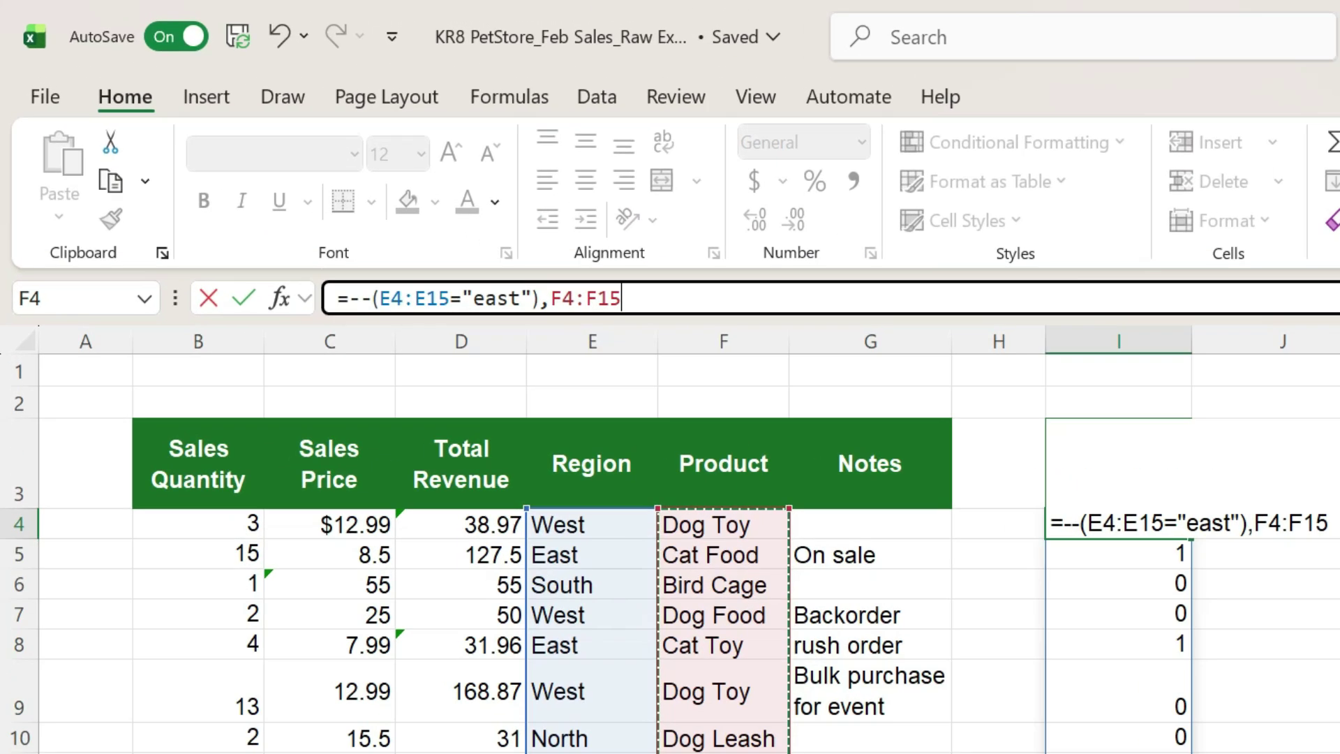
type("=\"cat toy\")--")
type("()")
key("BackSpace")
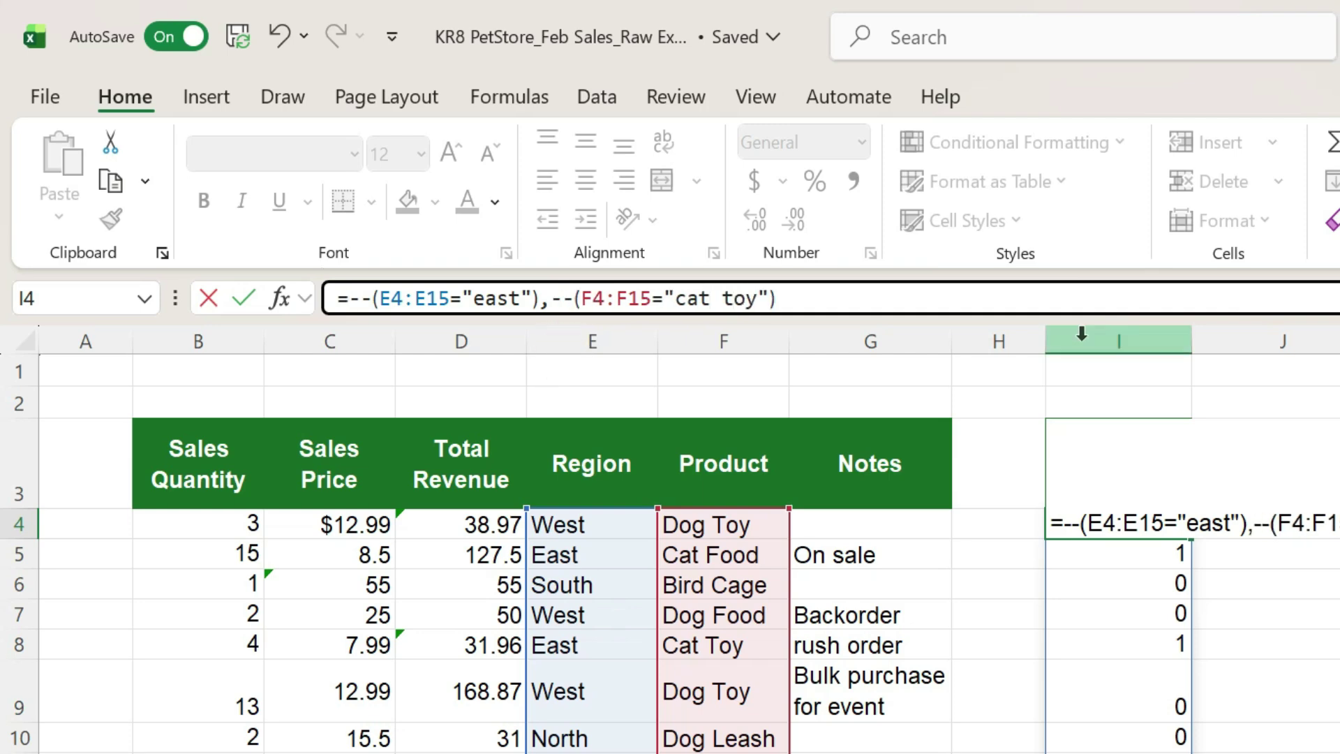
key("Home")
key("Right")
type("sumproduct(")
key("End")
type(",")
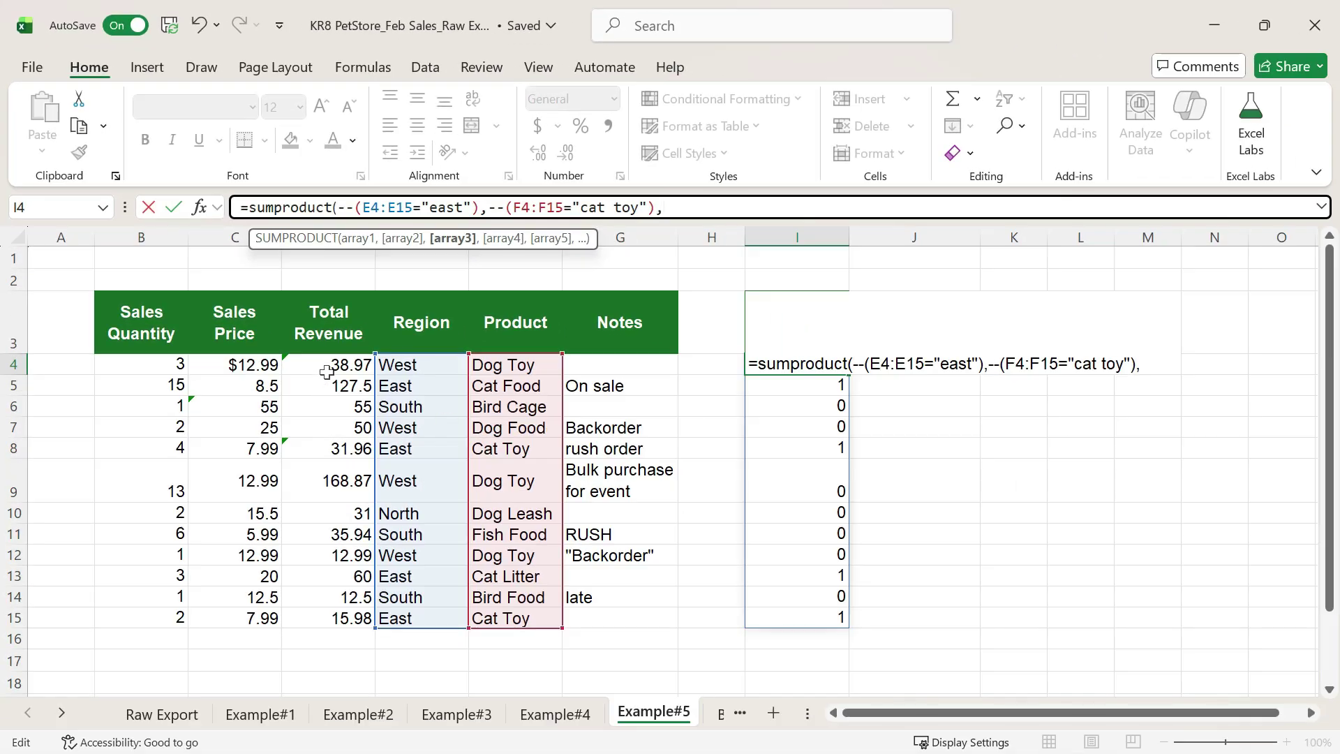
left_click_drag(324, 364, 324, 618)
type(")")
key("Return")
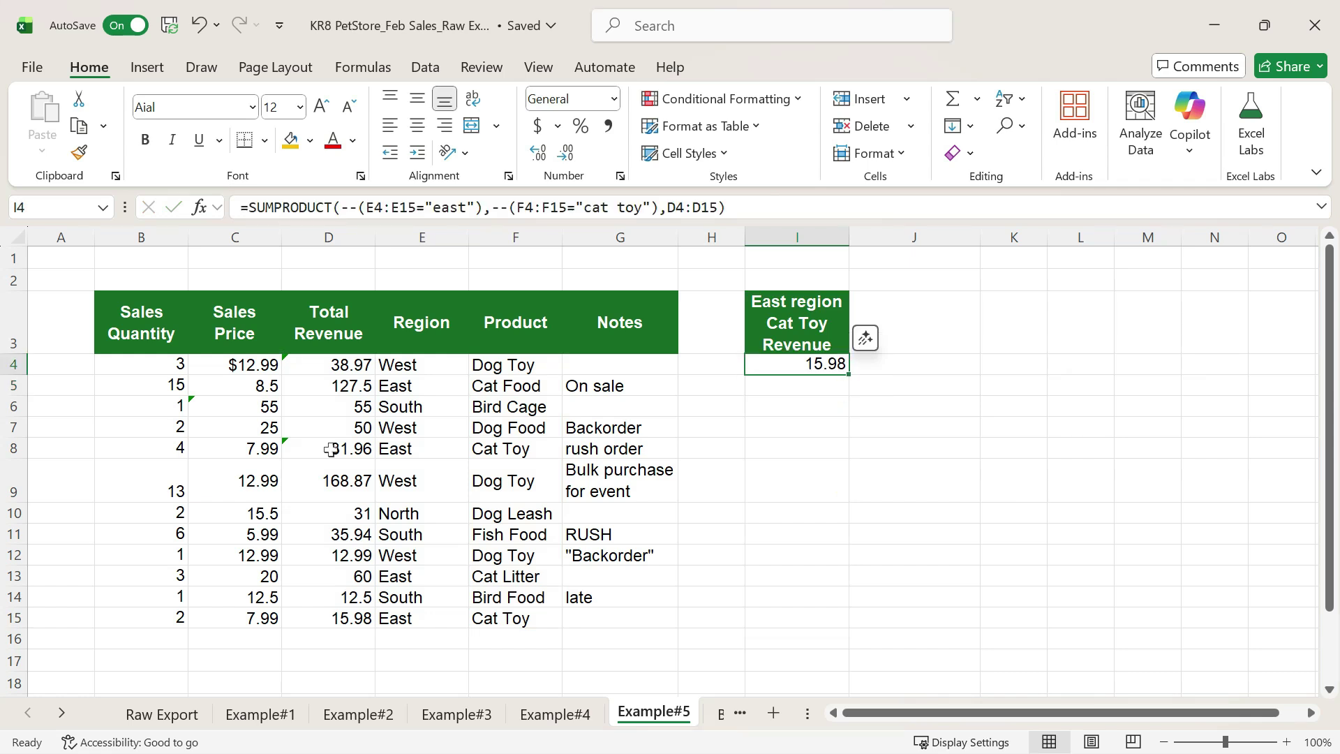
Highlight the two East Cat Toy rows, 8 and 15, in yellow
left_click_drag(324, 448, 514, 447)
left_click_drag(325, 617, 514, 617, "ctrl")
left_click(288, 140)
Enter the check =D8+D15 in I5, then add -- before D4:D15 in I4
left_click(796, 385)
type("=")
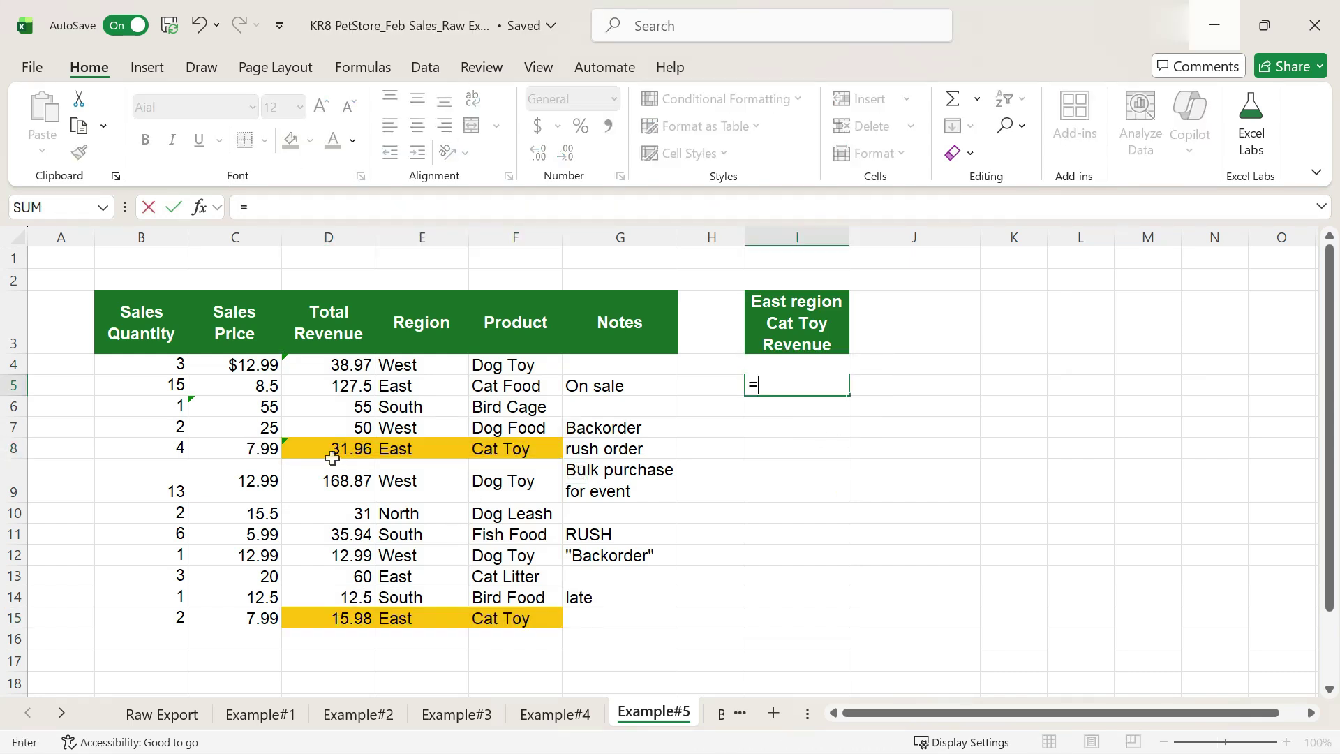
left_click(337, 451)
type("+")
left_click(367, 613)
key("Return")
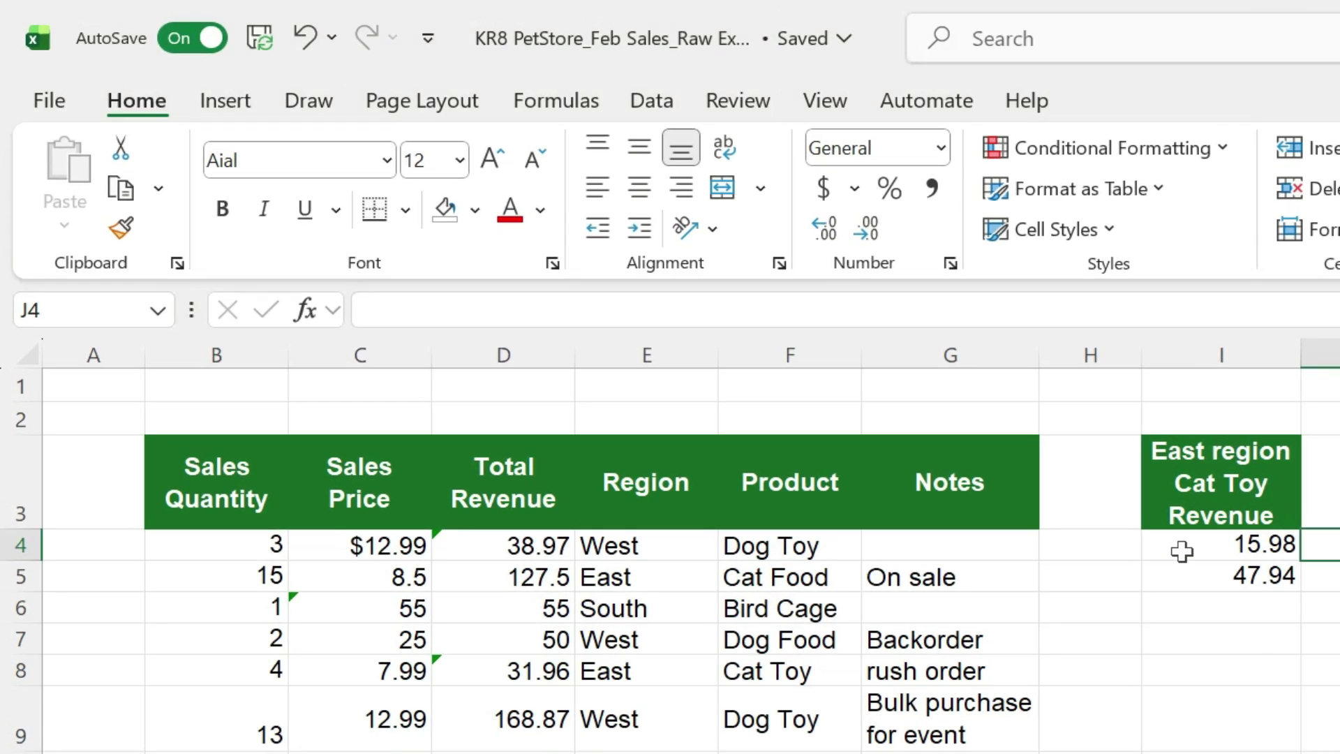
left_click(769, 363)
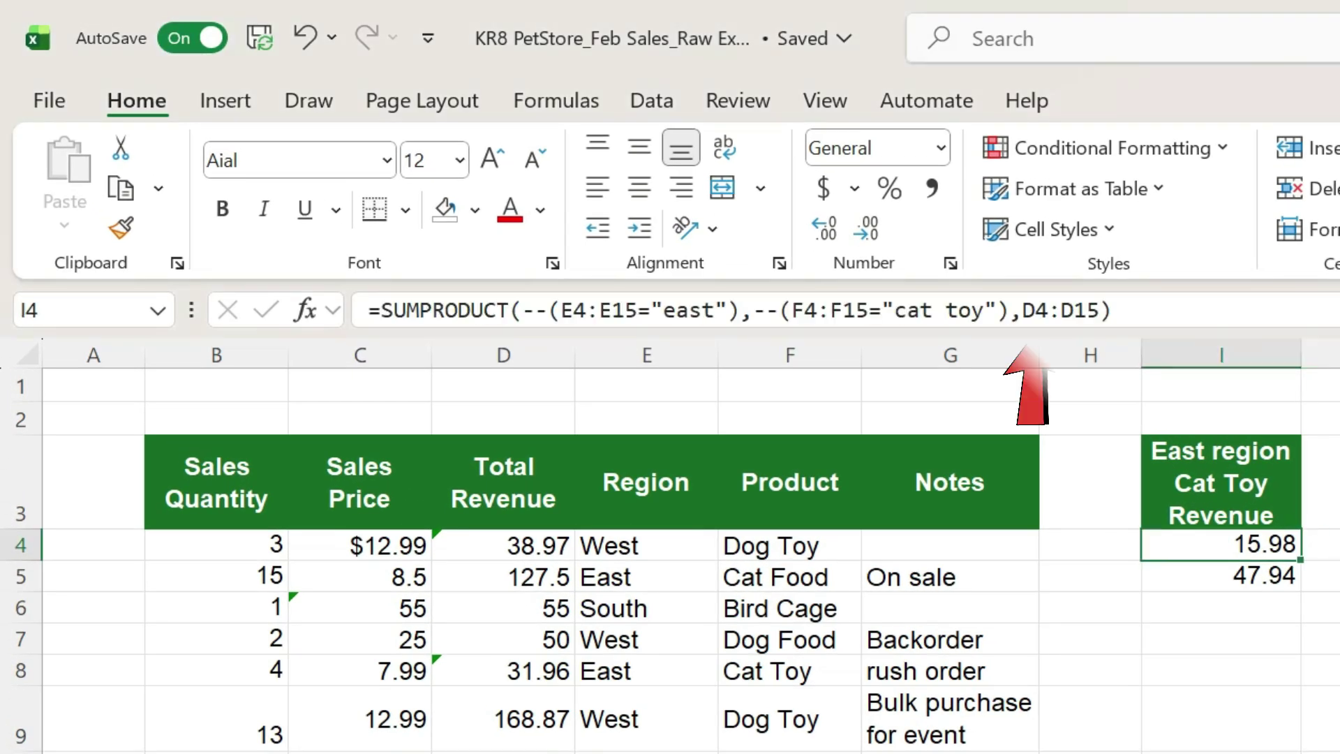
left_click(665, 207)
type("--")
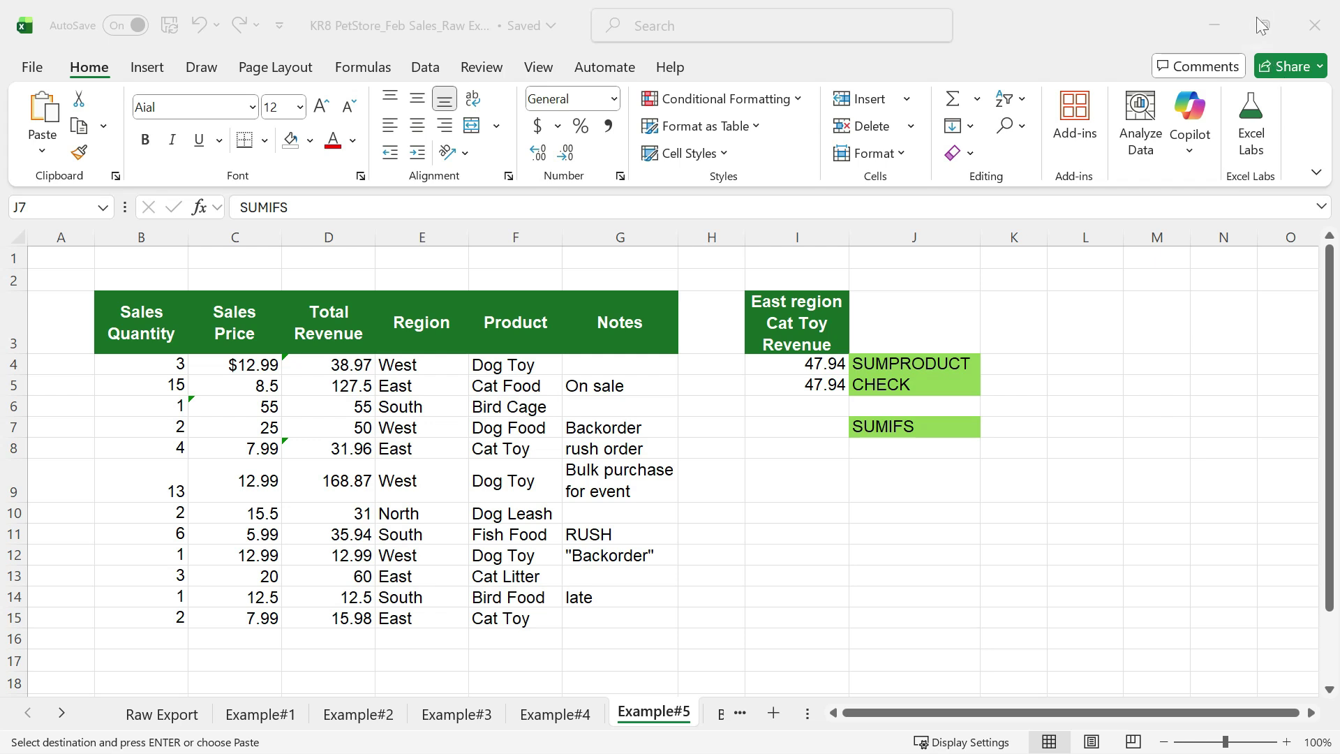
Leave copy mode and move to I7 for the SUMIFS formula
key("Left")
type("=sumifs(")
Enter =SUMIFS(D4:D15,E4:E15,"east",F4:F15,"cat toy") in I7, returning 15.98
left_click(345, 365)
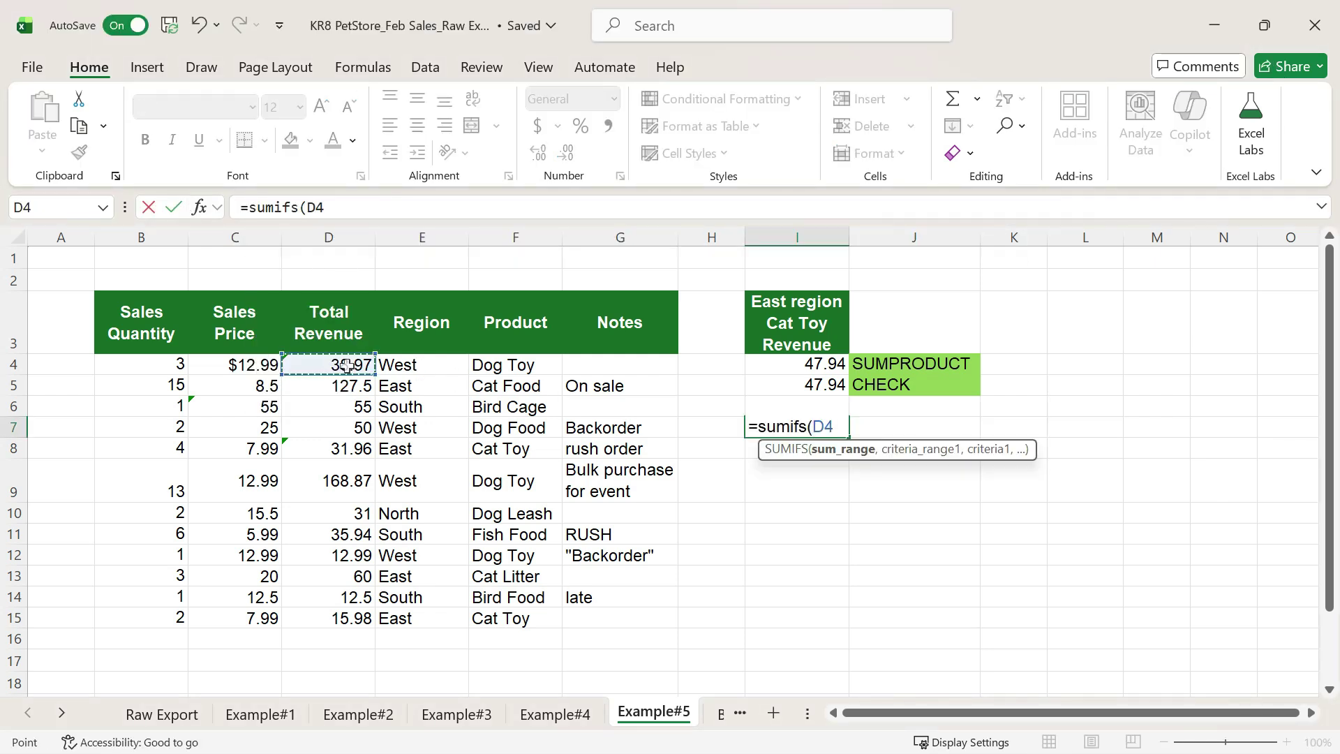
key("ctrl+shift+Down")
type(":D15,")
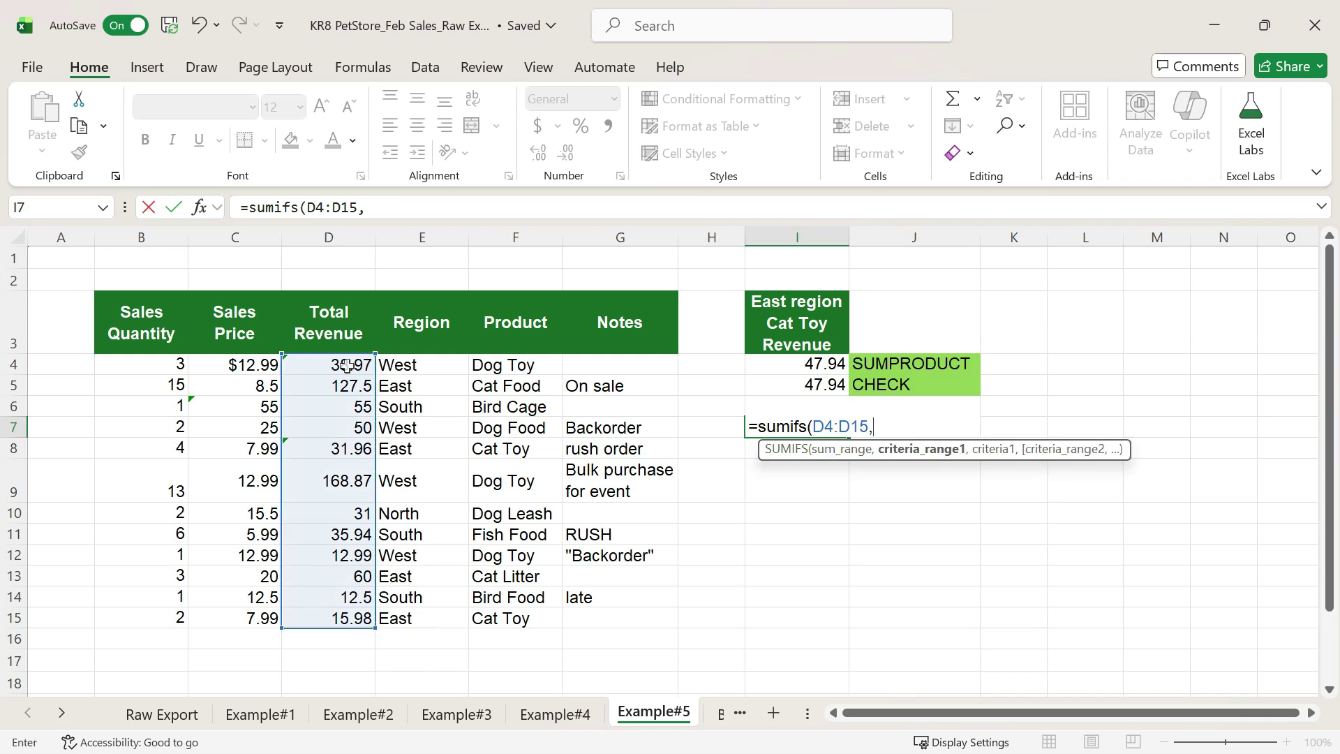
left_click(416, 364)
key("ctrl+shift+Down")
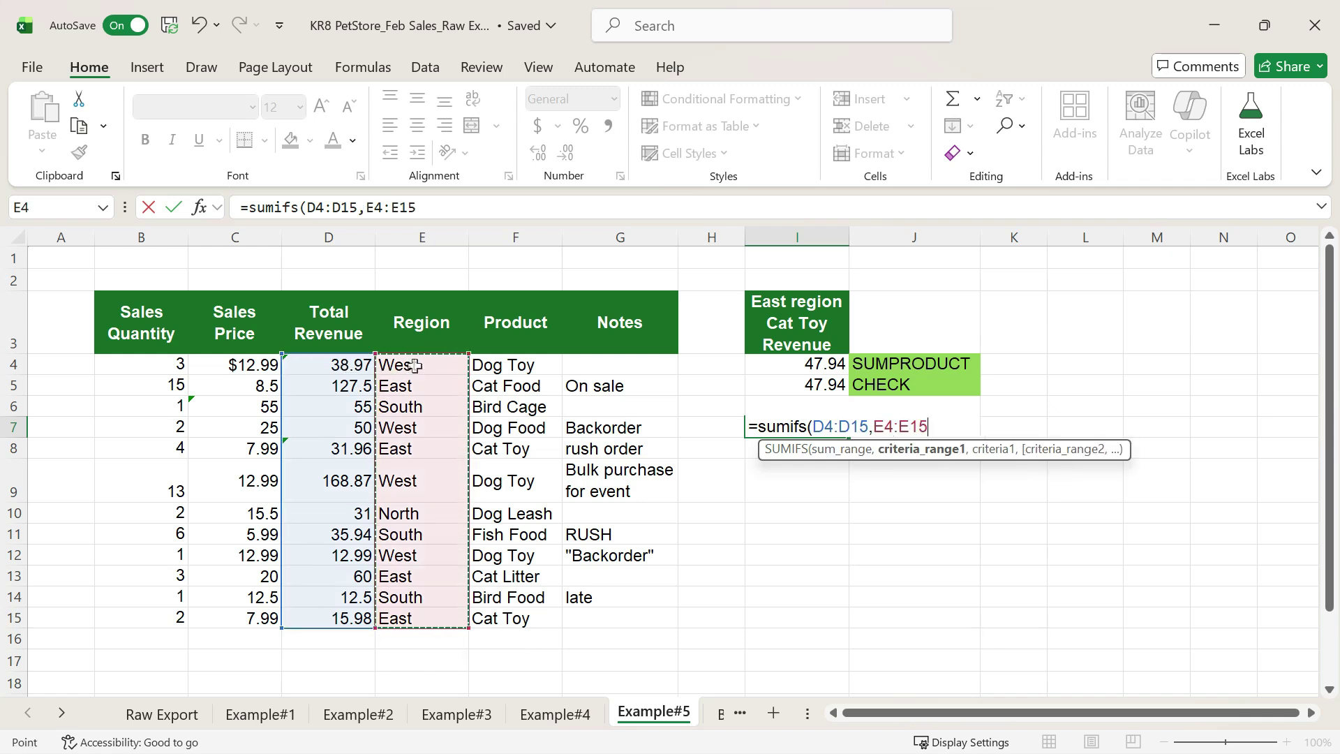
type(",\"")
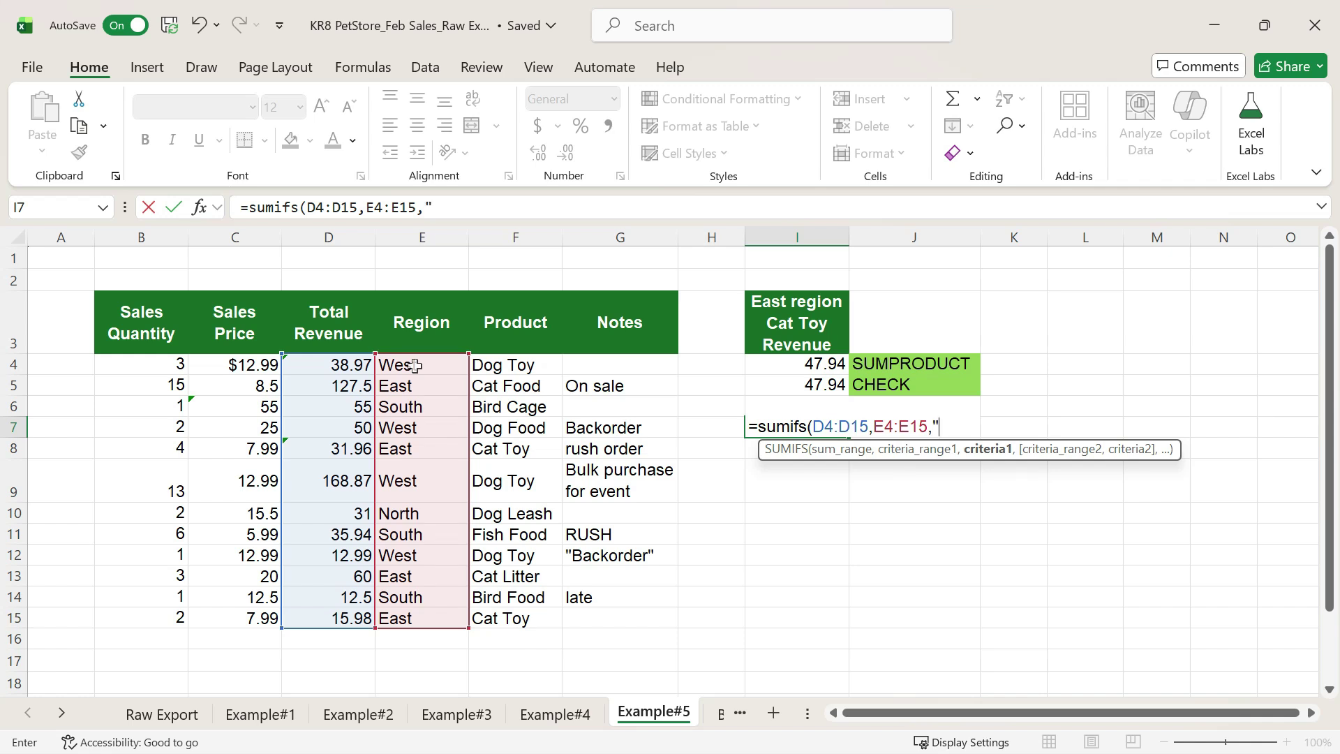
type("east\",")
left_click(510, 366)
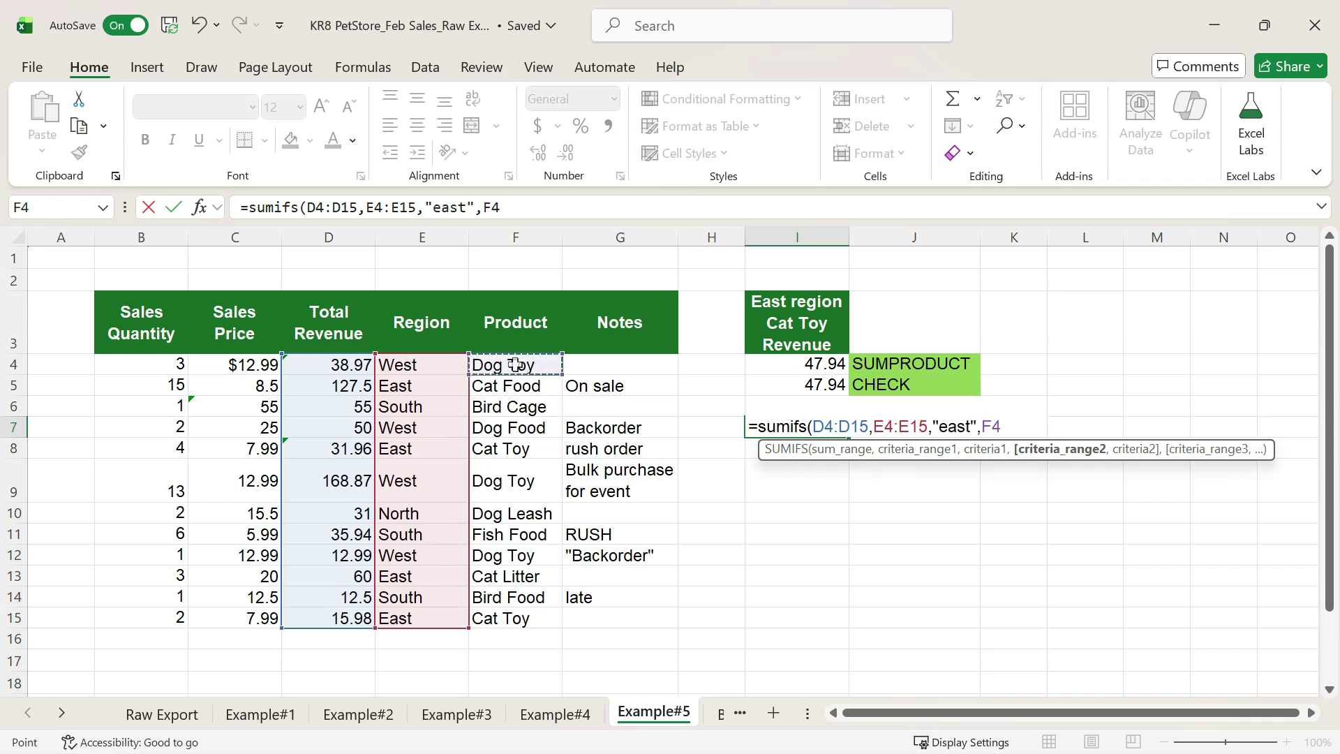
key("ctrl+shift+Down")
type(":F15,")
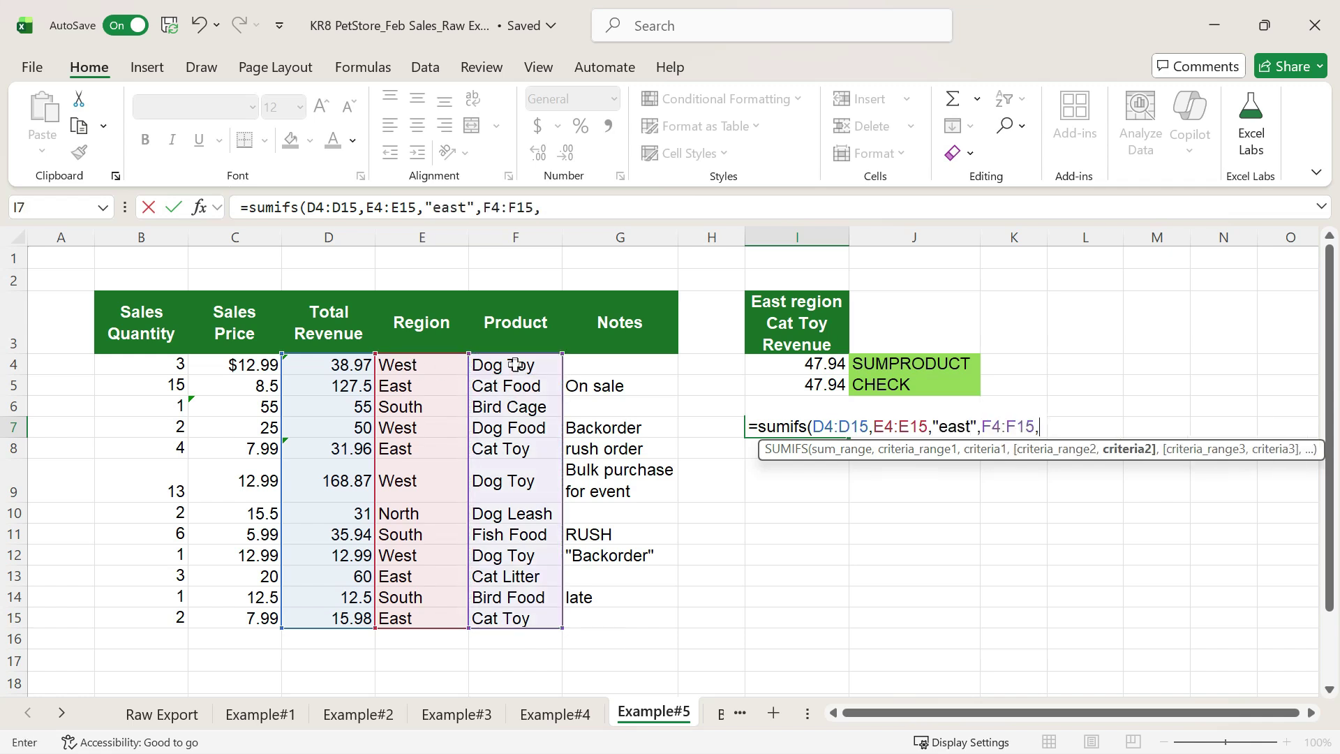
type("\"cat toy\")")
key("Return")
left_click(1020, 447)
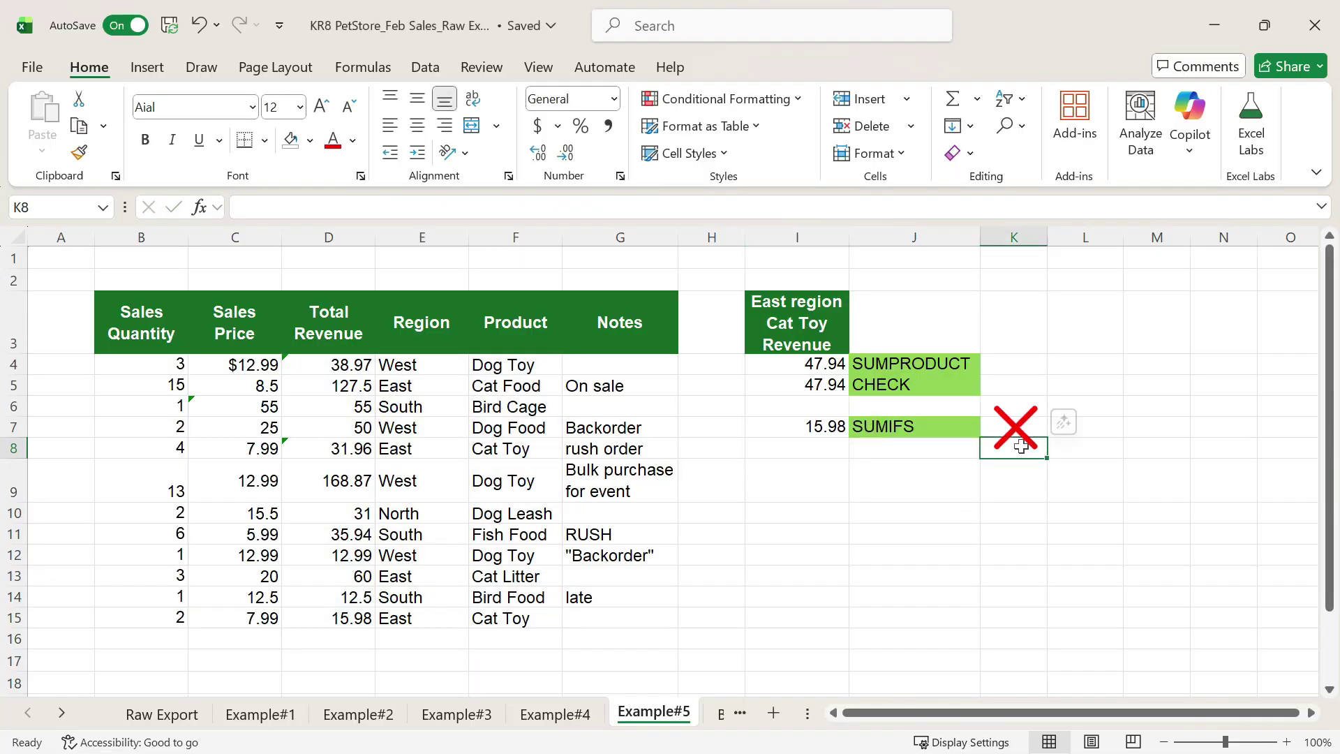
Commit the double-dash SUMIFS edit in I7 and dismiss Excel's formula error message
left_click(814, 426)
double_click(813, 425)
left_click(419, 286)
type("--")
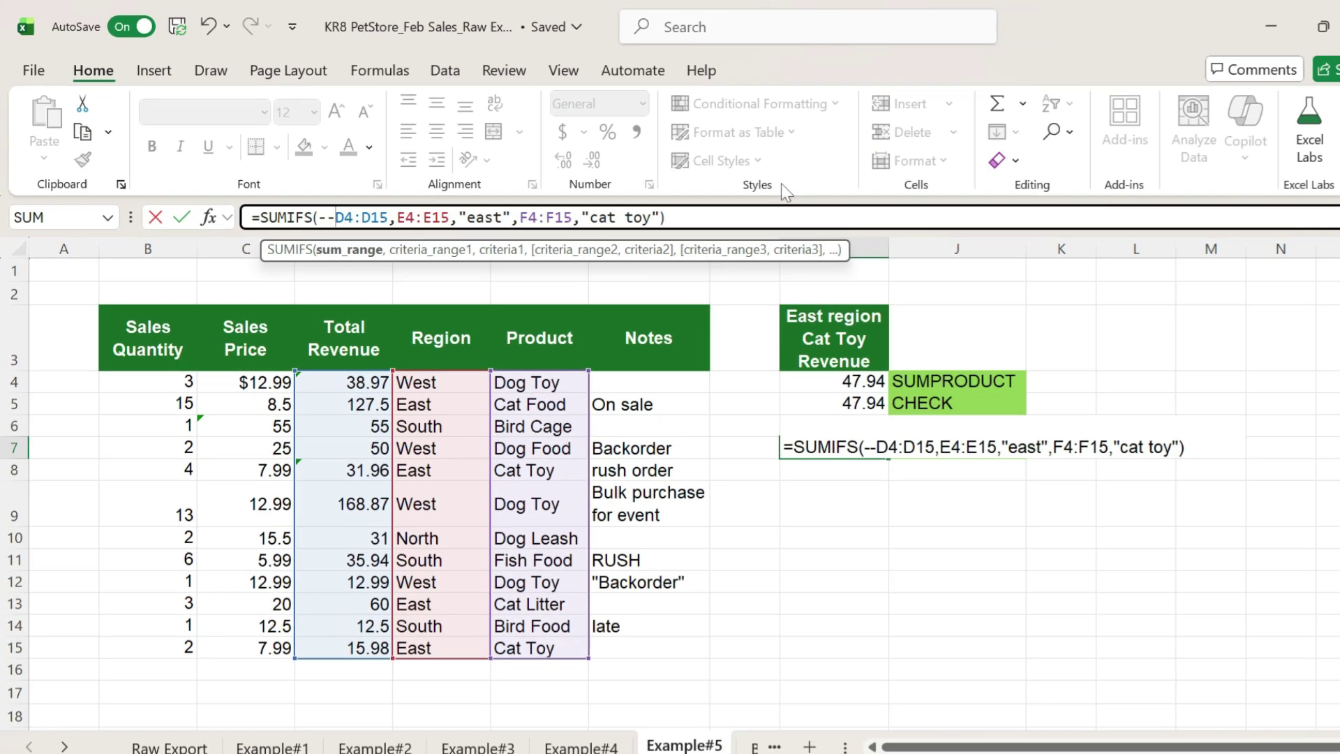
key("Return")
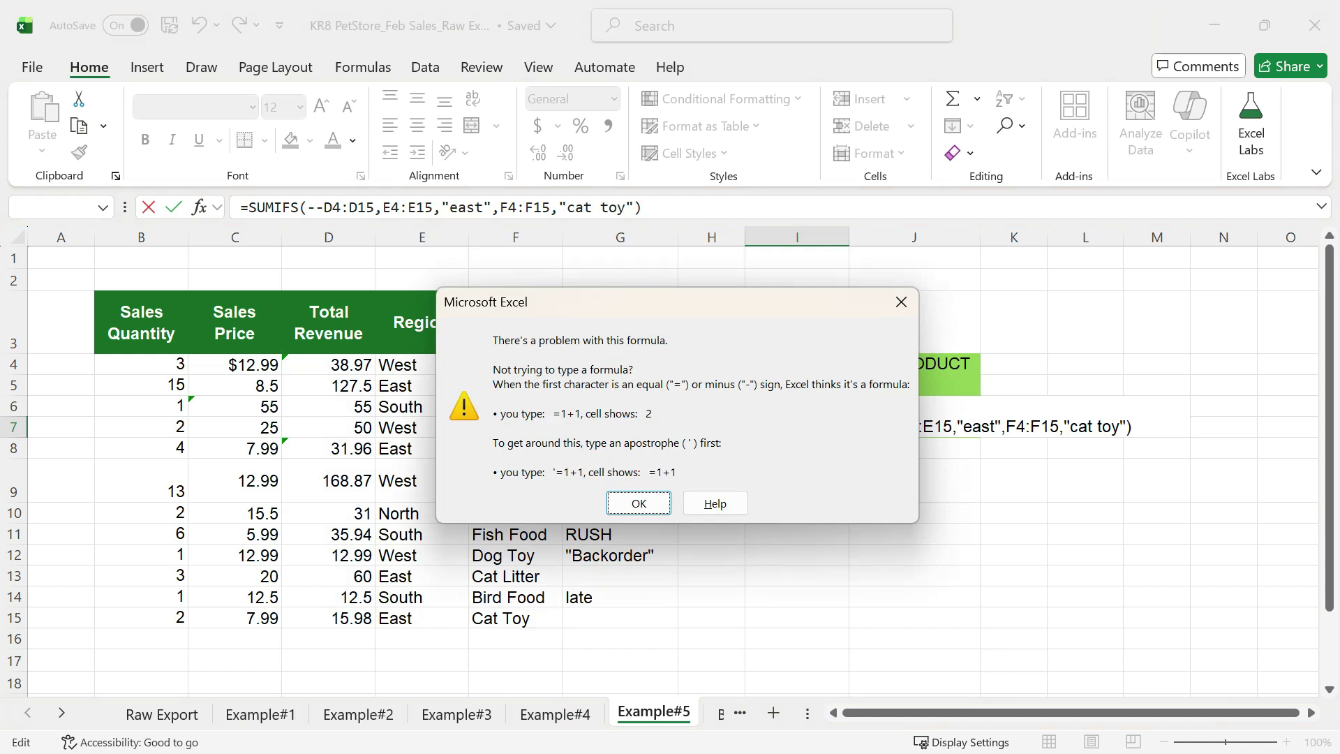
left_click(639, 505)
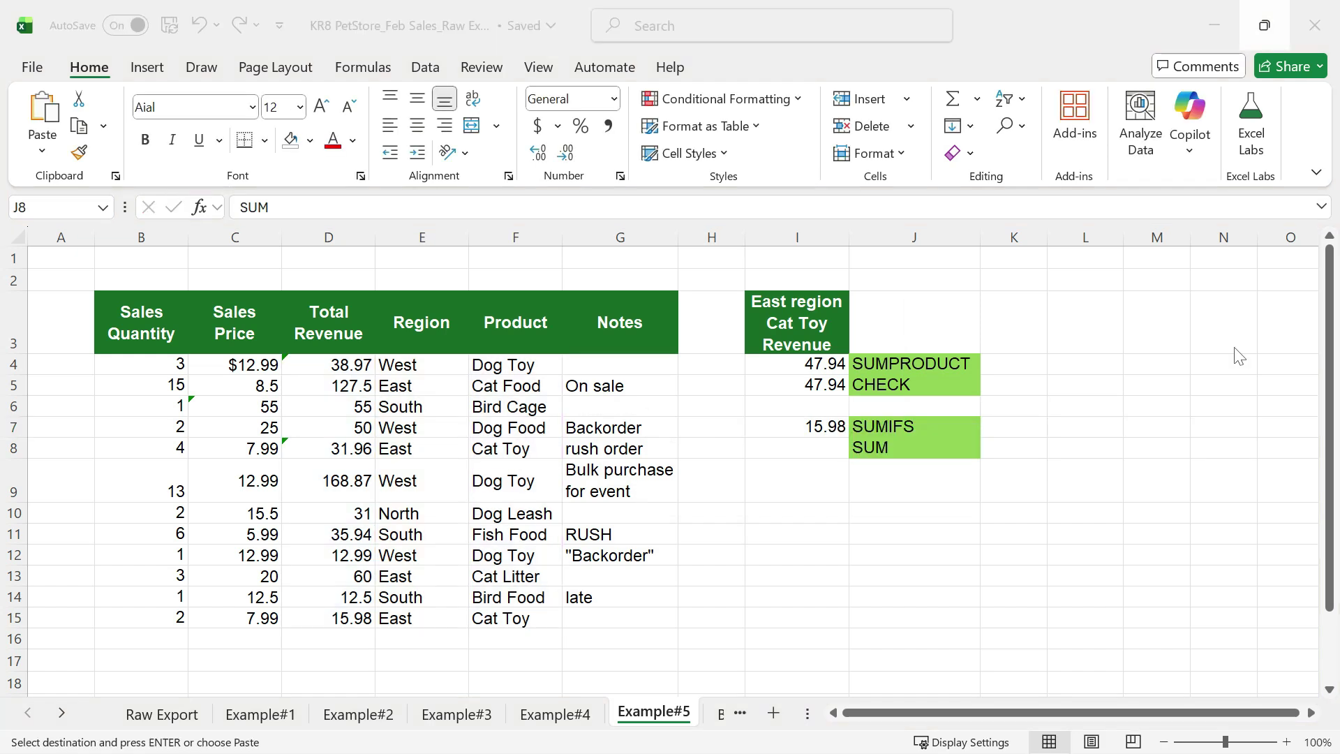
Enter =SUM((E4:E15="east")*(F4:F15="cat toy")*D4:D15) in I8, returning 47.94
left_click(840, 448)
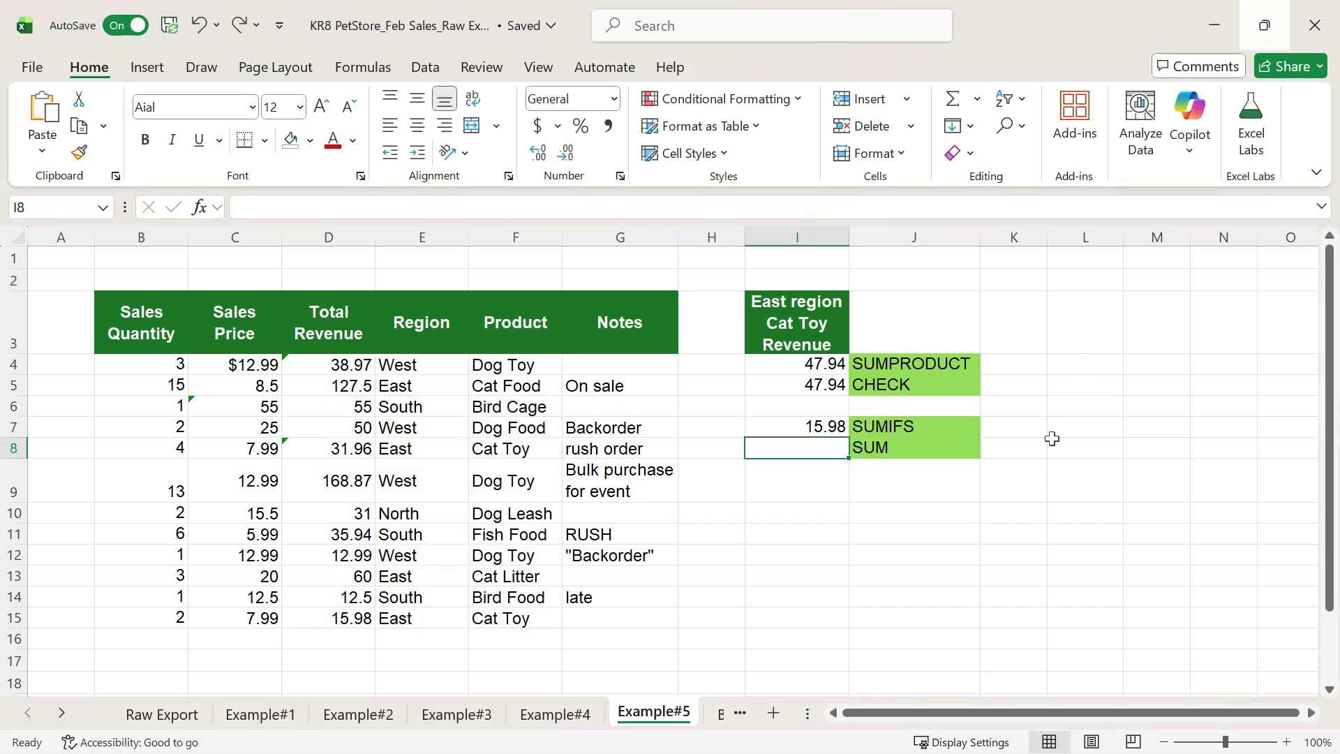
type("=sum(")
left_click(435, 363)
key("ctrl+shift+Down")
type("=\"east\")*")
type("(")
left_click_drag(513, 363, 513, 617)
type("=\"ca")
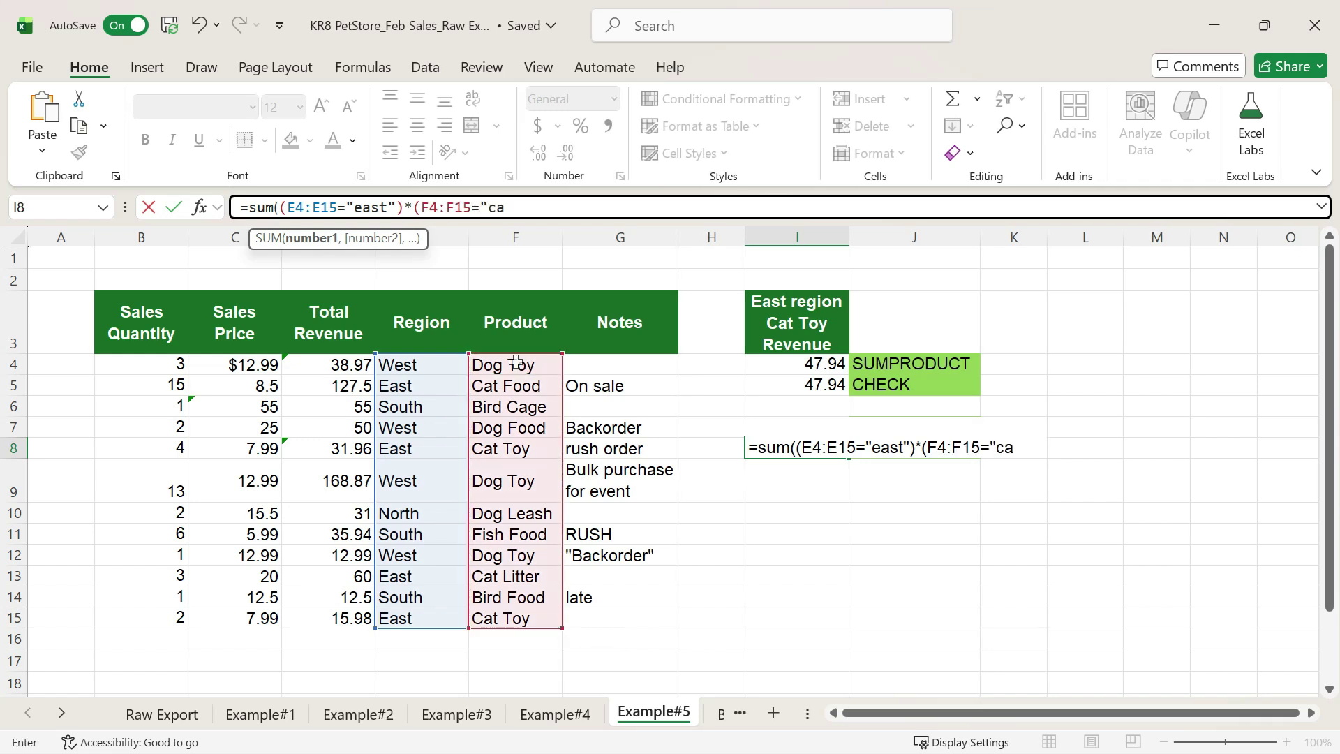
type("t toy\")*")
left_click(331, 365)
key("ctrl+shift+Down")
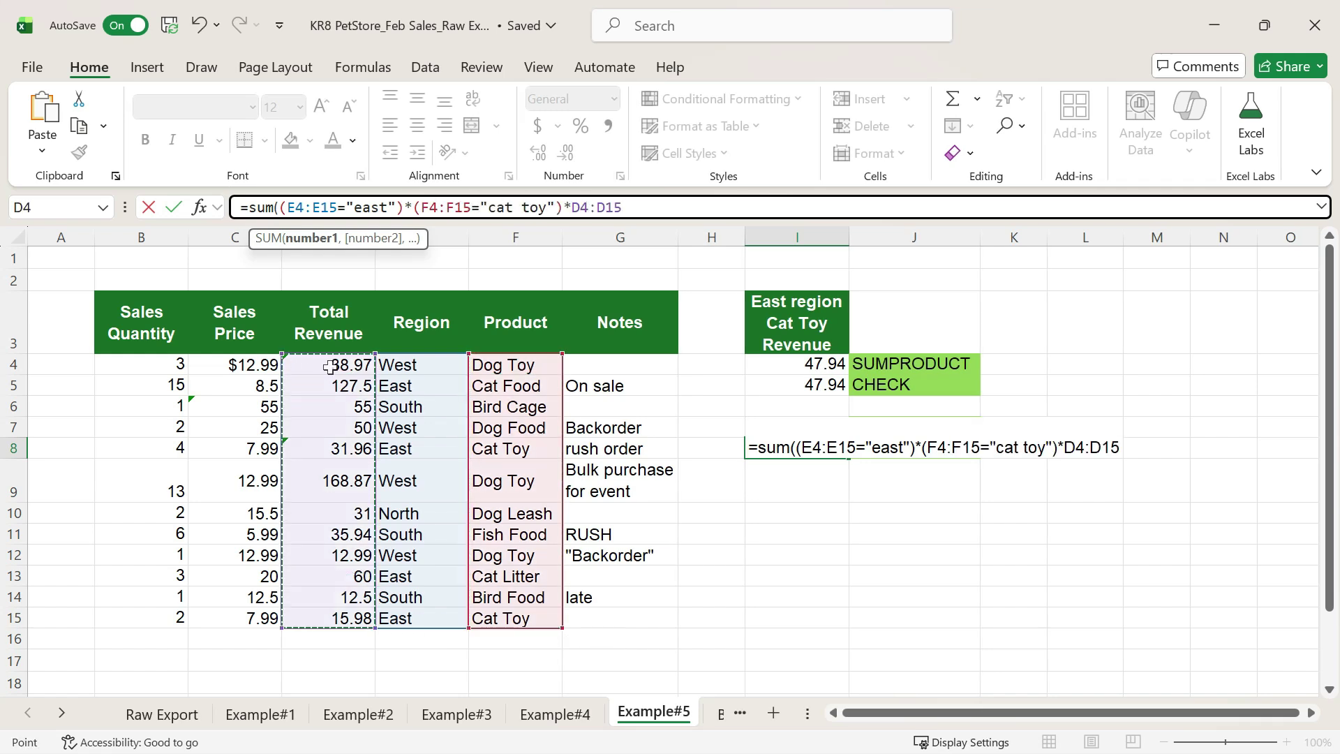
type(")")
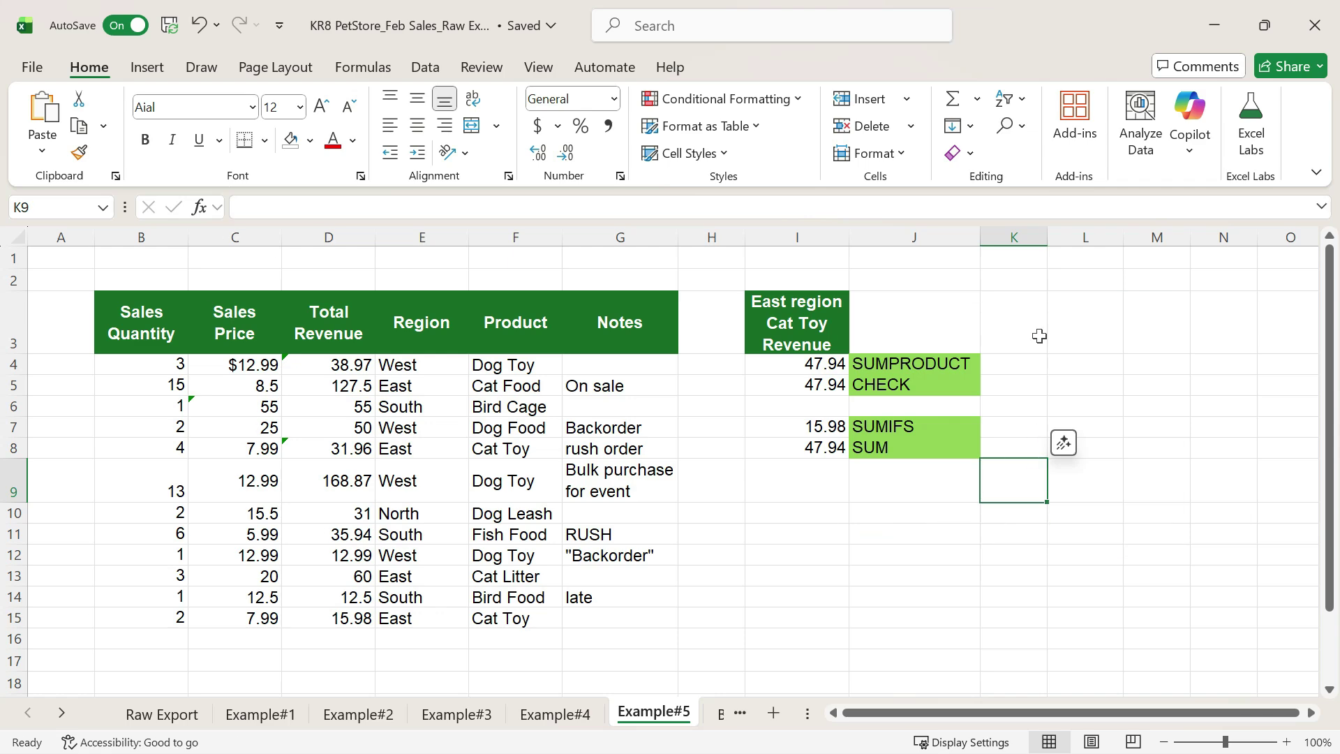
type("=AND(")
Add helper columns =AND(E4="EAST") in K4, filled down, and =AND(F4="CAT TOY") in L4
left_click(435, 366)
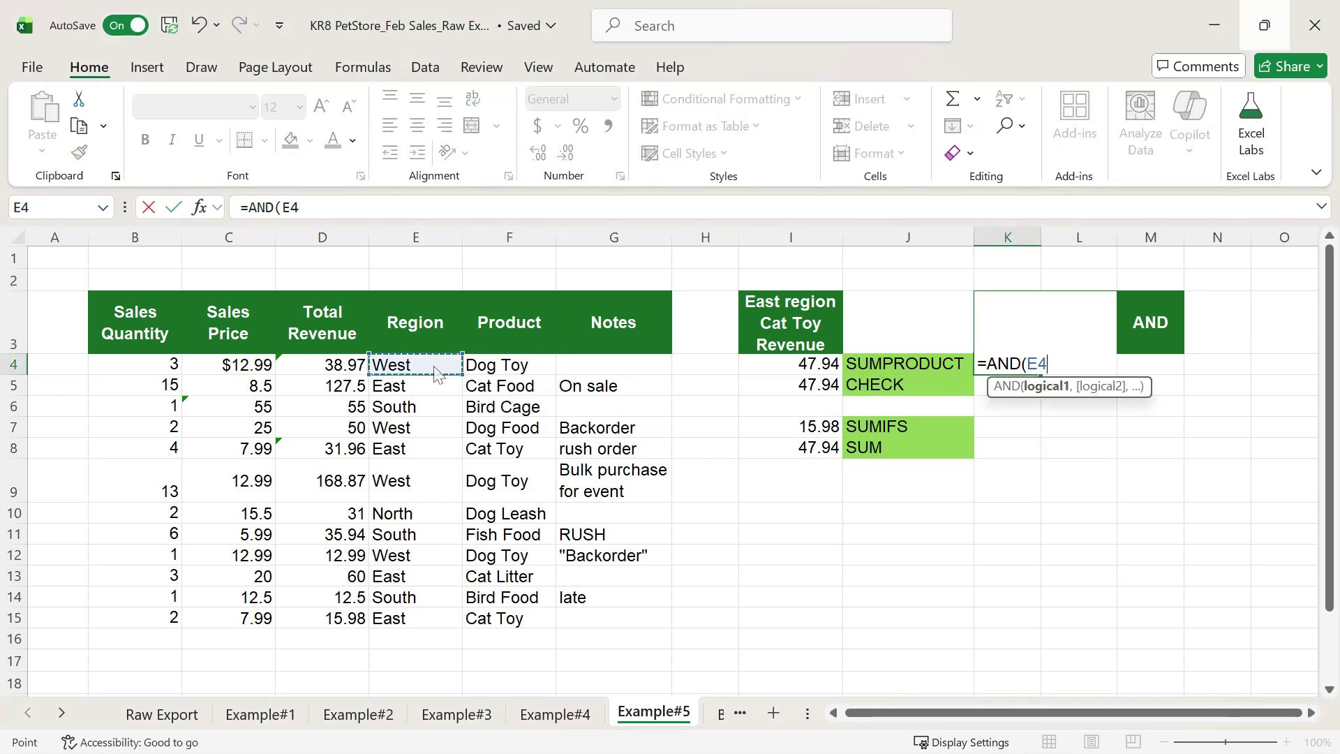
type("=\"EAST")
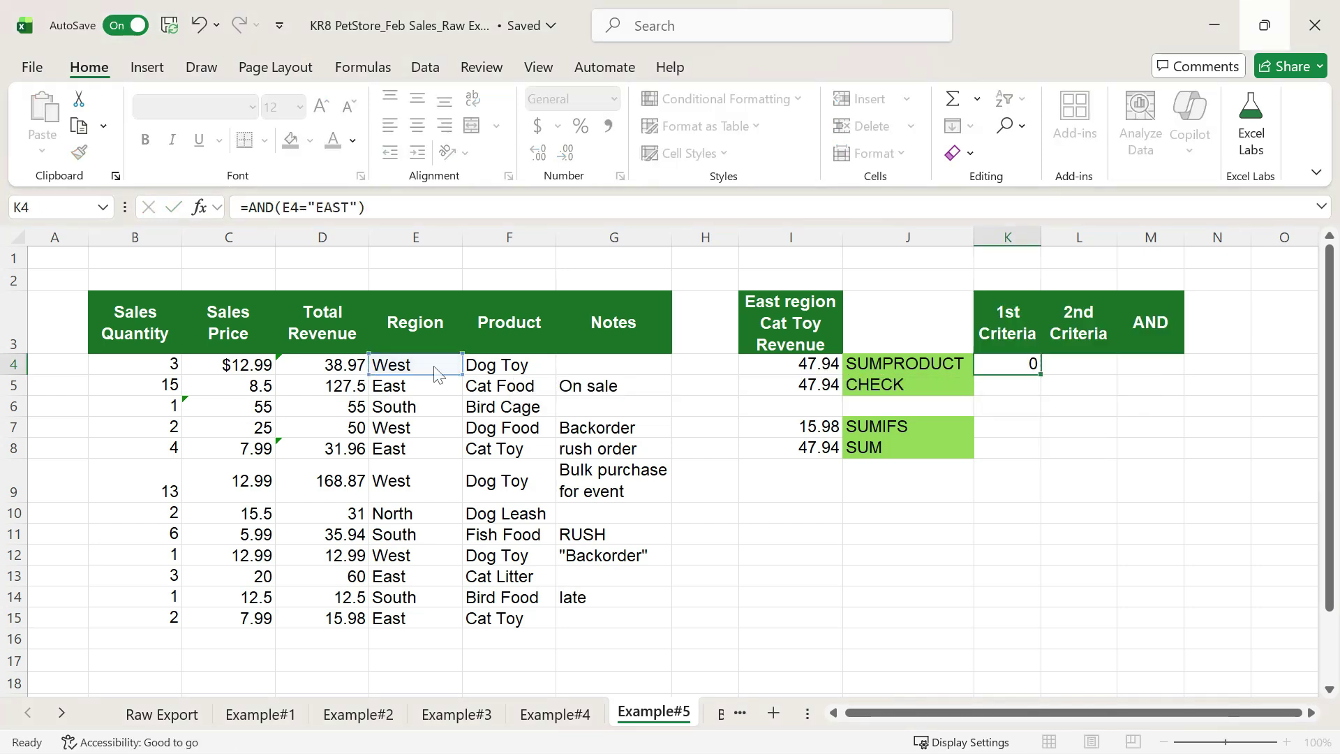
left_click_drag(1040, 374, 1041, 627)
left_click(1078, 363)
type("=AND(")
left_click(501, 371)
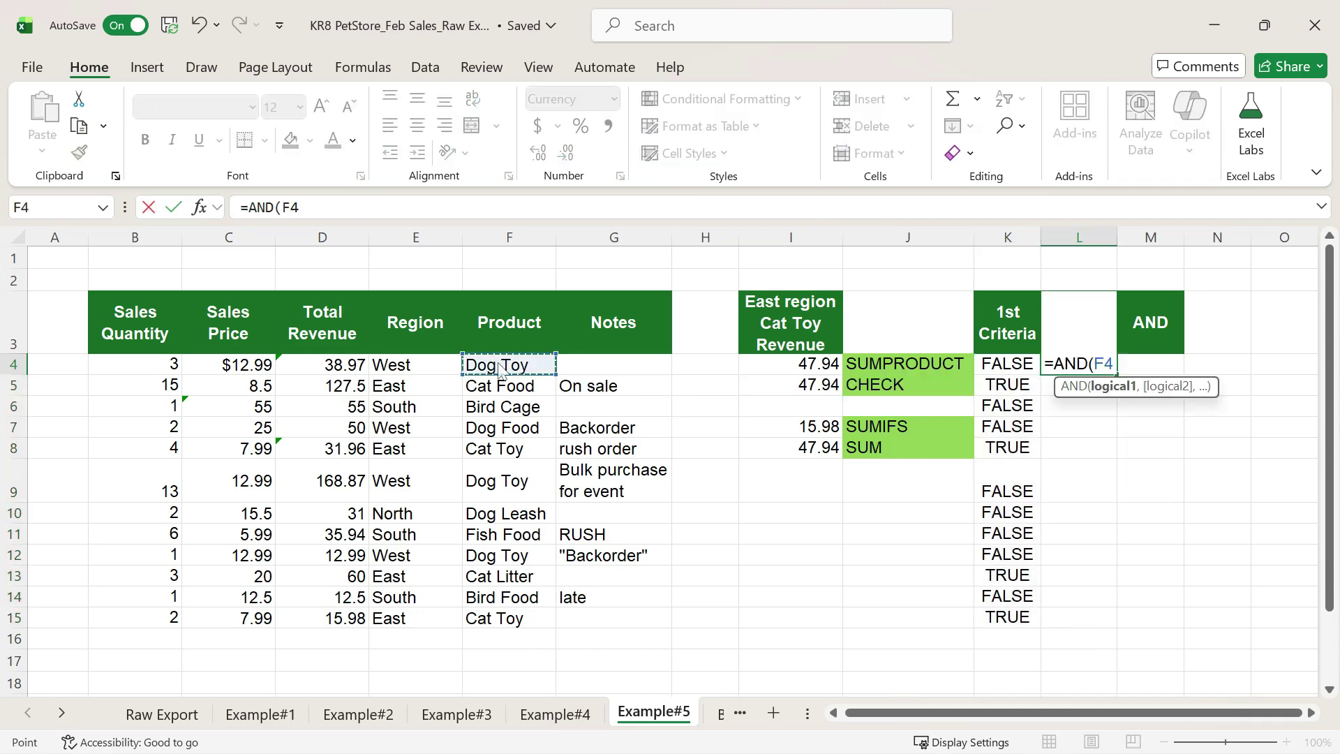
type("=\"CAT TOY")
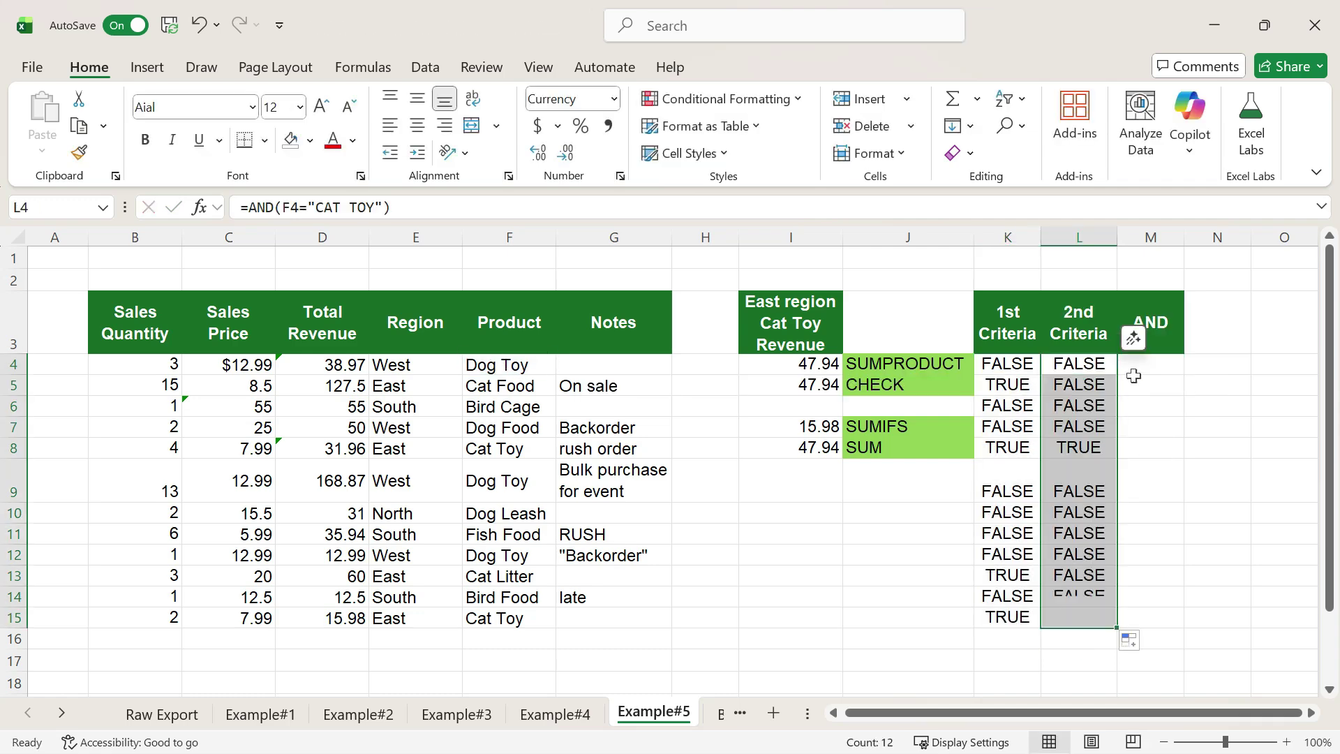
type("=")
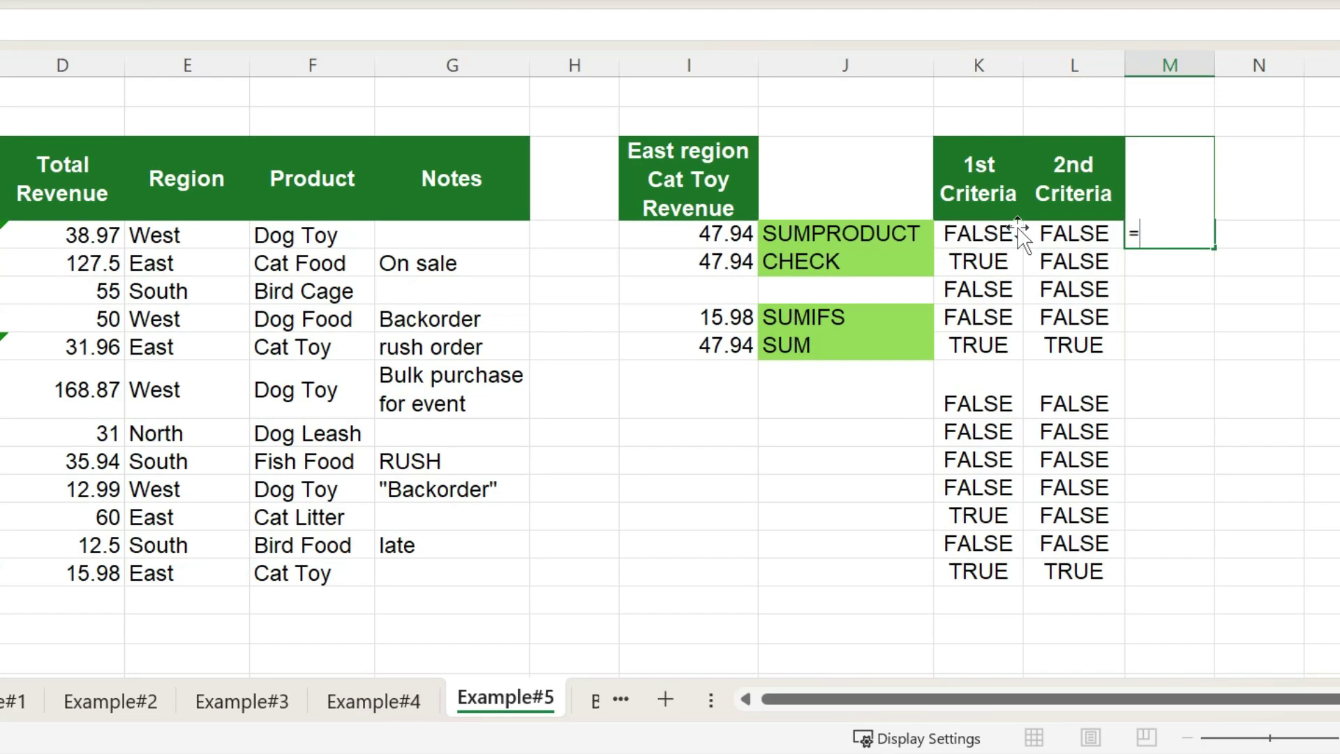
Enter =K4*L4*D4 in M4 for per-row East Cat Toy revenue
left_click(1008, 362)
type("*")
left_click(1079, 362)
type("*")
left_click(85, 234)
key("Return")
Total column M with =SUM(M3:M15) in M17 and fill it yellow
left_click(1167, 628)
type("=SUM(")
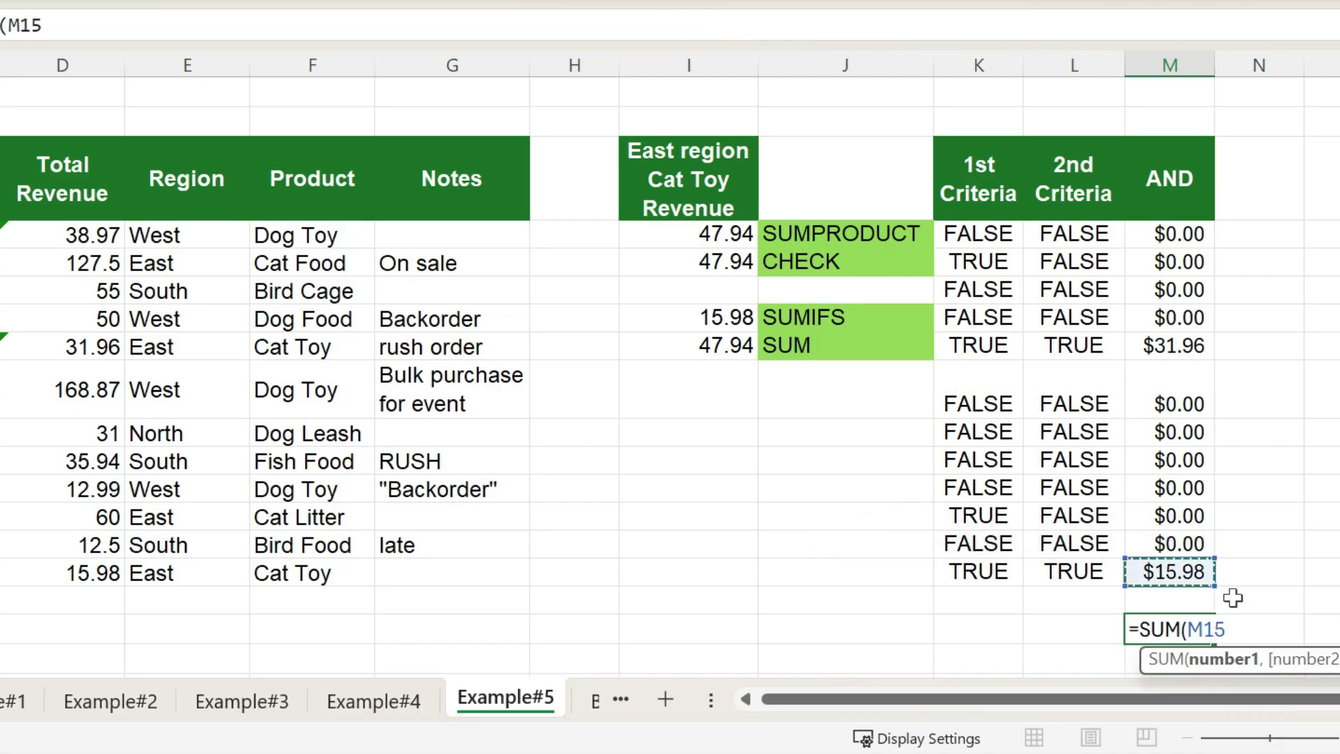
left_click_drag(1166, 571, 1167, 157)
key("Return")
left_click(1151, 660)
left_click(310, 141)
left_click(339, 333)
Enter the single-cell AND-based SUM formula in I9, which returns 0
left_click(1258, 493)
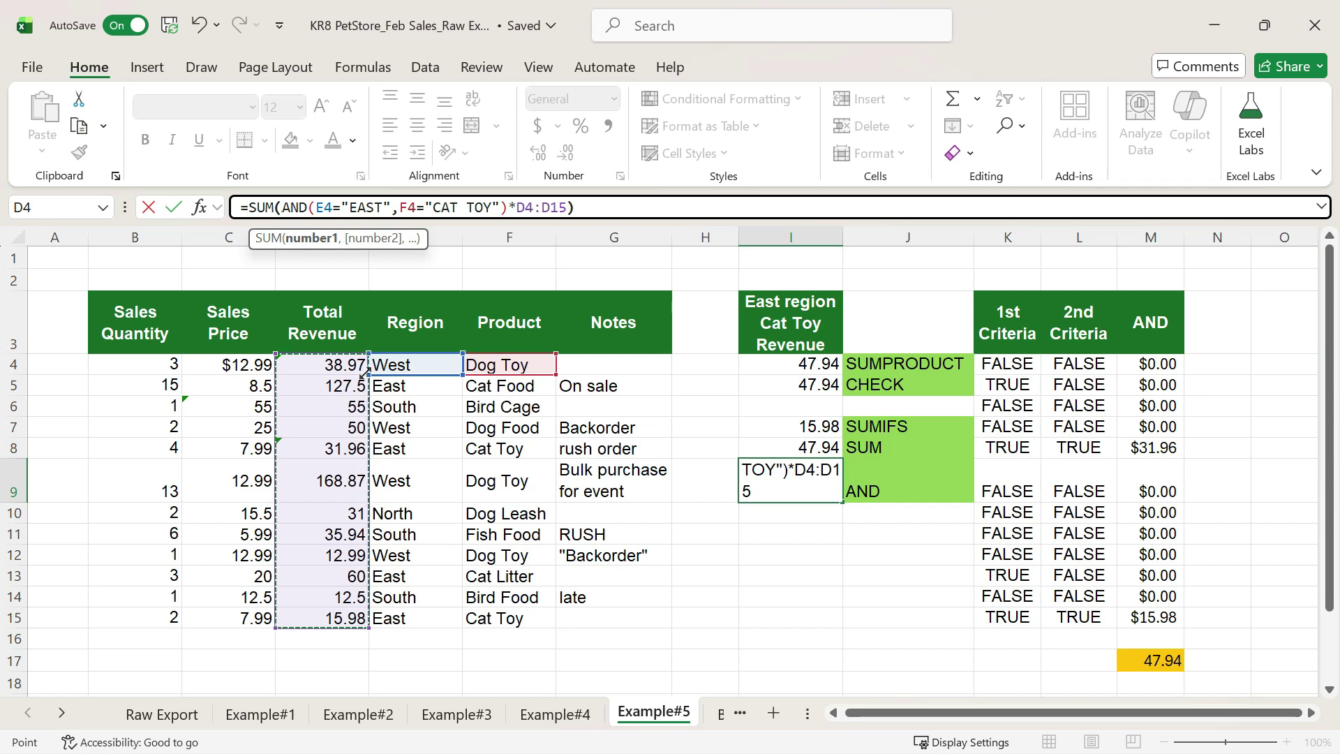
key("ctrl+Return")
left_click(1265, 495)
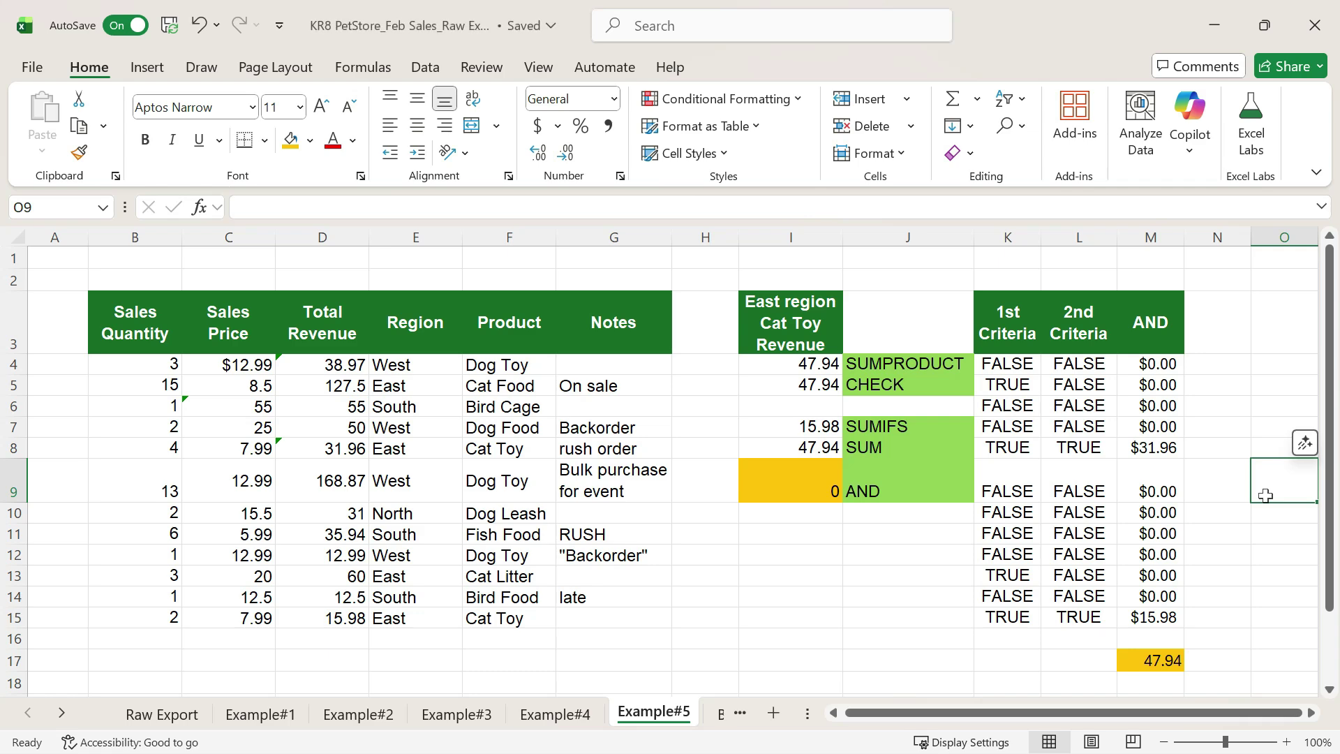
Put the value 1 in helper cell N3 and copy it
left_click(1205, 335)
type("1")
key("Return")
left_click(1225, 308)
key("ctrl+c")
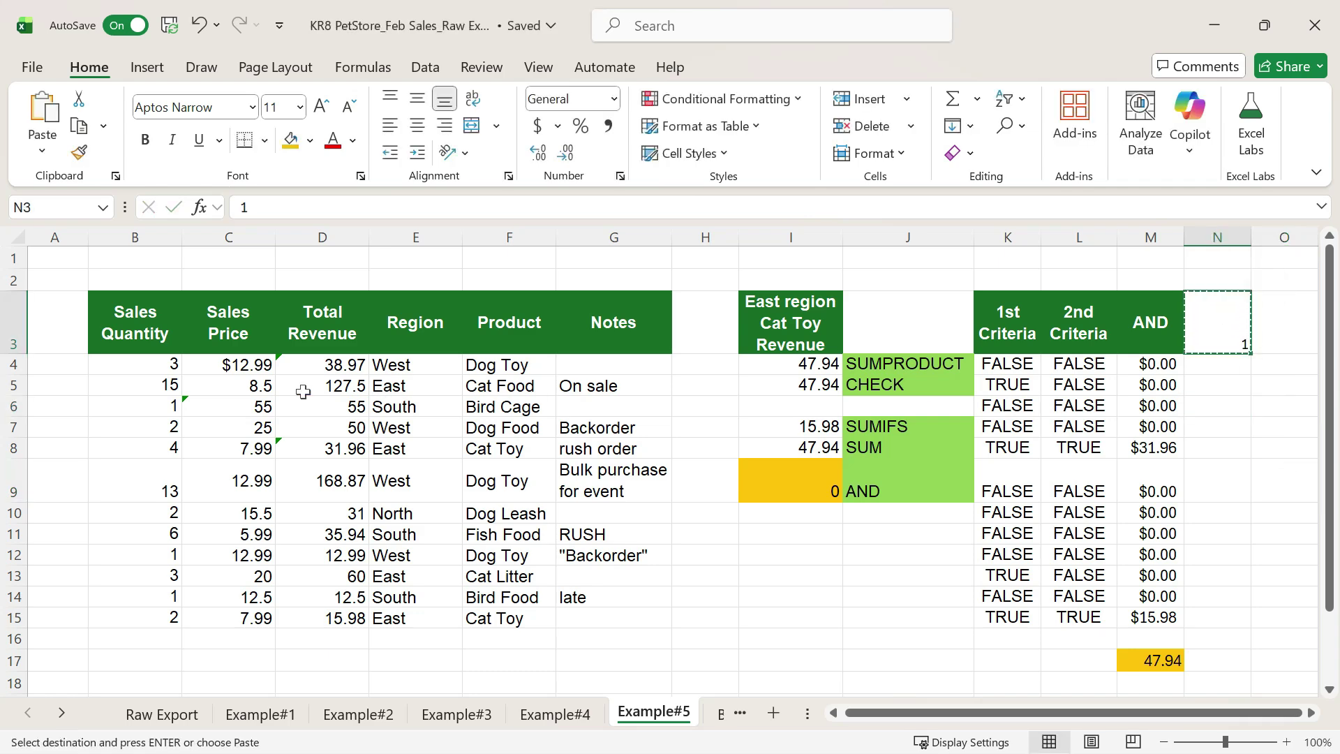
Paste Special with Multiply onto D4:D15, converting the revenue entries to numbers
left_click(355, 370)
key("ctrl+shift+Down")
right_click(338, 366)
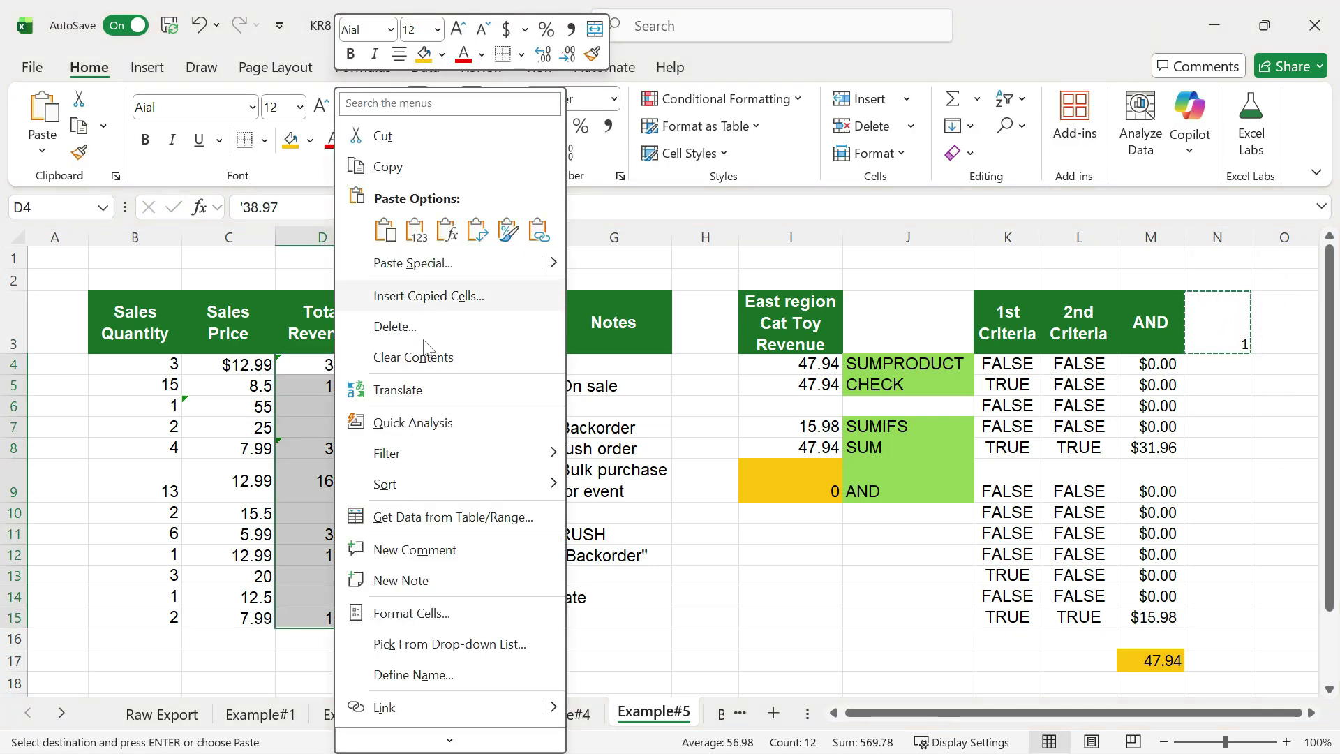
left_click(414, 263)
left_click(460, 338)
left_click(569, 464)
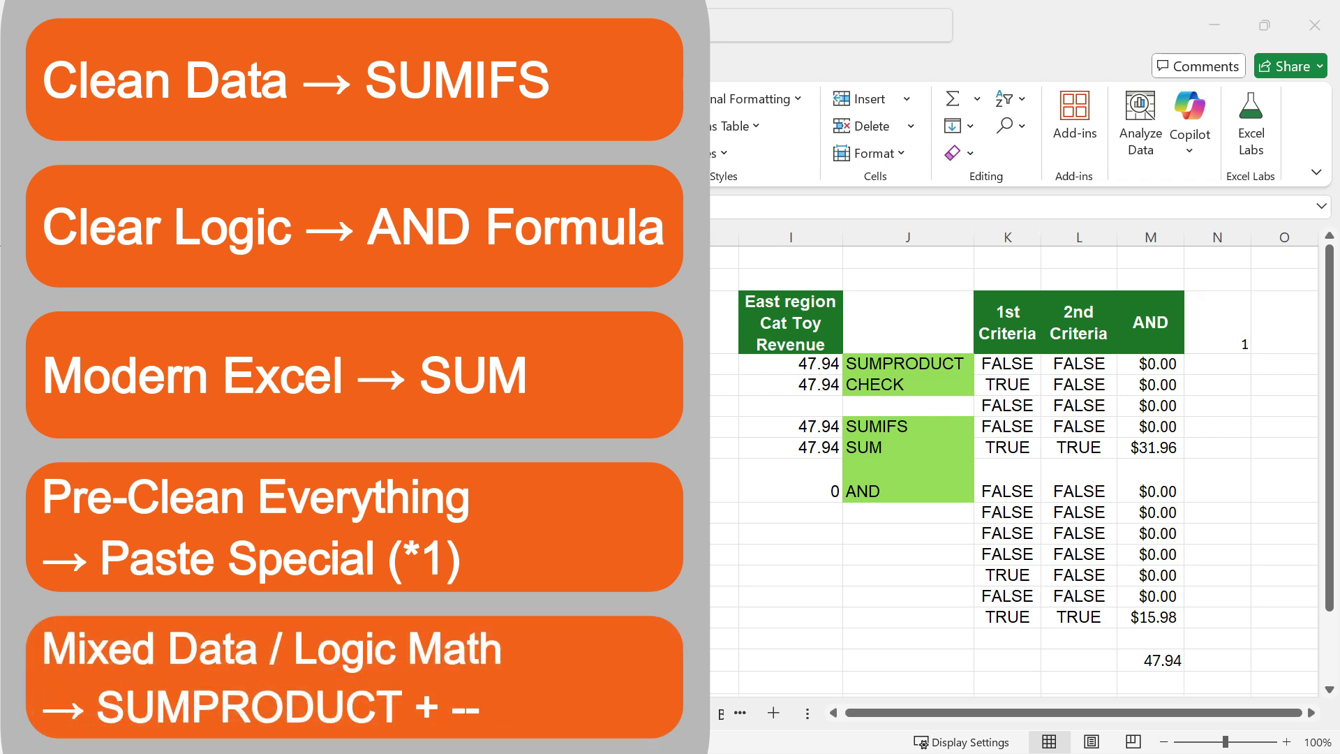
type(" + --")
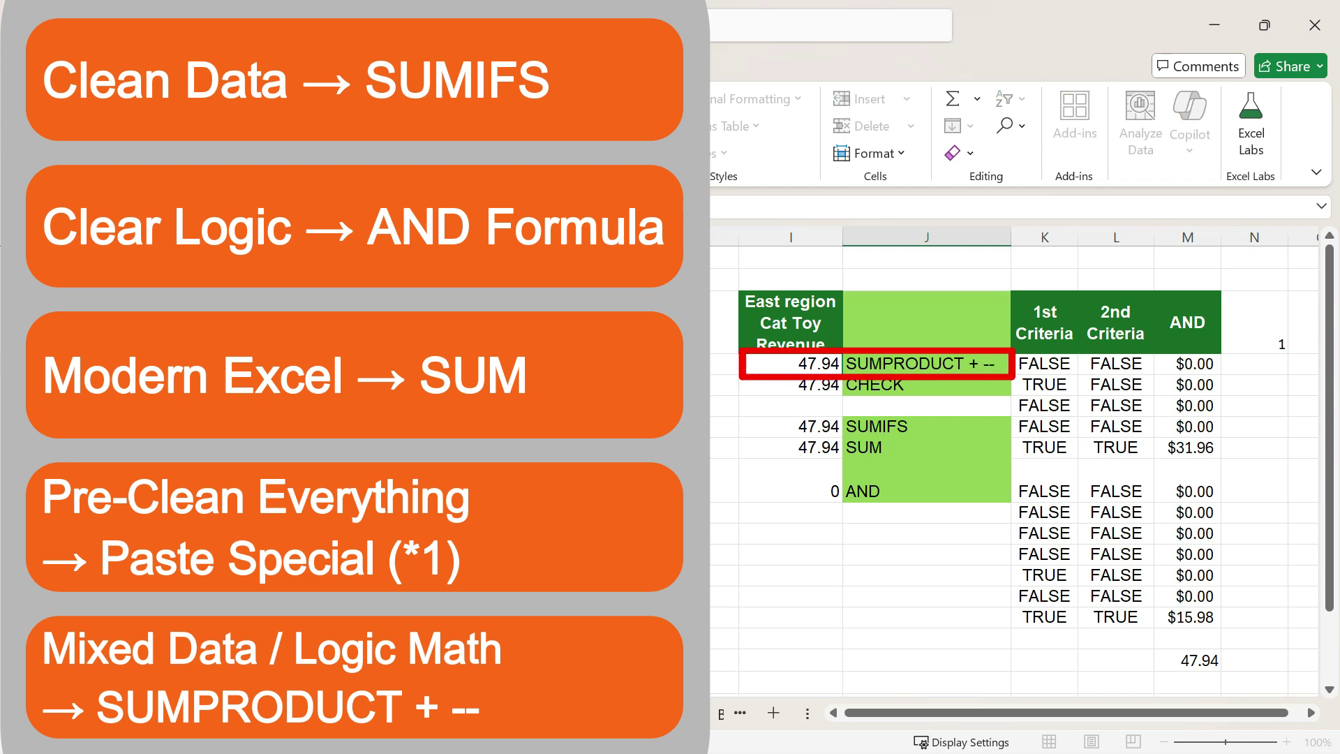
Confirm the column J label edit reading 'SUMPRODUCT + --'
key("Return")
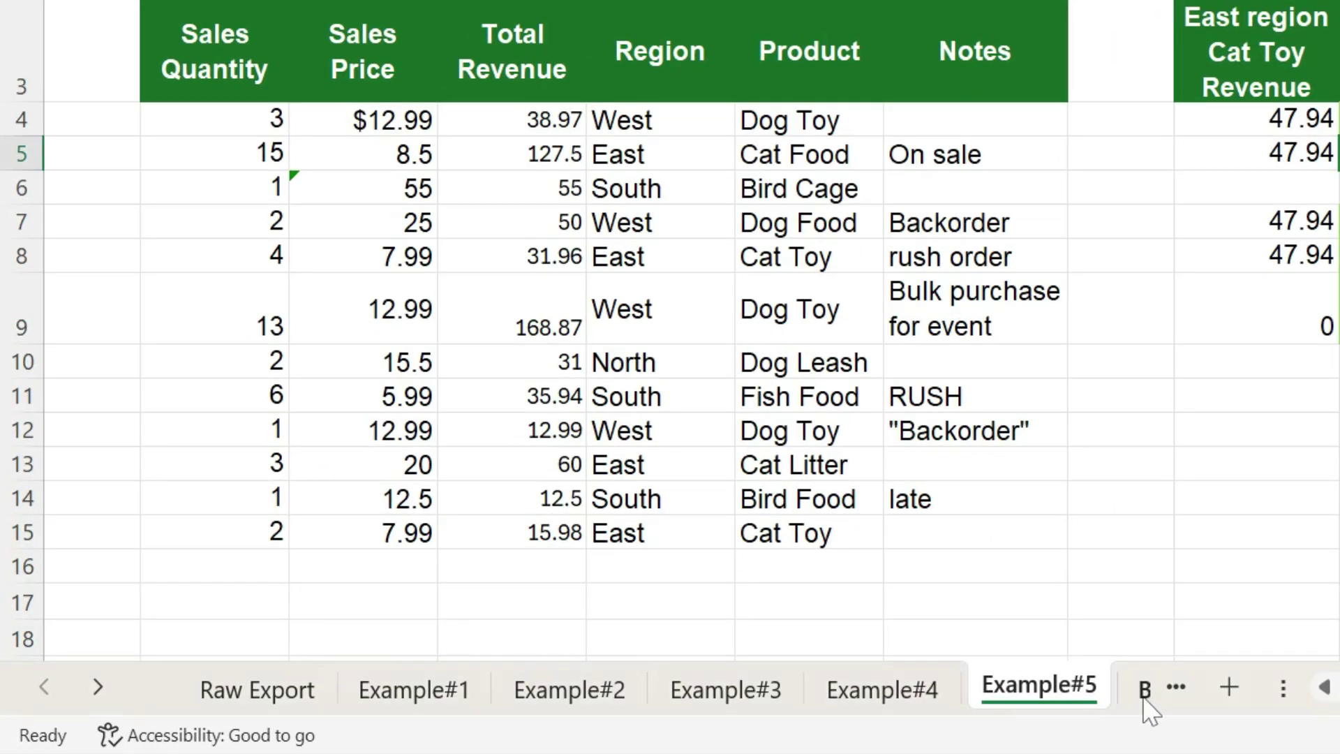
On Bonus Example, enter =FILTER(B4:K15,(E4:E15="east")*(F4:F15="cat toy")) in B17
left_click(870, 706)
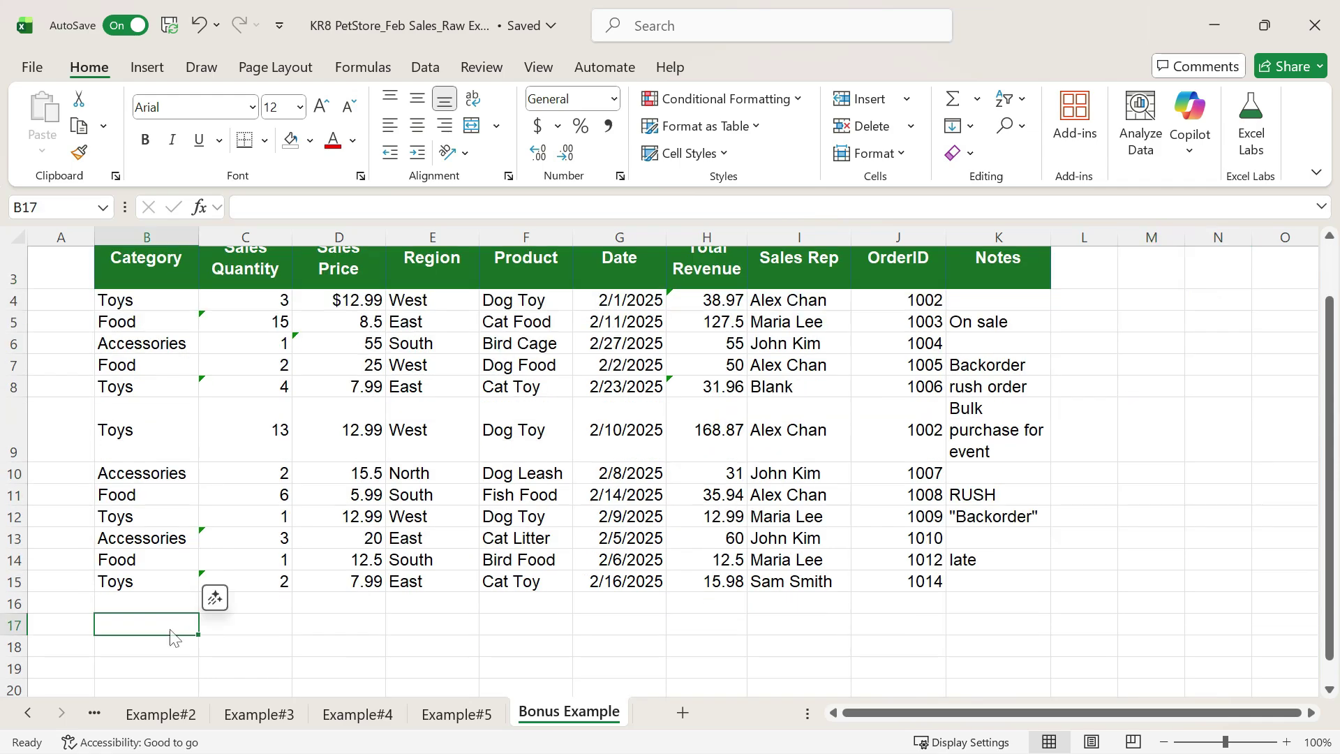
type("=filter(")
left_click_drag(147, 300, 971, 584)
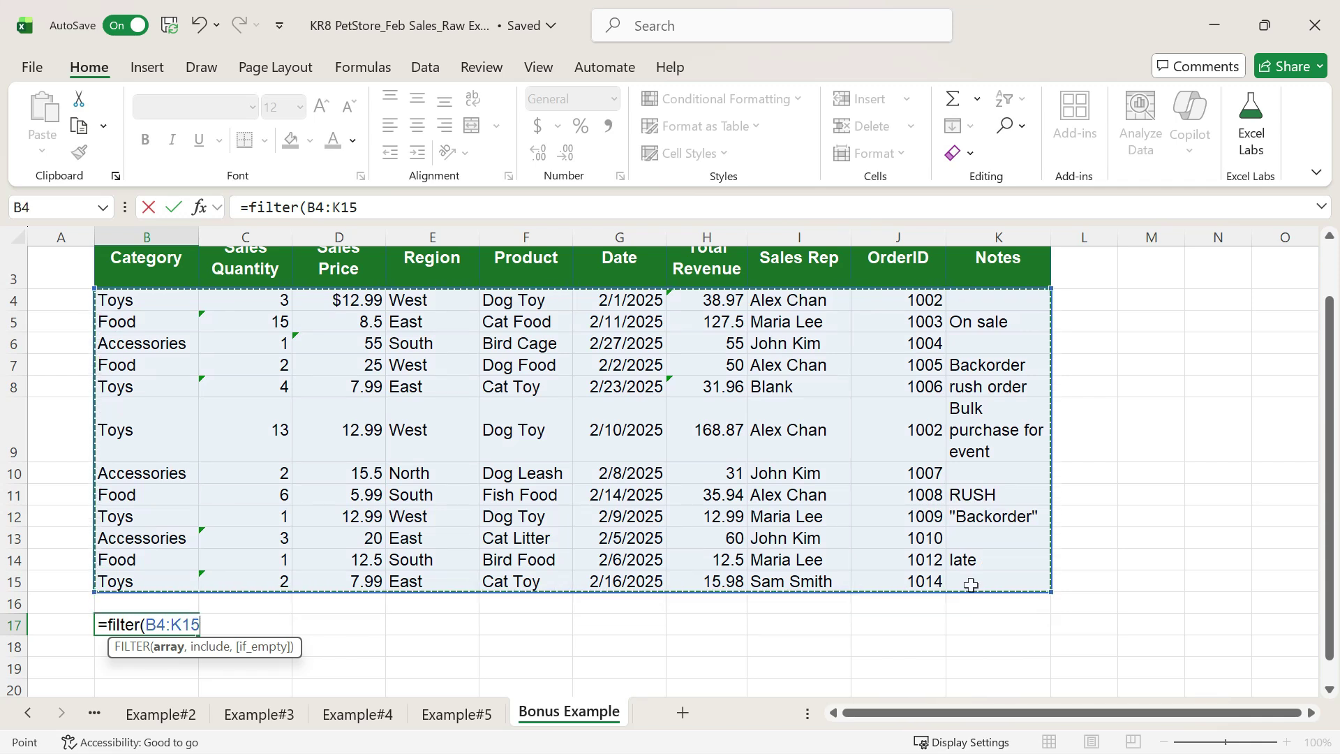
type(",(")
left_click(446, 302)
key("ctrl+shift+Down")
type("=\"east\")*(")
left_click(509, 302)
key("ctrl+shift+Down")
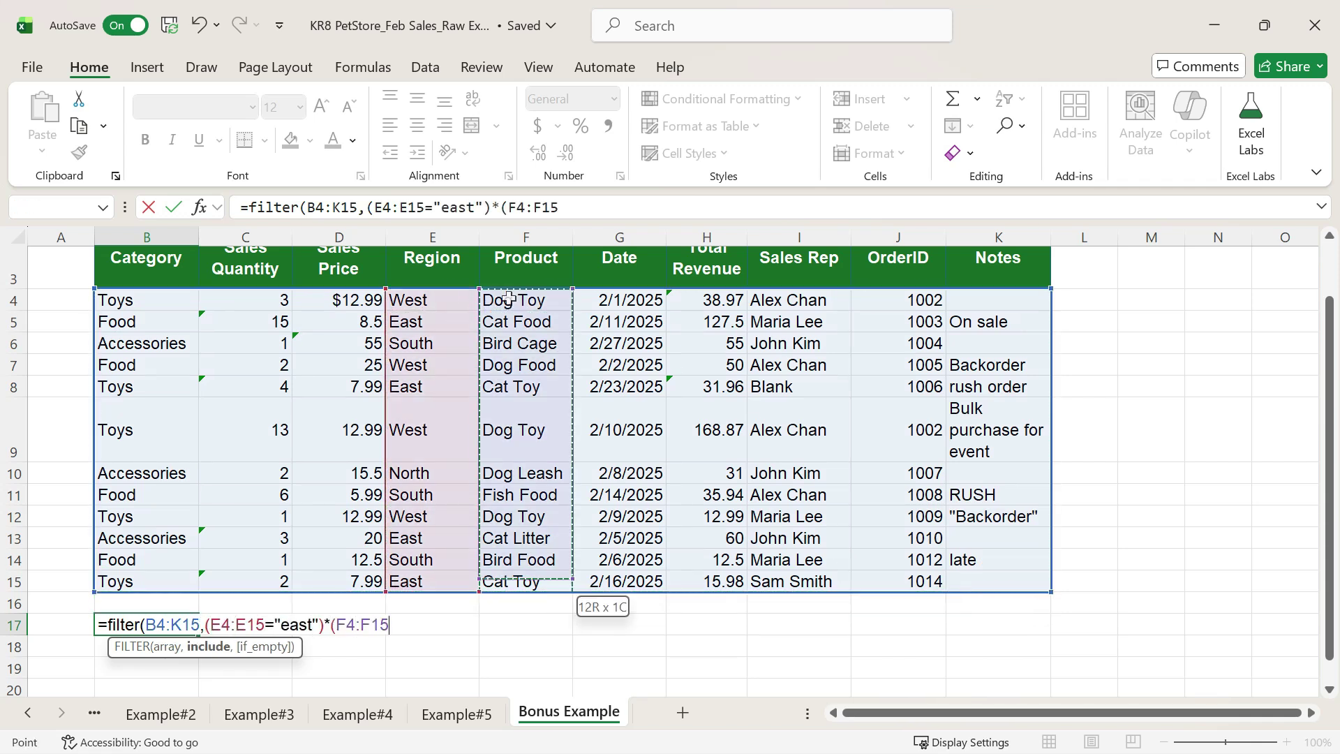
type("=\"cat toy\"))")
key("Return")
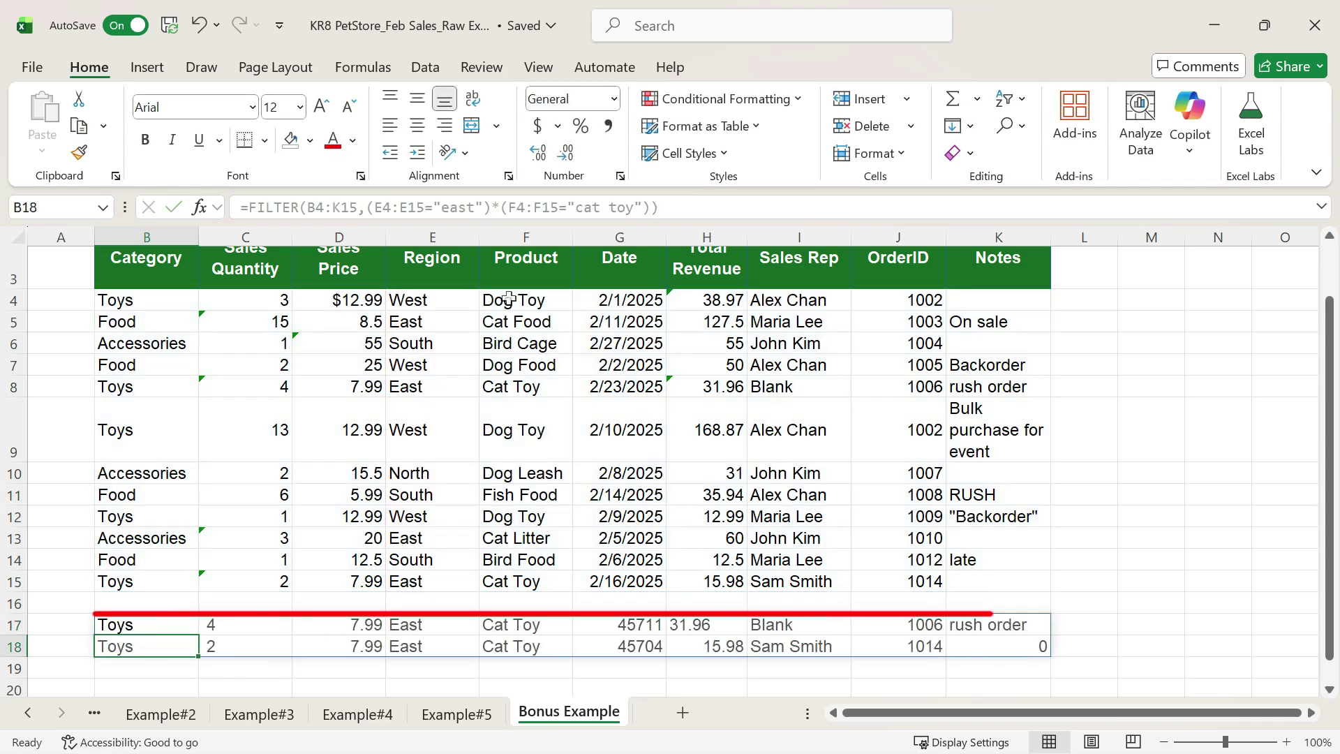
scroll(868, 412, "up", 1)
Turn on filtering for the table and filter Region to East only
left_click(1151, 684)
mouse_move(146, 318)
left_mouse_down()
mouse_move(847, 612)
mouse_move(994, 642)
left_mouse_up()
left_click(1010, 105)
left_click(1050, 221)
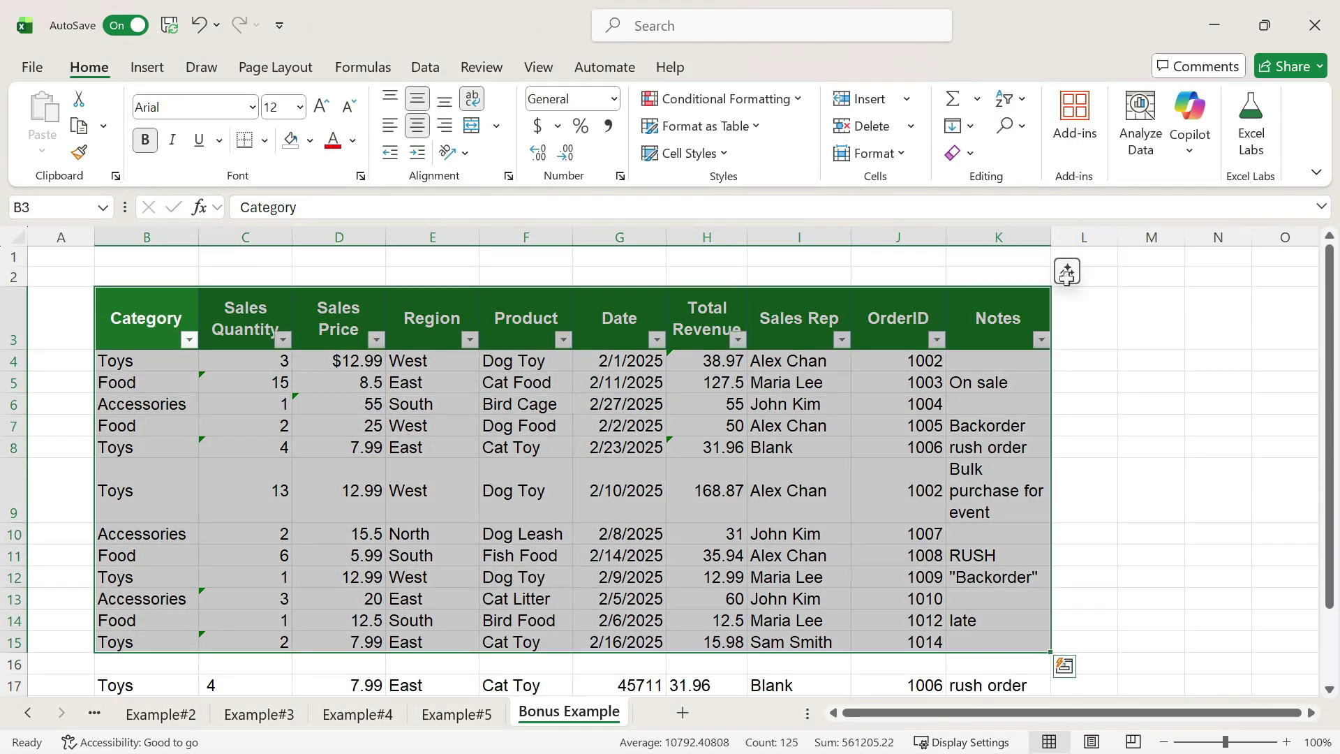
left_click(470, 340)
left_click(236, 527)
left_click(374, 723)
Filter the Product column to Cat Toy only
left_click(563, 340)
left_click(329, 527)
left_click(329, 587)
left_click(467, 724)
left_click(1172, 469)
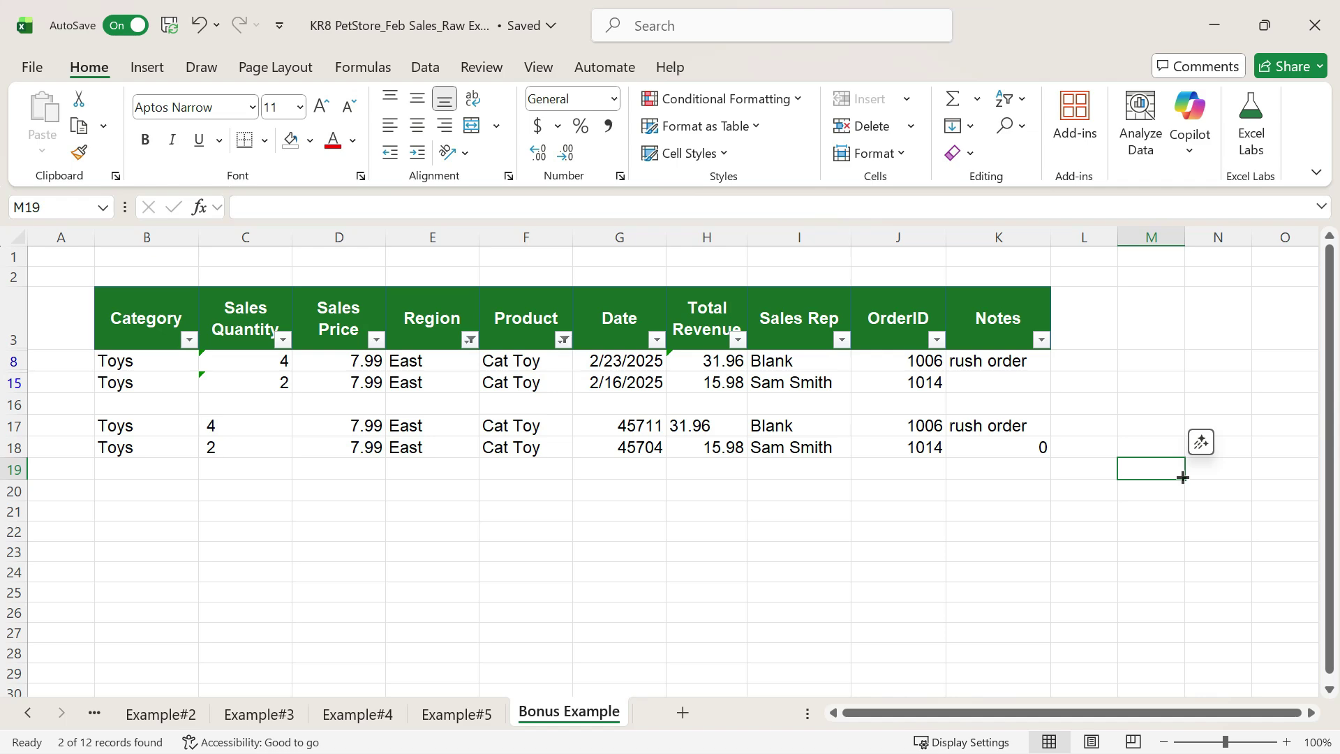
Insert the blank worksheet Sheet1 with Shift+F11
key("shift+F11")
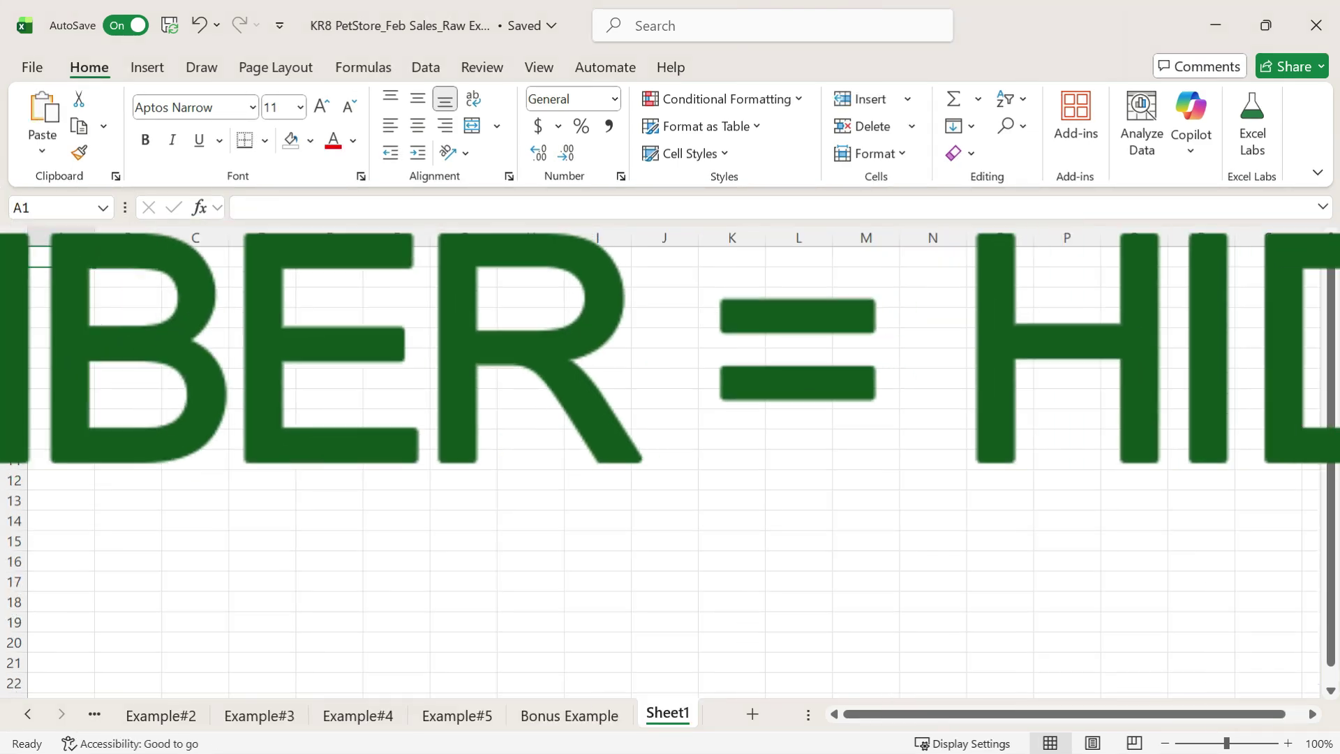